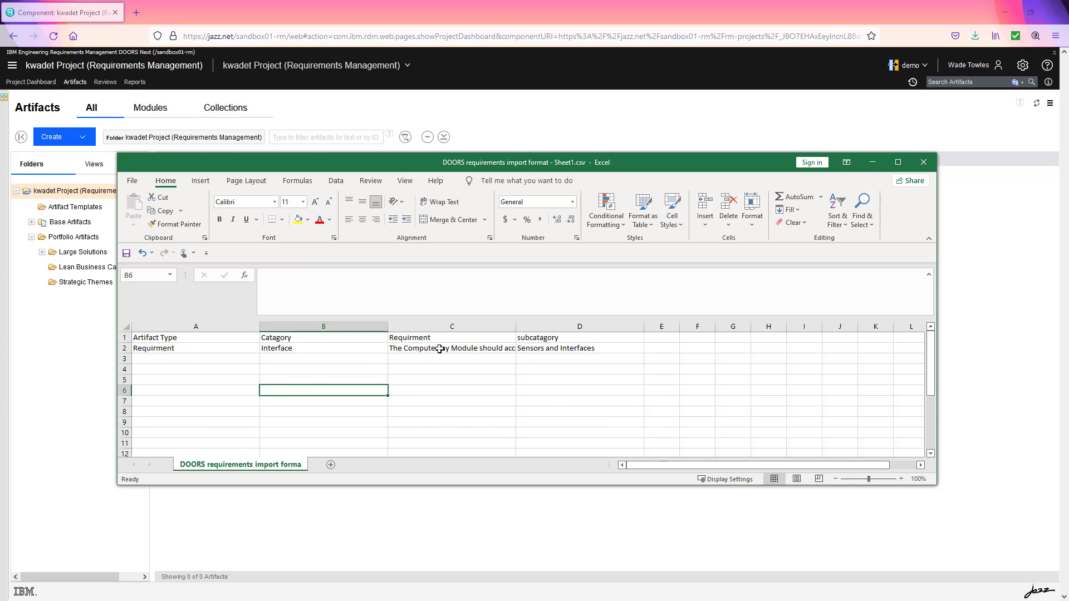
Step: Rename the Requirment header in C1 to Primary Text
click(437, 339)
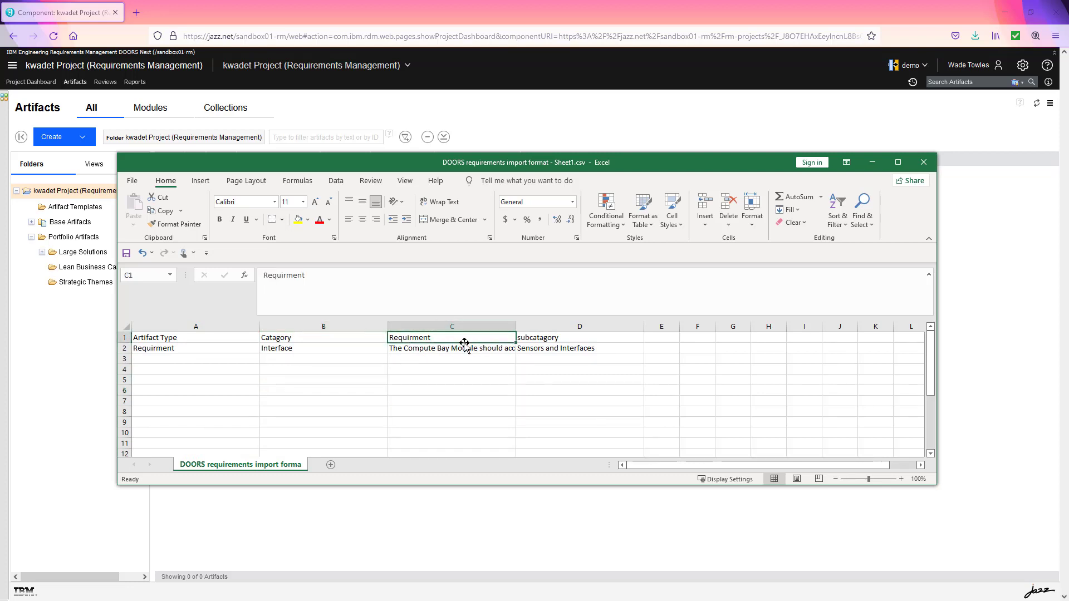
text(Primary Te)
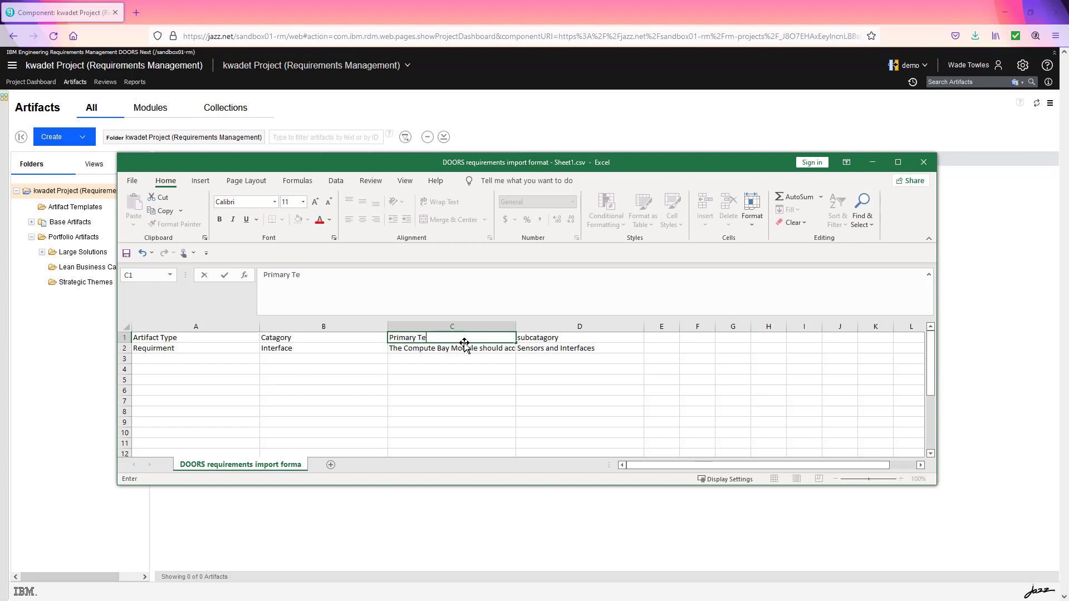
text(xt)
click(451, 367)
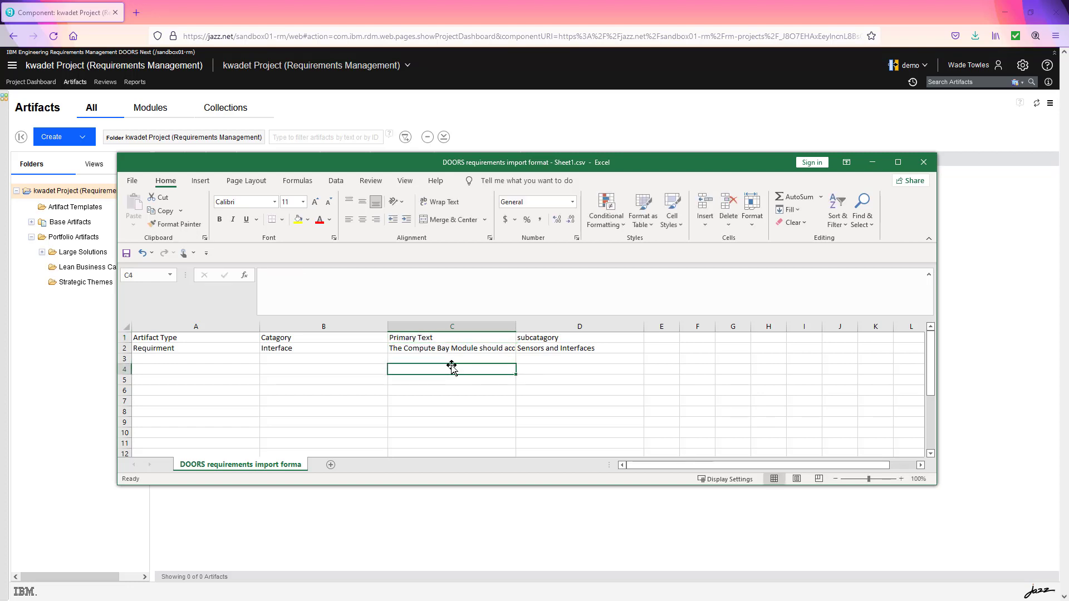
Step: Correct the misspelled headers to Category in B1 and subcategory in D1
click(290, 337)
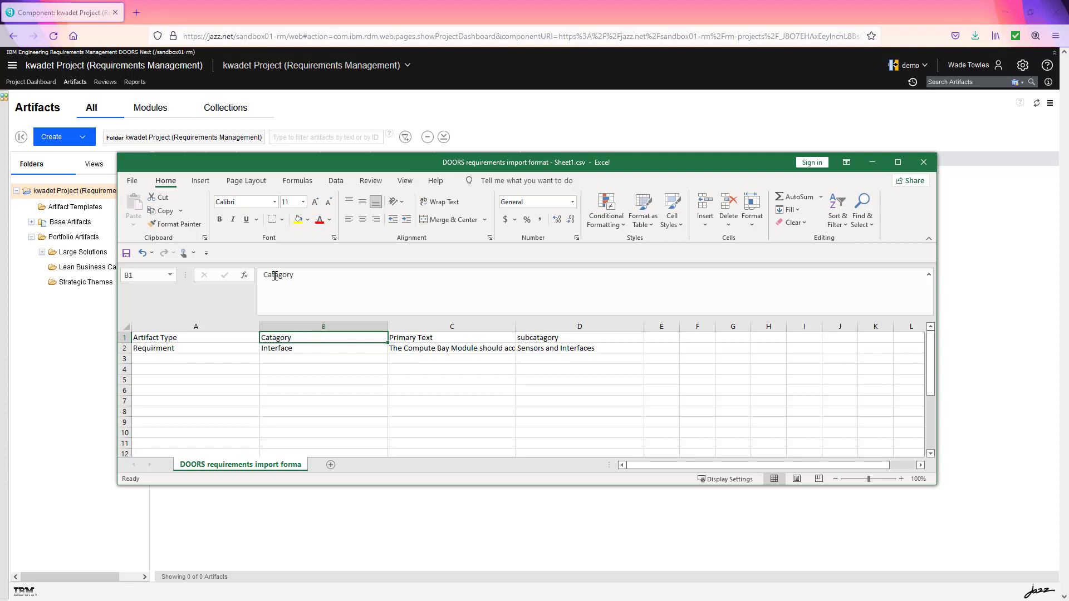
click(279, 277)
text(e)
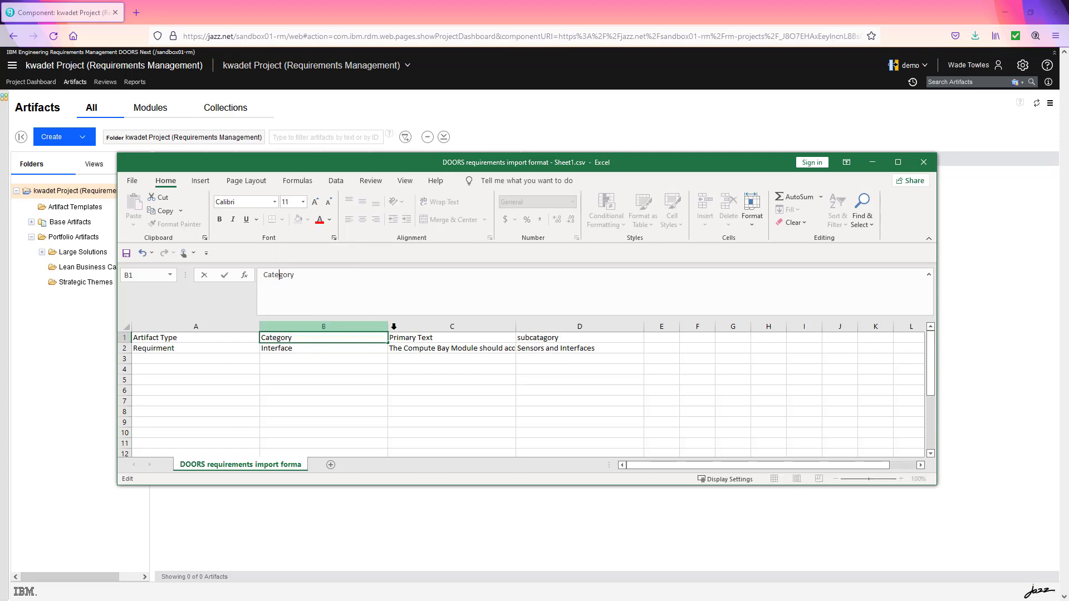
click(556, 338)
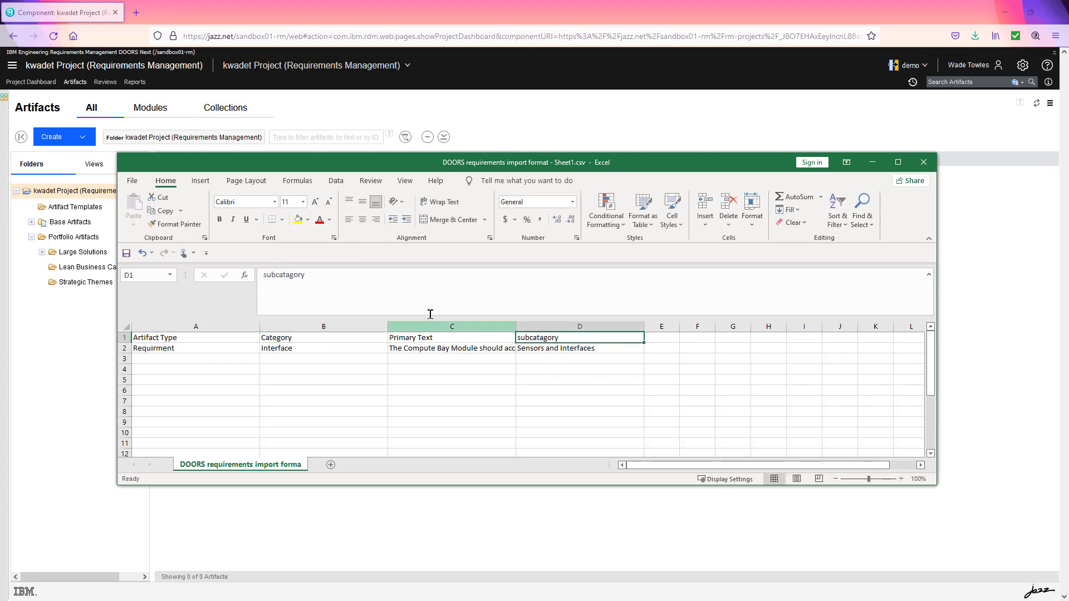
click(285, 275)
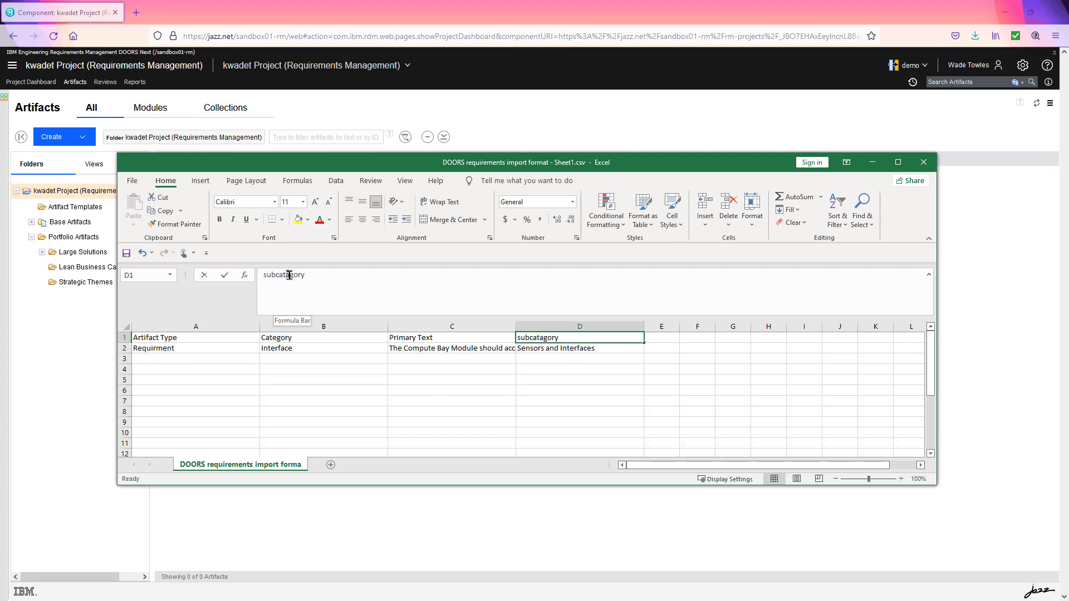
text(e)
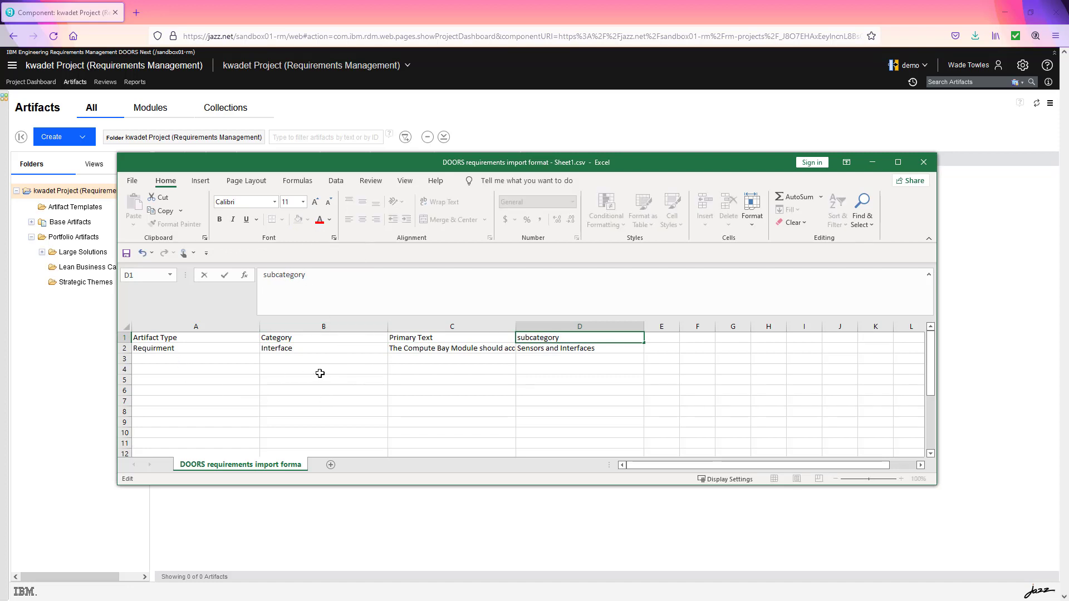
click(317, 372)
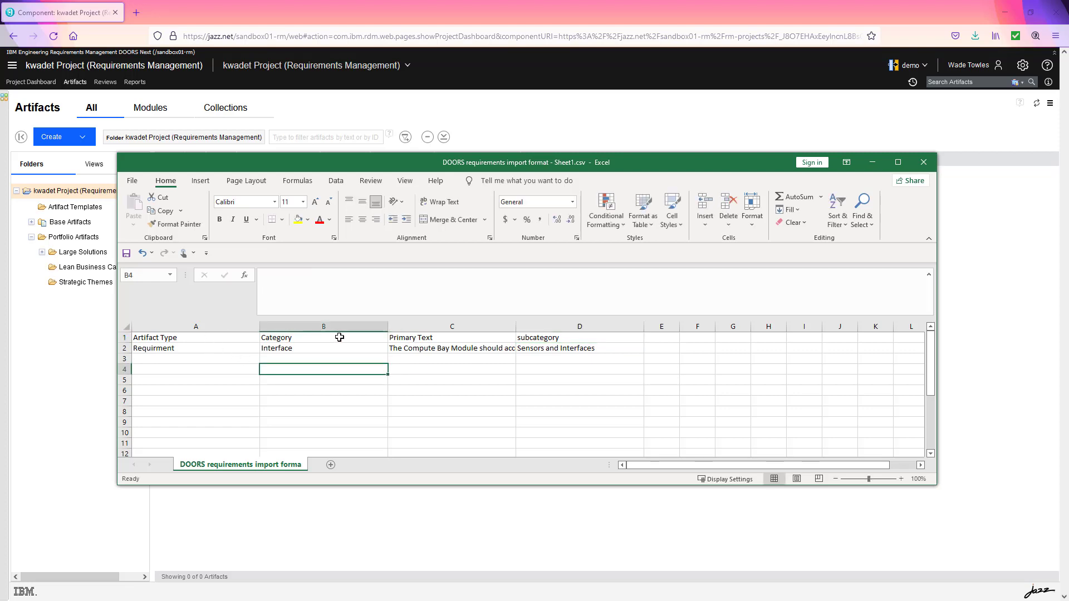
click(272, 326)
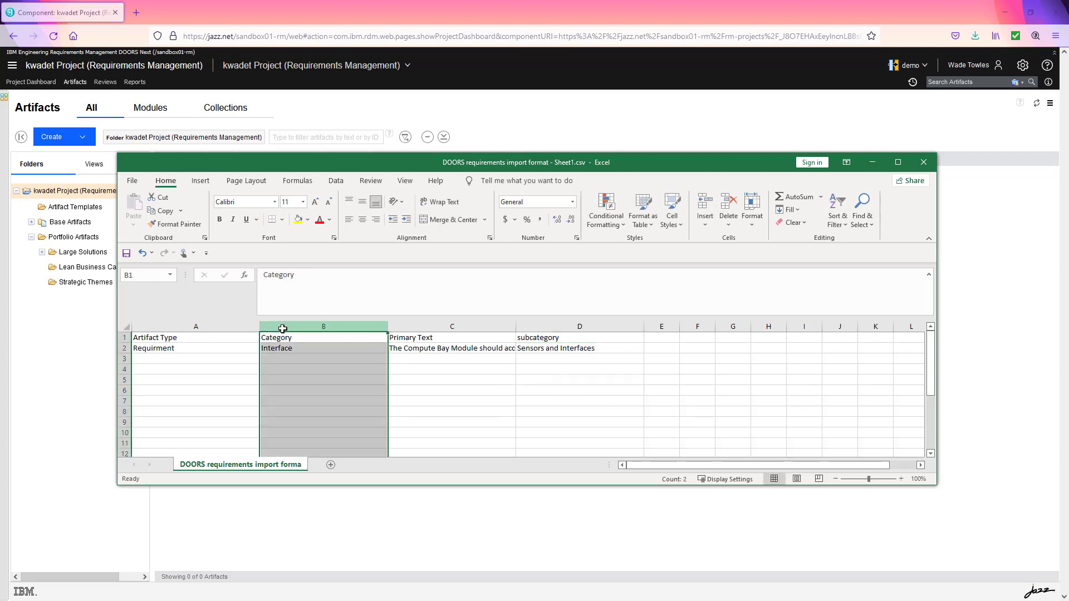
Step: Insert a Name column before Category, with Requirement 1 in cell B2
right_click(281, 328)
click(321, 423)
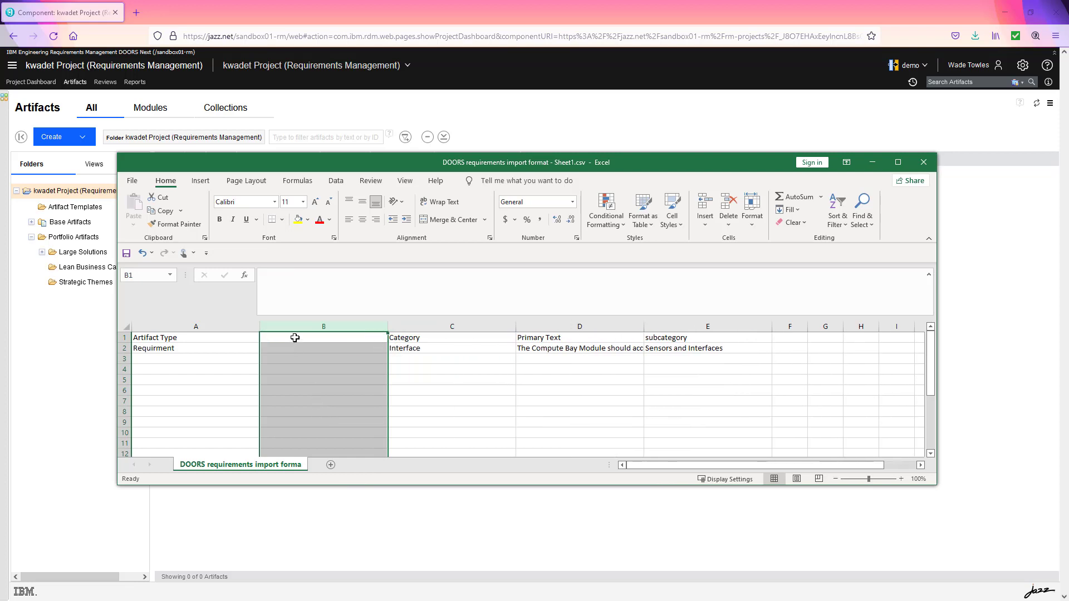
click(295, 338)
text(Name)
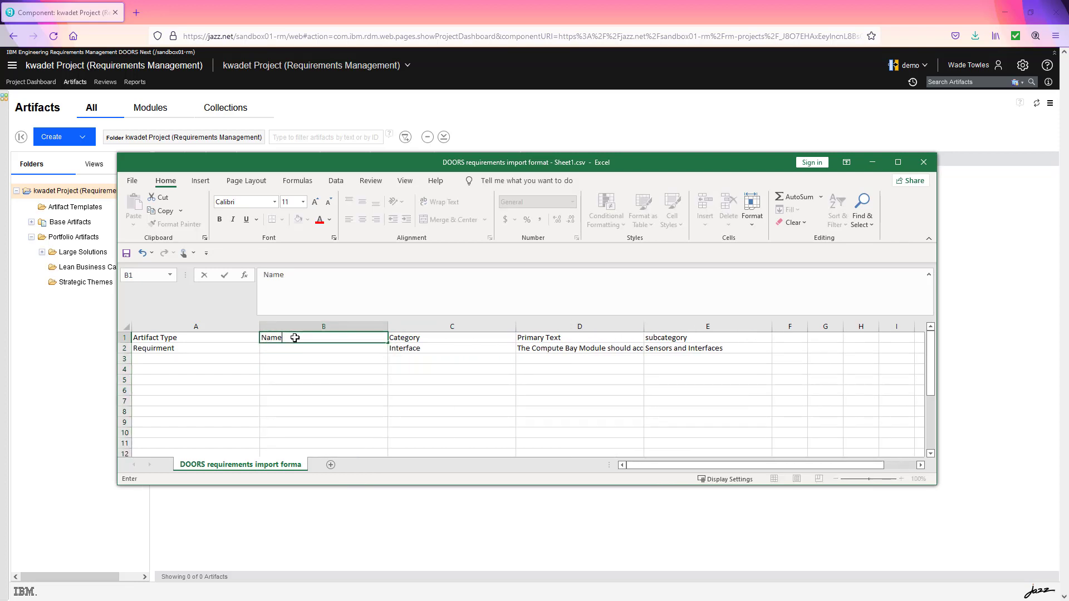
click(285, 348)
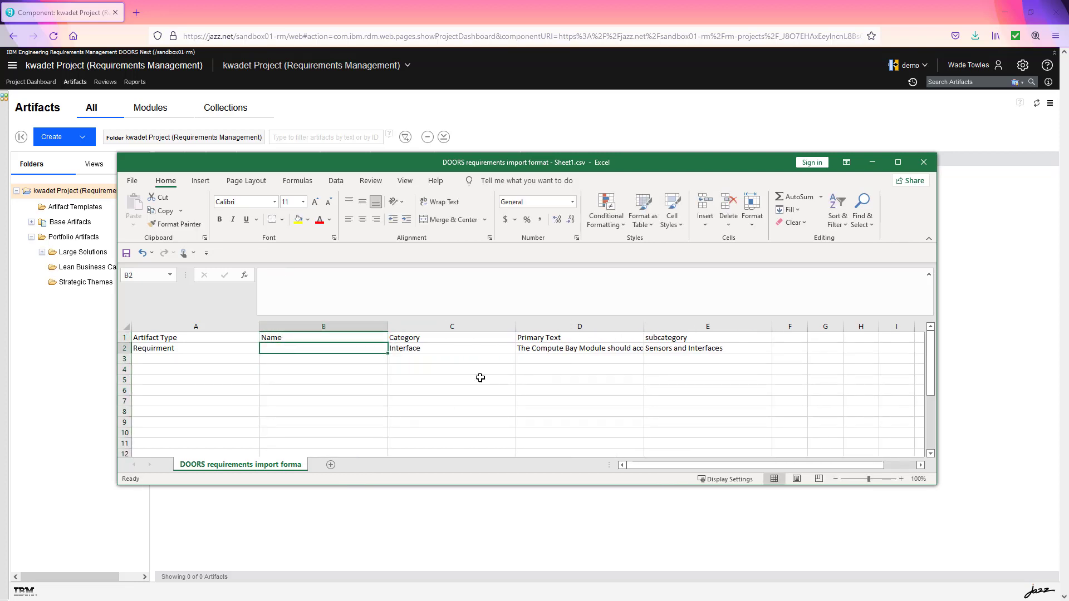
text(Requirem)
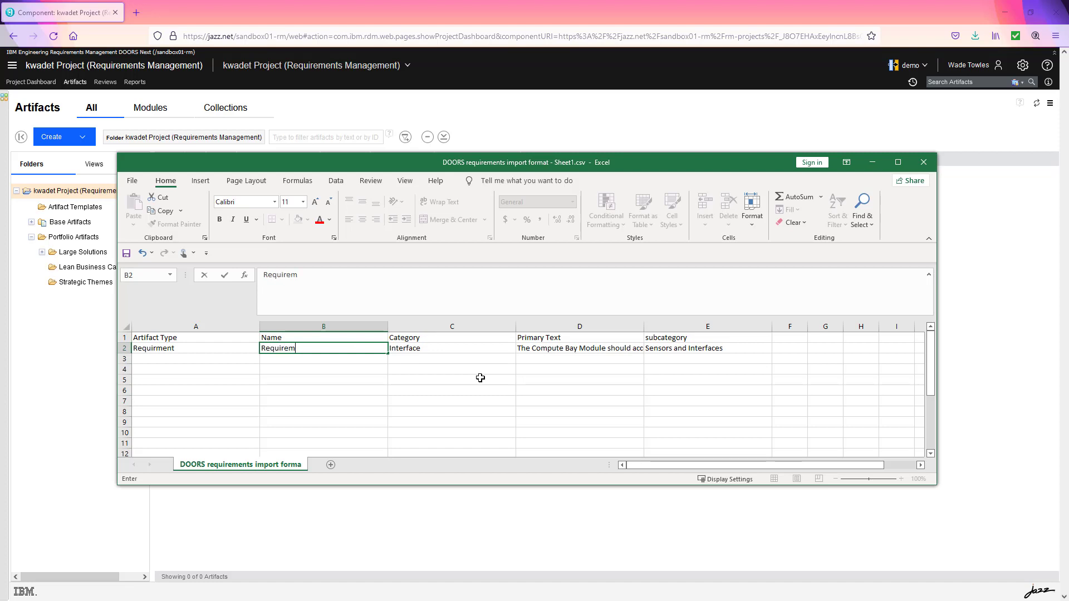
text(ent 1)
click(180, 349)
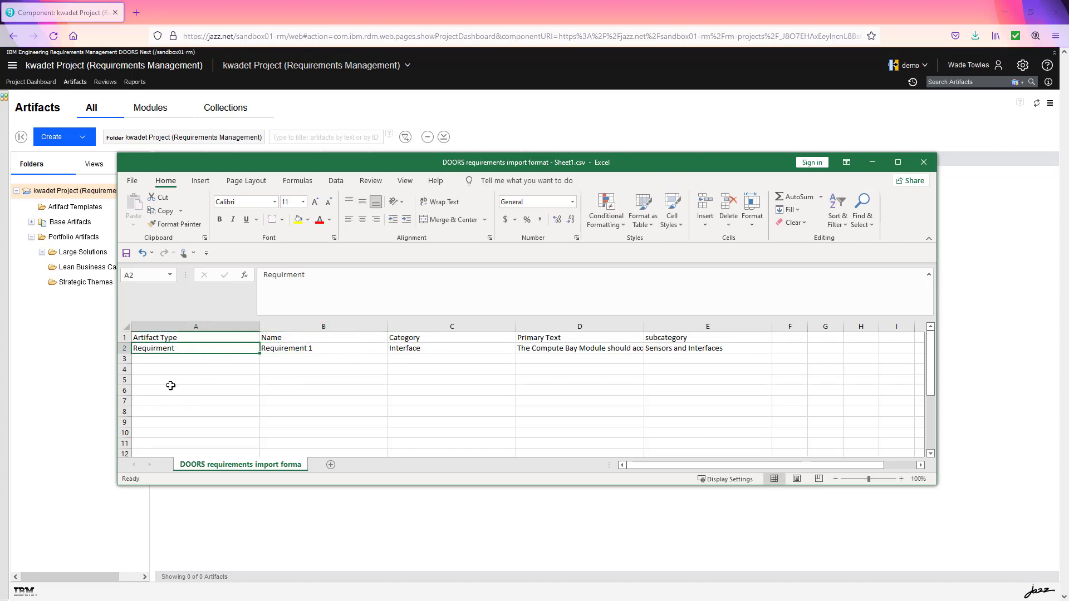
Step: Change the artifact type in A2 to System Requirement and save the sheet, keeping CSV format
click(288, 276)
text(e)
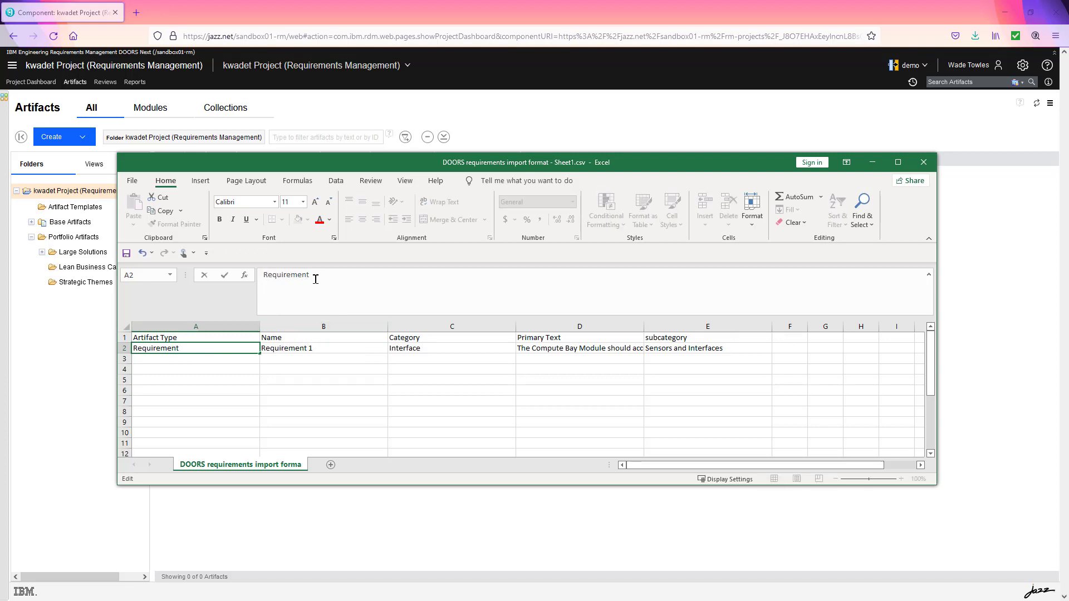
text(System)
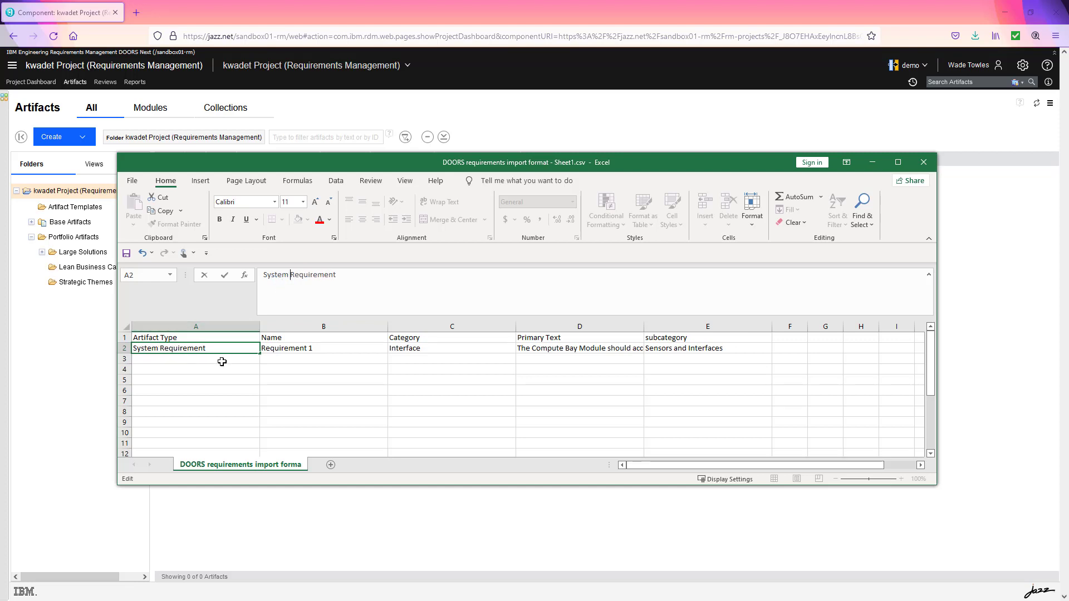
click(223, 358)
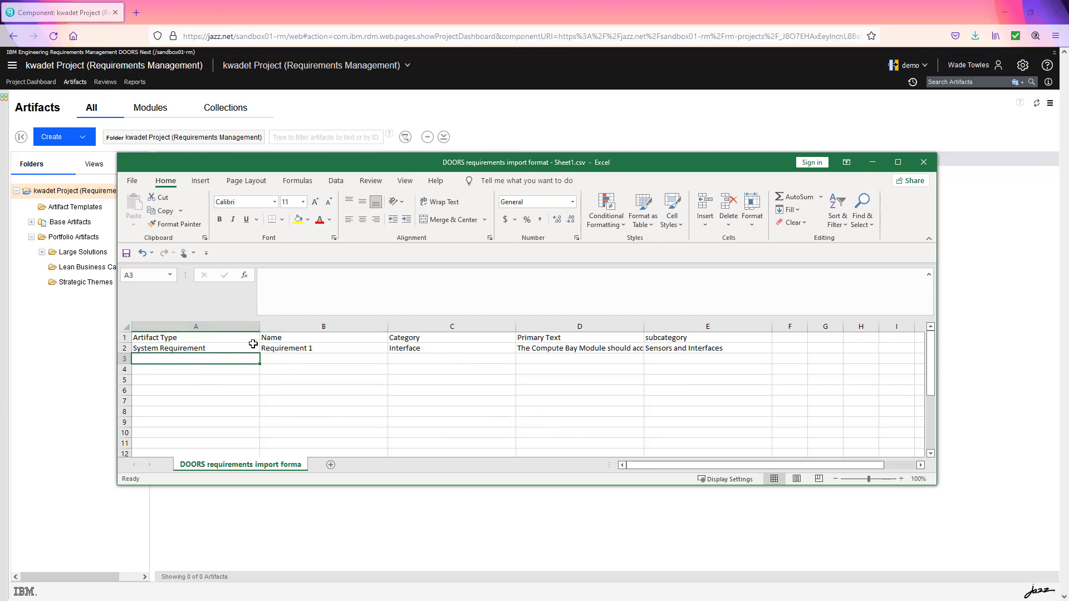
click(132, 180)
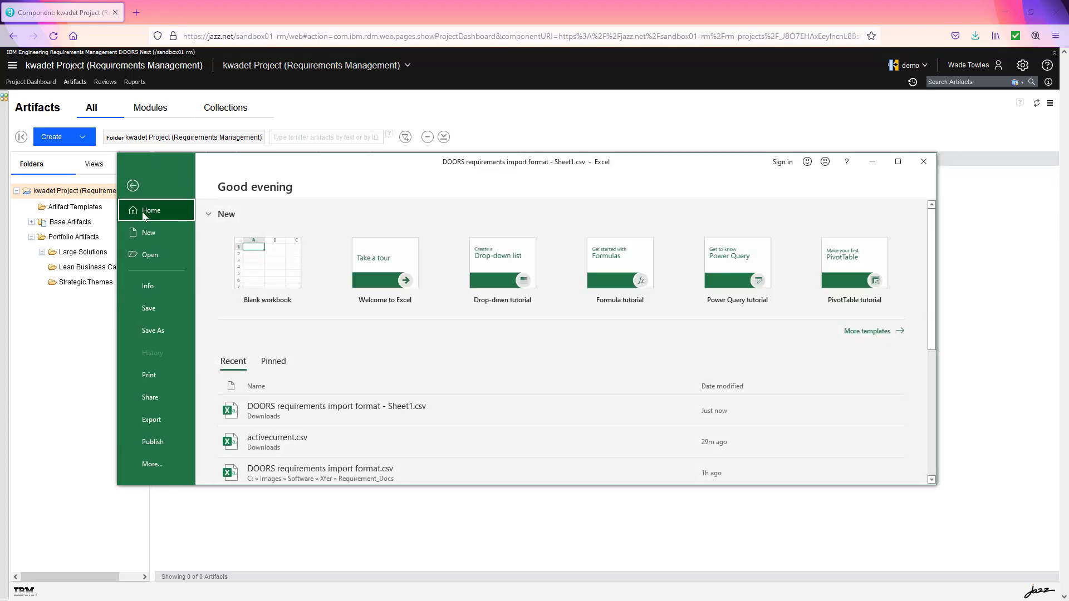
click(155, 309)
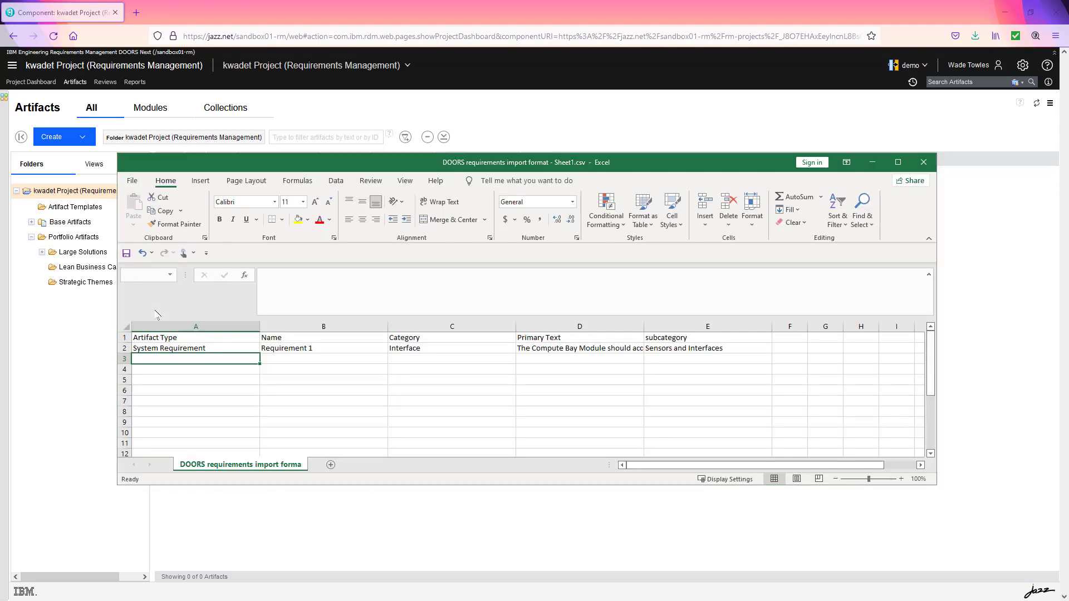
click(497, 341)
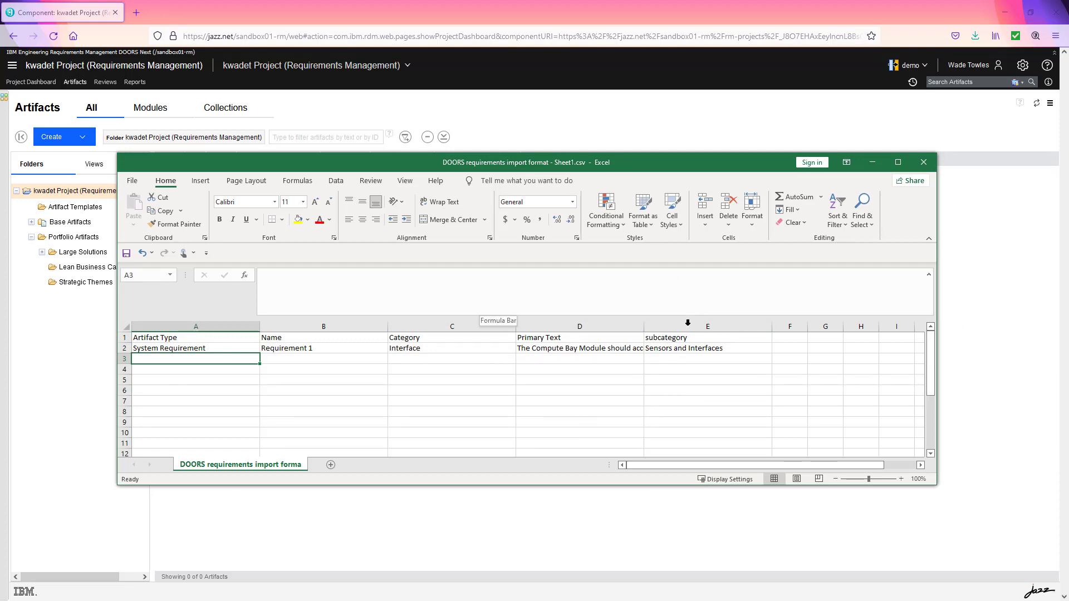
Step: In Manage Component Properties, review the System Requirement artifact type, then list the Artifact Attributes
click(1022, 66)
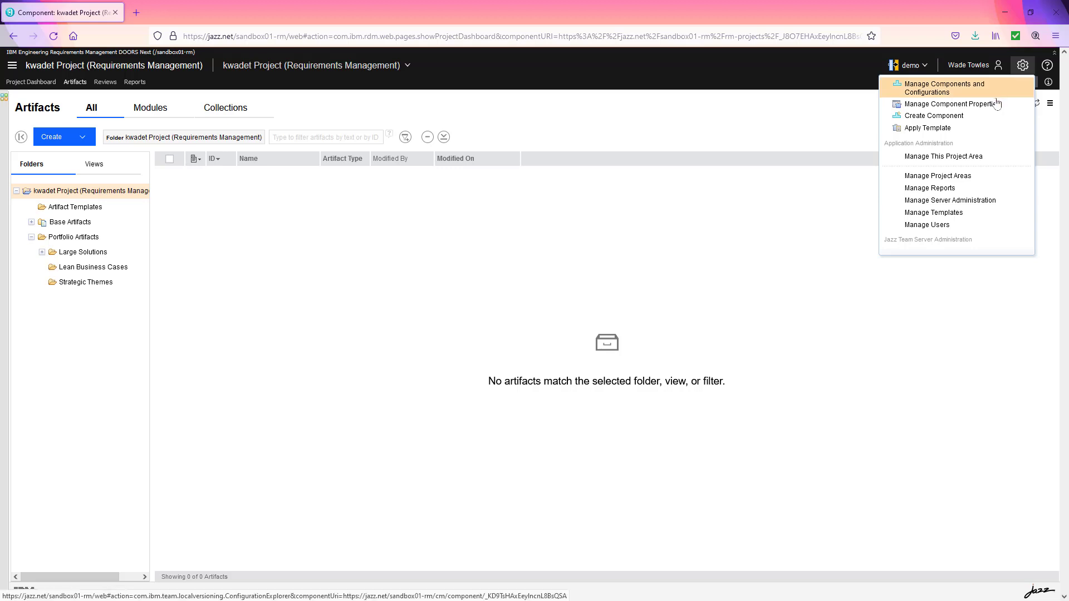
click(1000, 105)
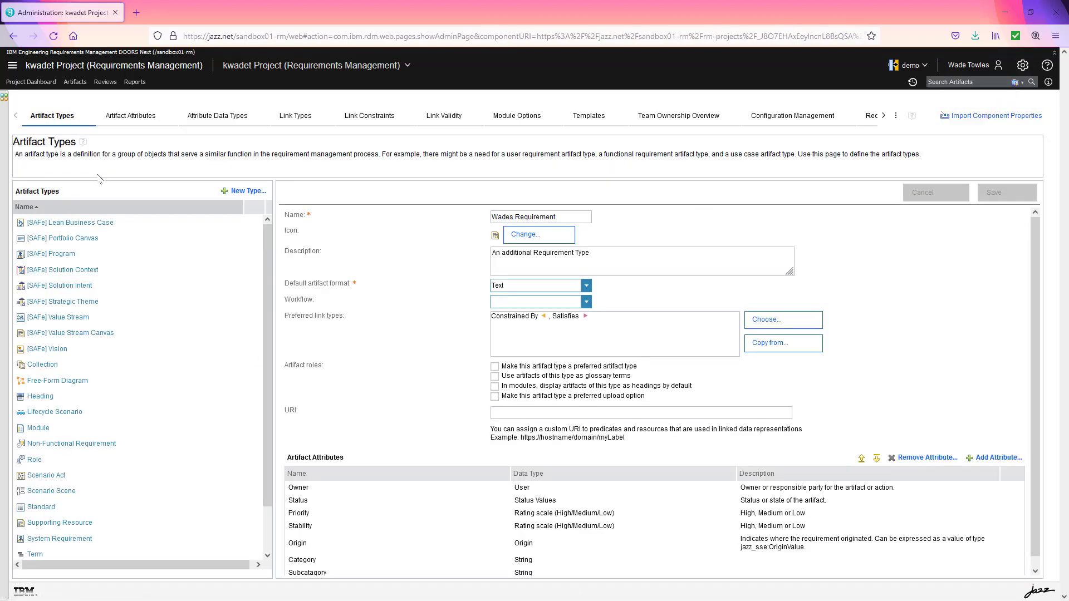
scroll(72, 429, down, 2)
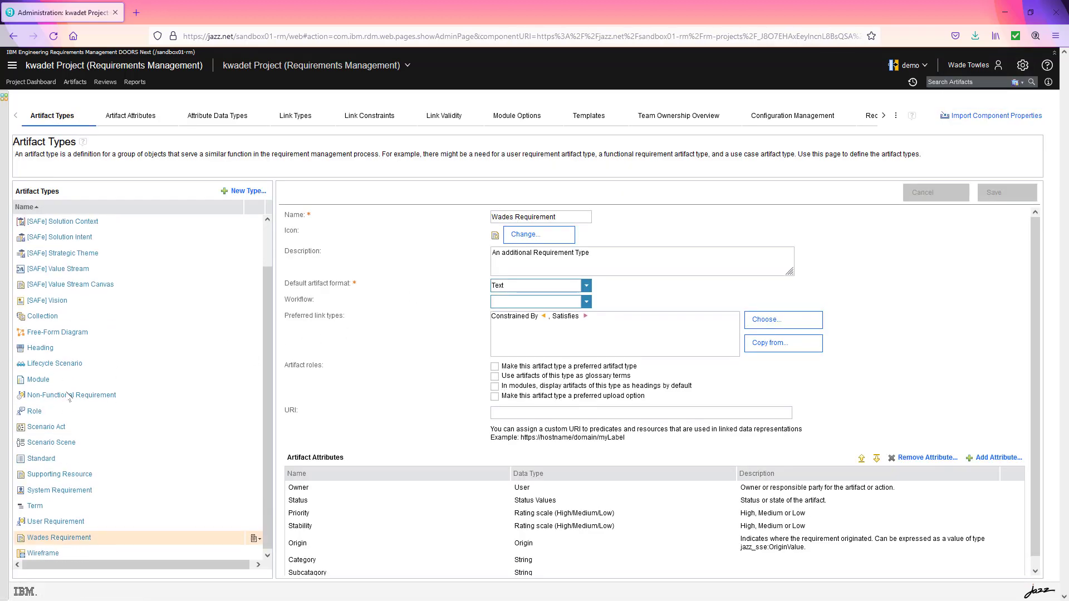
click(60, 488)
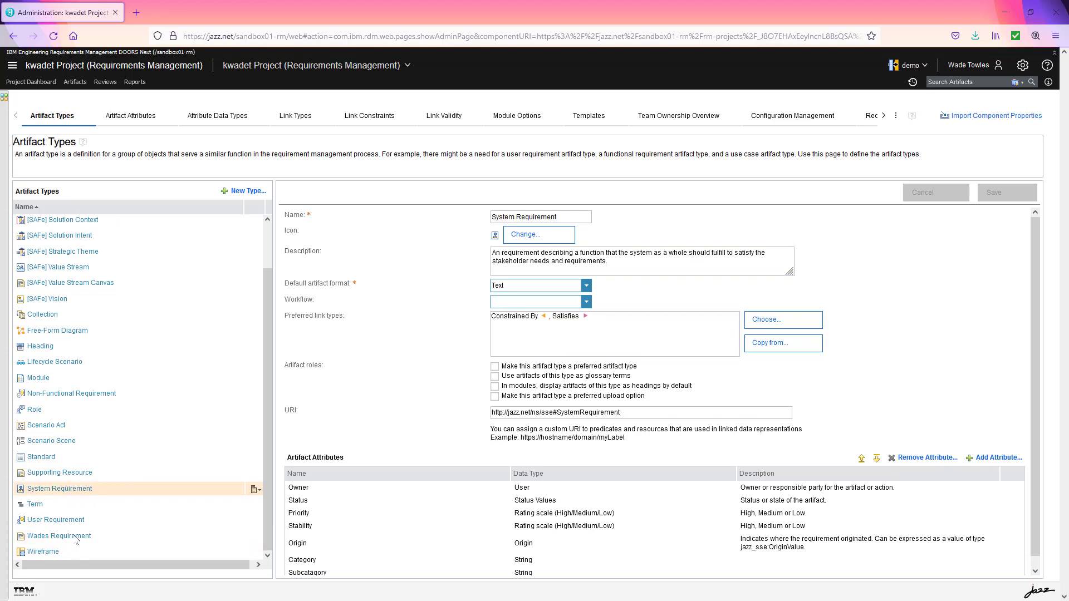
click(144, 118)
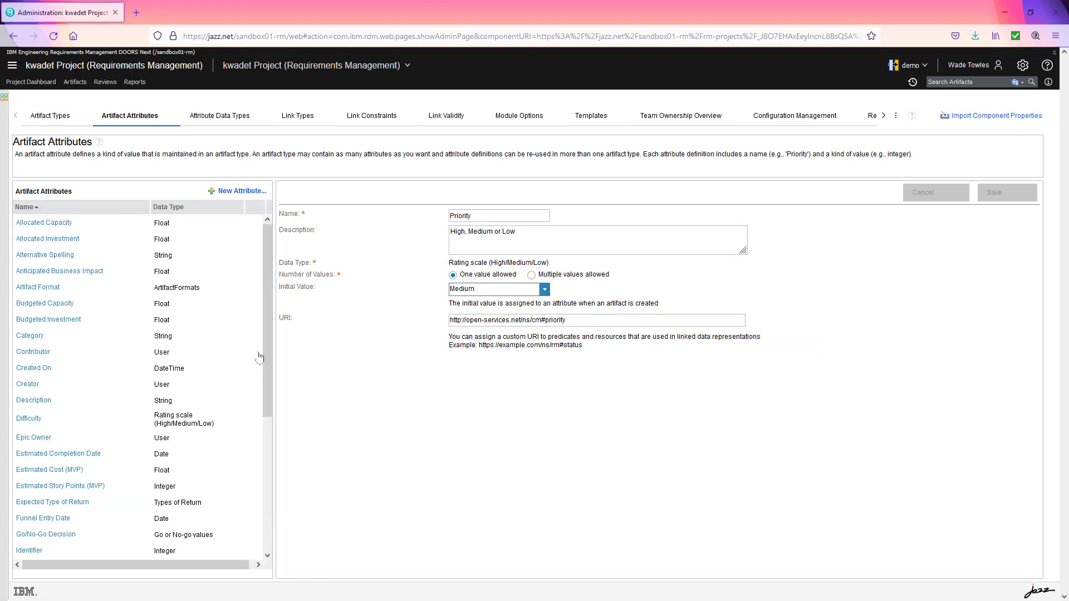
Step: Save the Category attribute with description 'A New Field that identifies the category per our environment'
drag(267, 346, 289, 387)
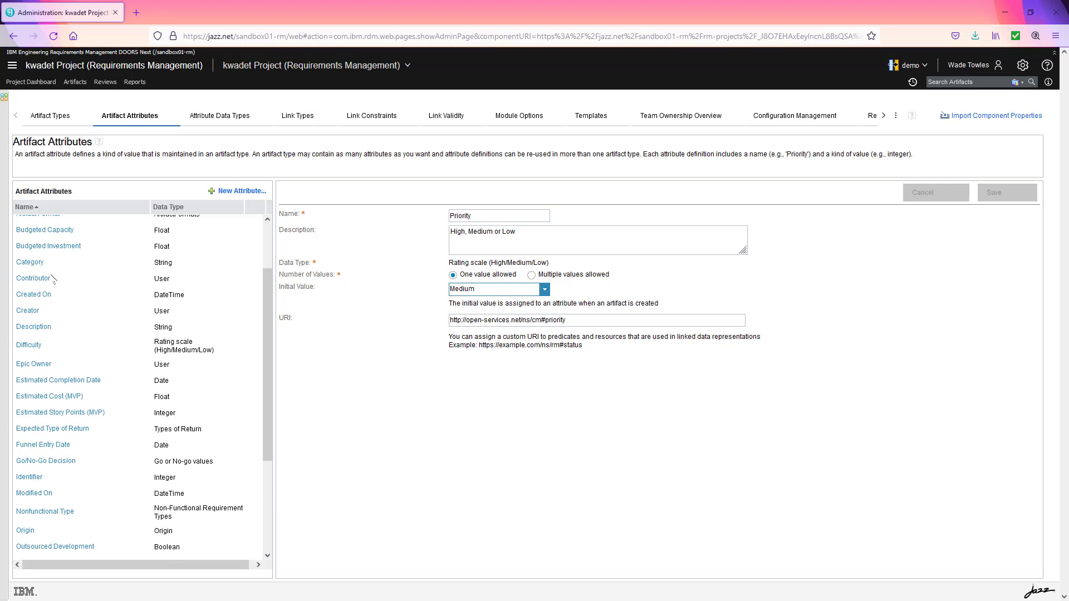
click(31, 263)
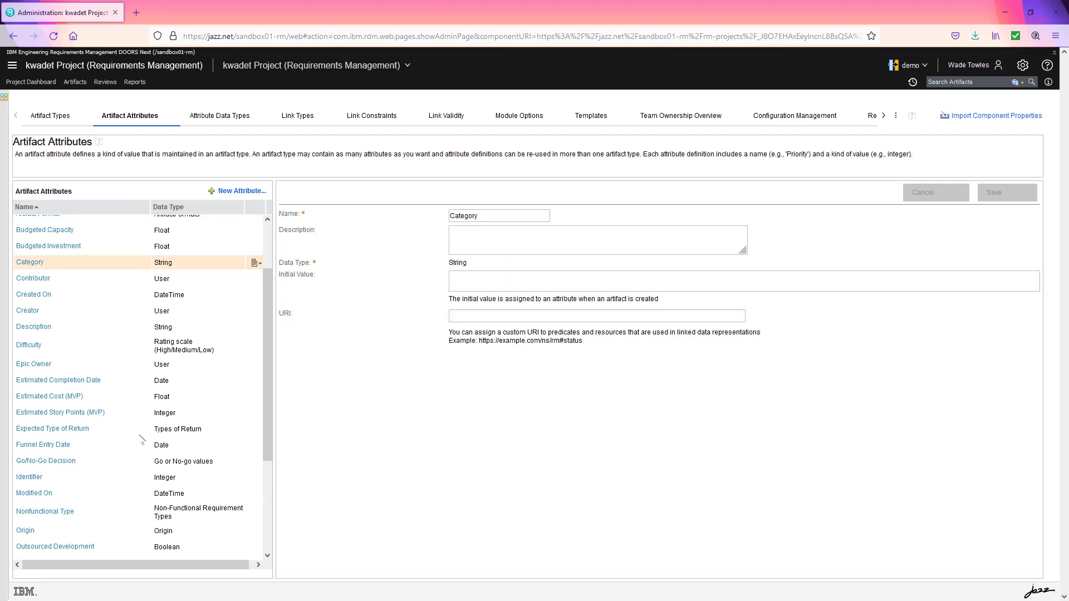
click(514, 240)
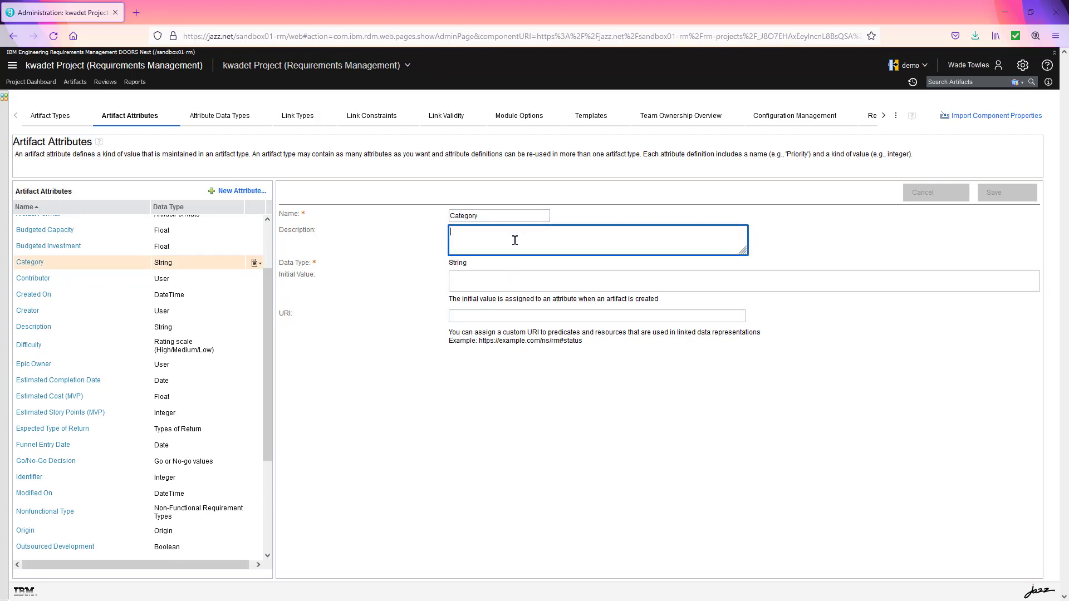
text(A)
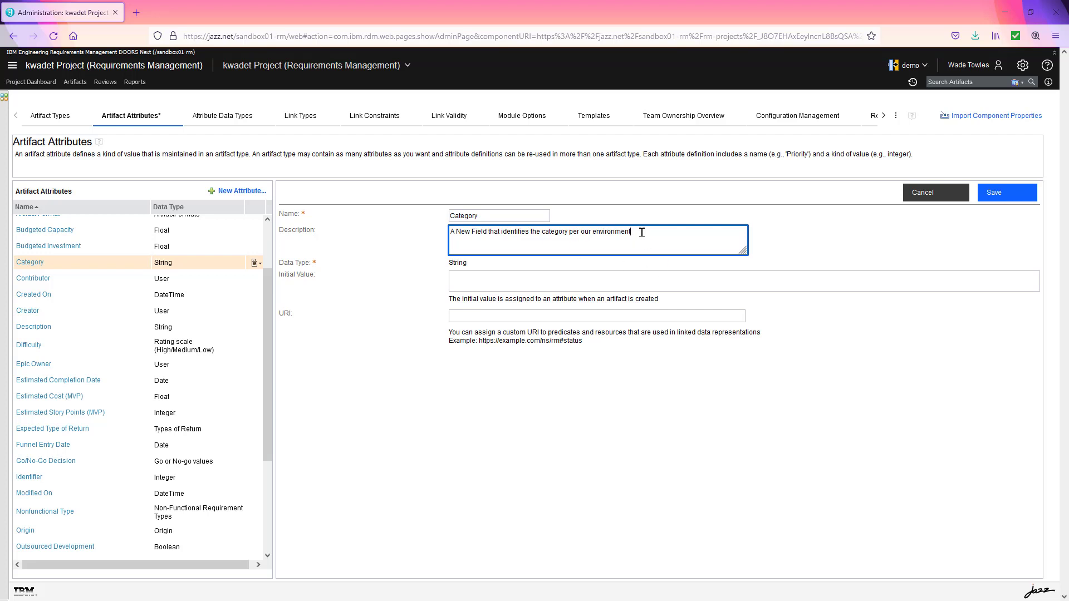
drag(642, 232, 432, 228)
key(ctrl+c)
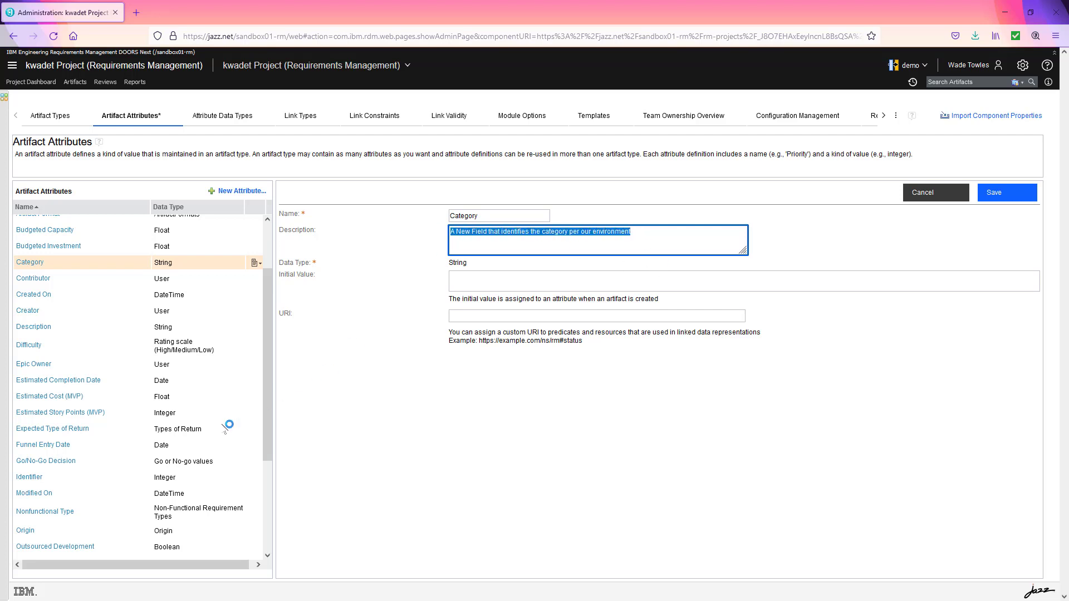
scroll(101, 473, down, 5)
click(55, 523)
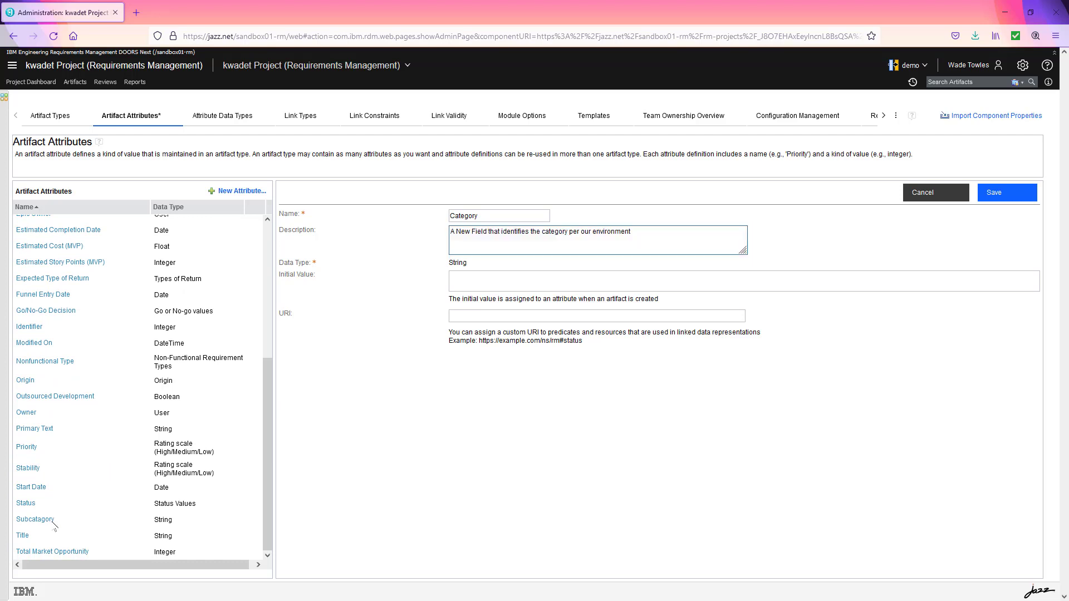
click(620, 358)
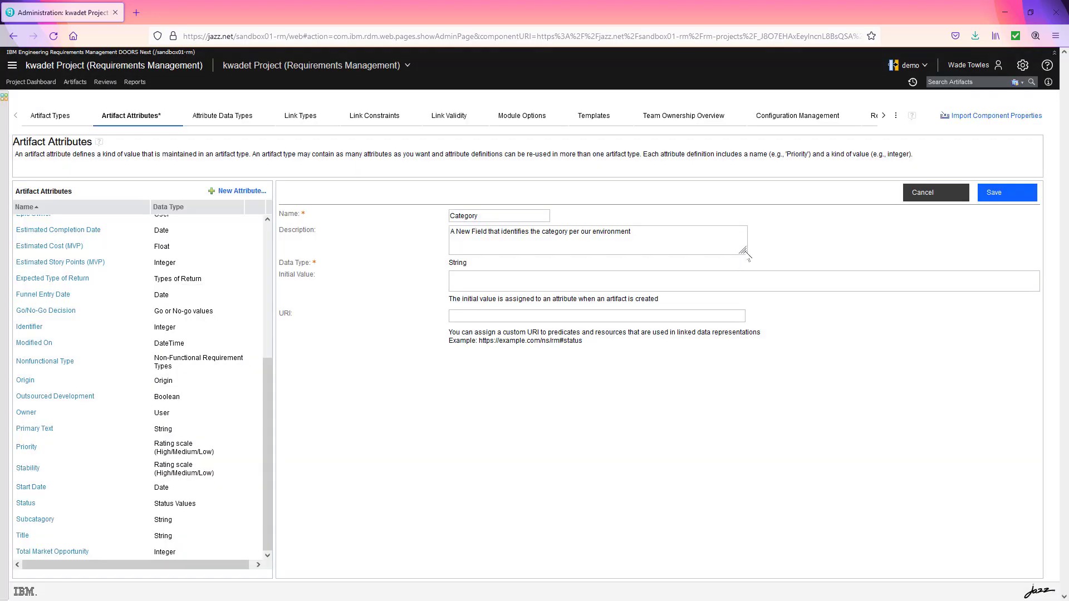
click(1020, 192)
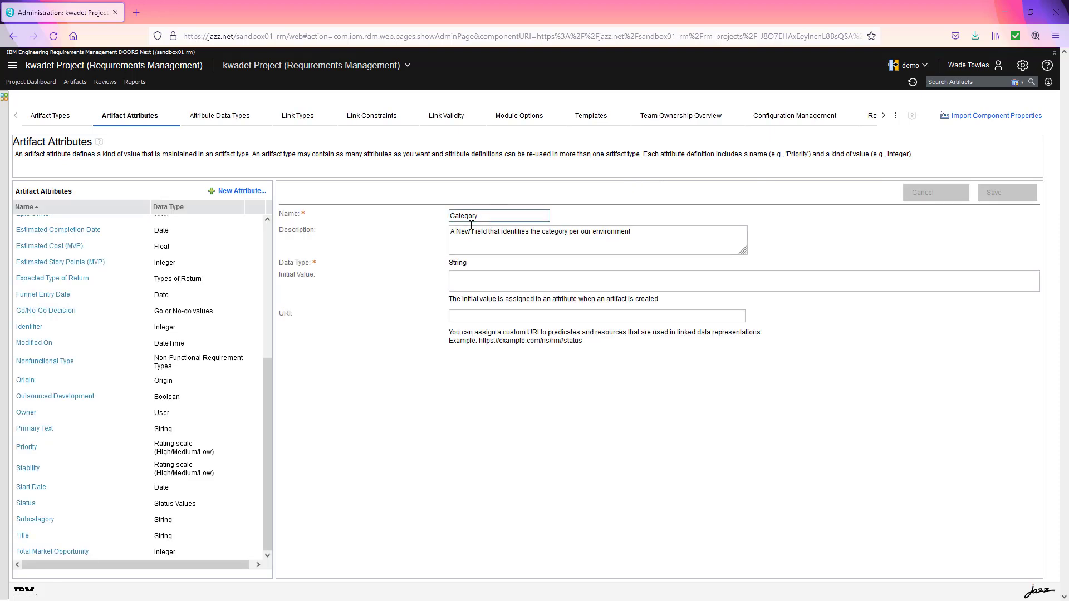
Step: Give Subcatagory the description 'A New Field that identifies the subcategory per our environment' and save
click(31, 523)
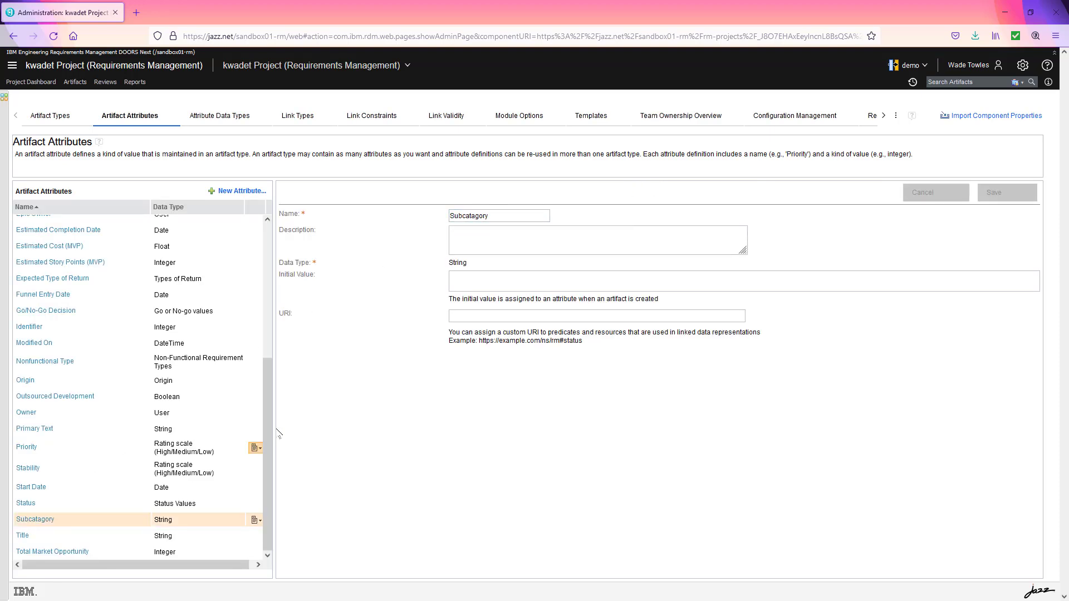
click(473, 247)
key(ctrl+v)
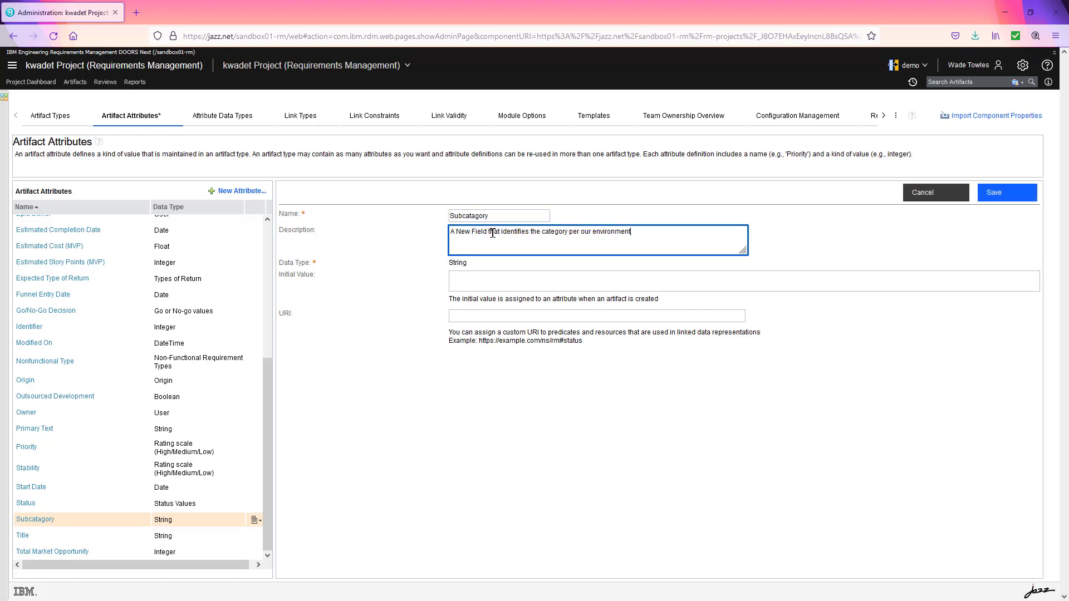
drag(544, 231, 549, 234)
text(subc)
click(1023, 193)
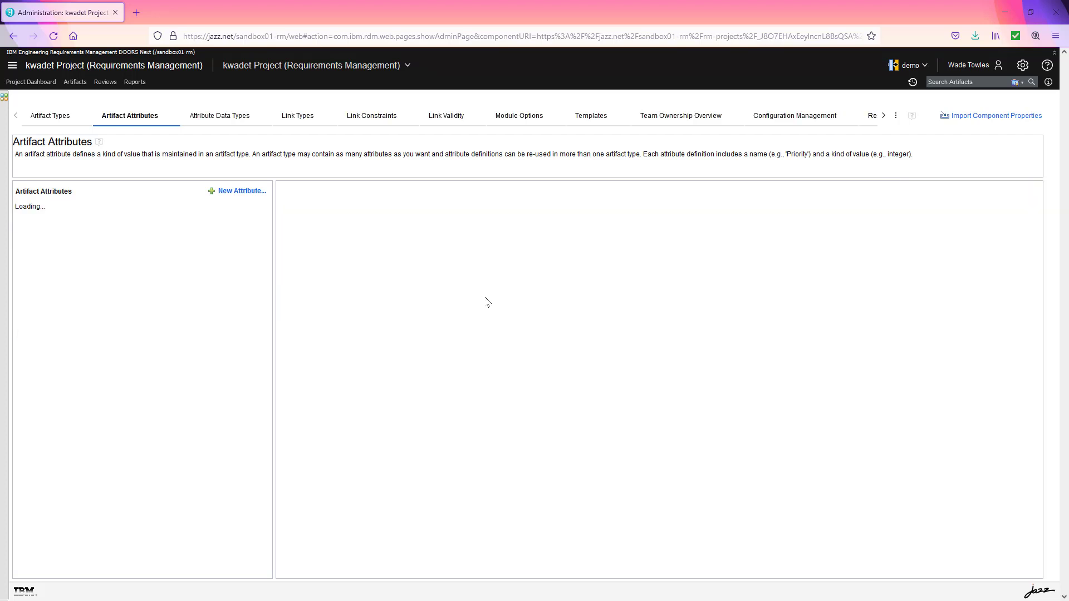
Step: Correct the attribute's name from Subcatagory to Subcategory and save it
click(486, 219)
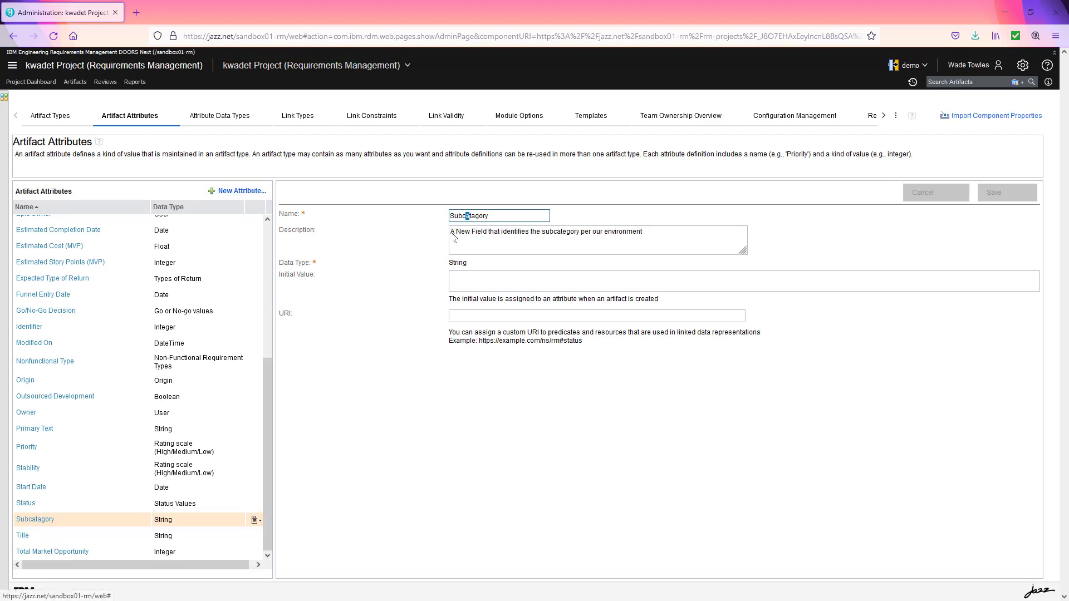
text(e)
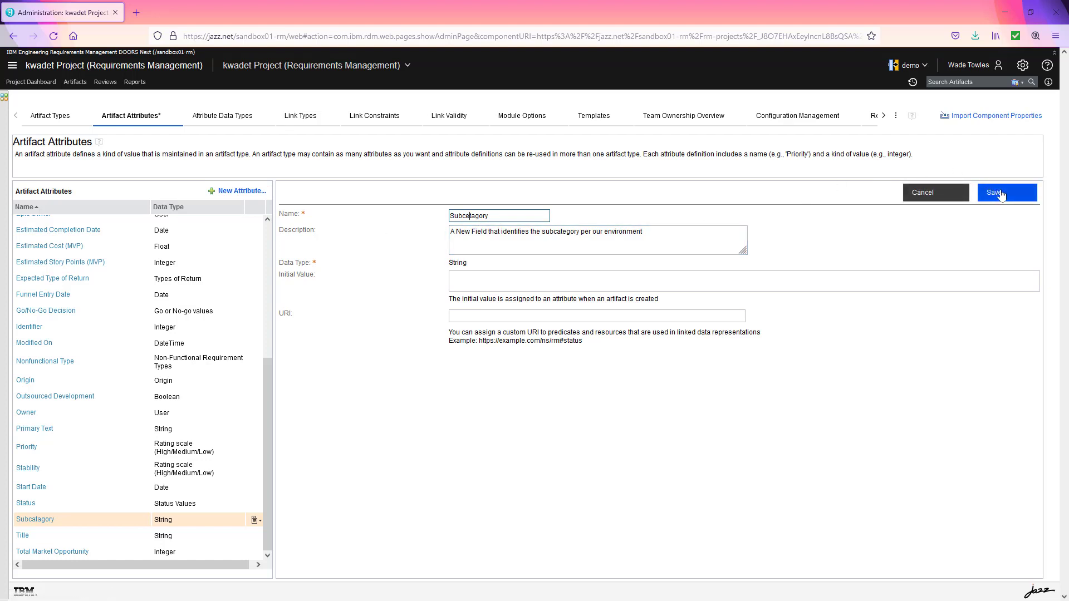
click(1001, 193)
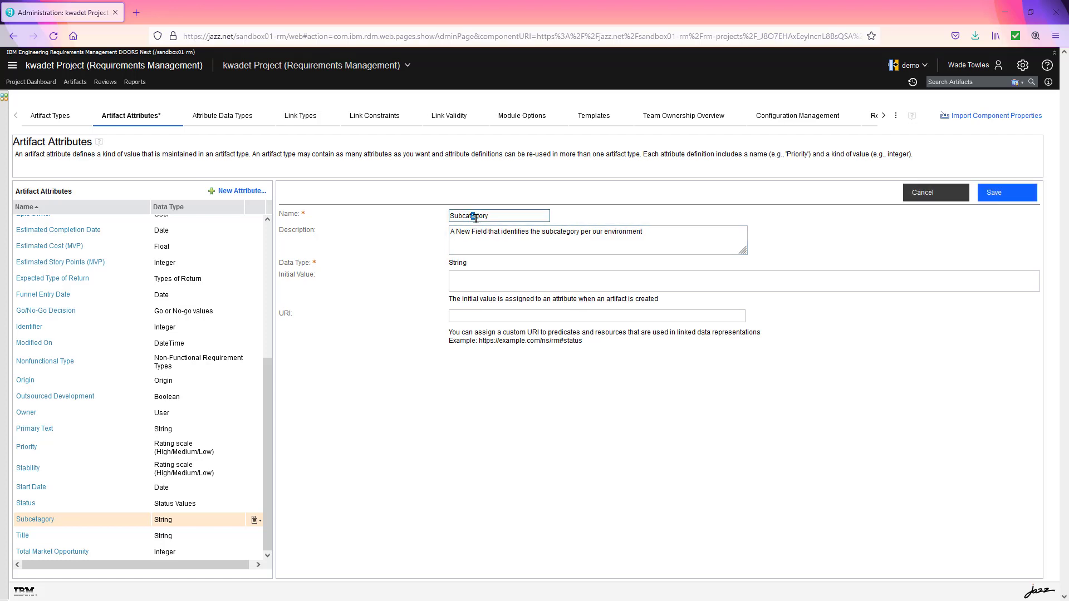
click(991, 192)
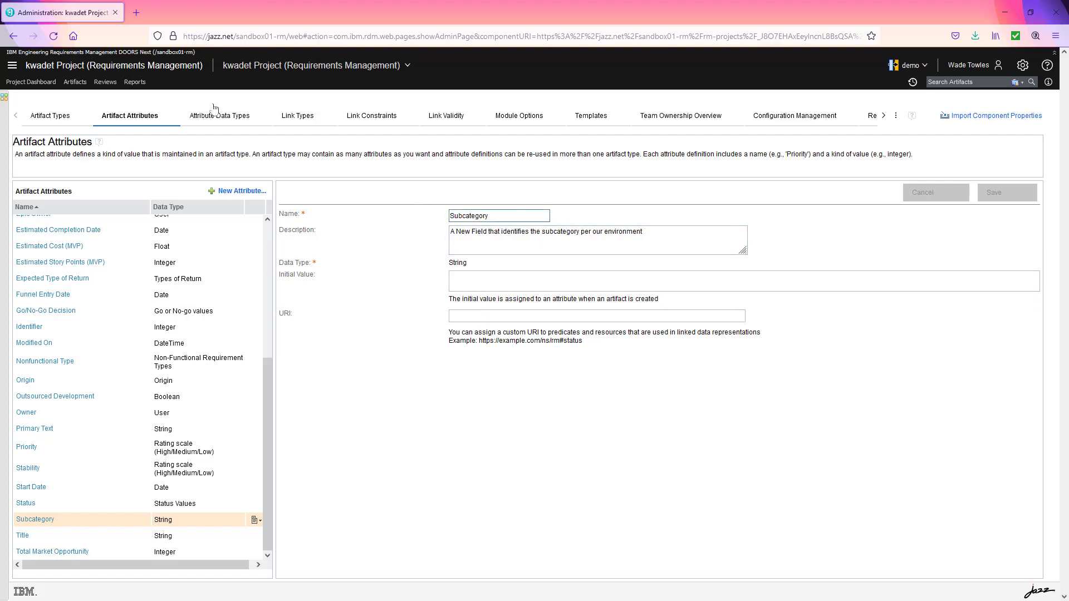
Step: Remove the Subcatagory attribute from the Wades Requirement artifact type
click(62, 118)
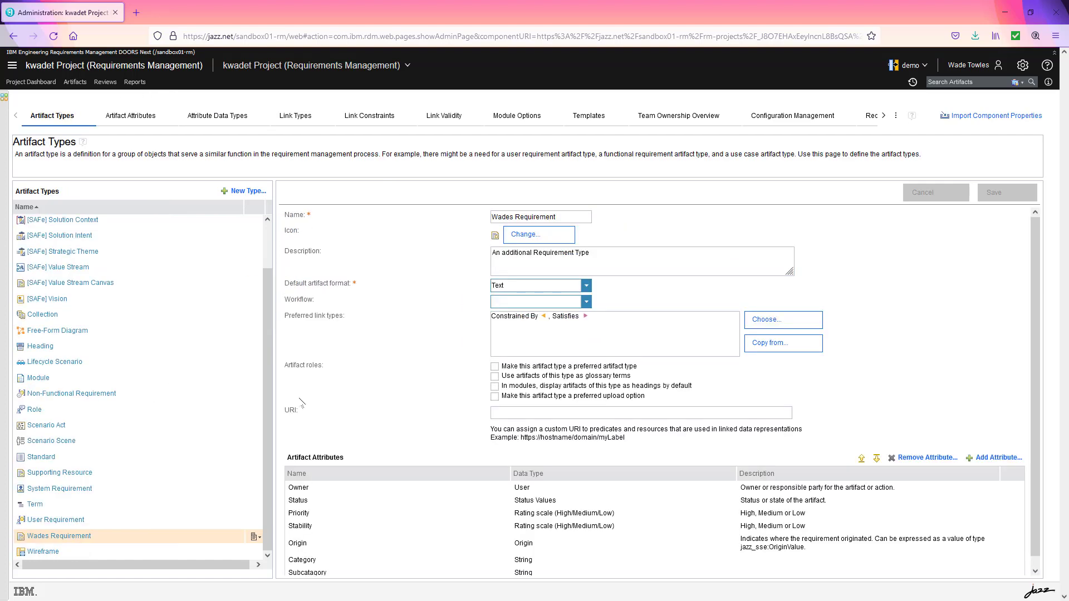
scroll(375, 553, down, 1)
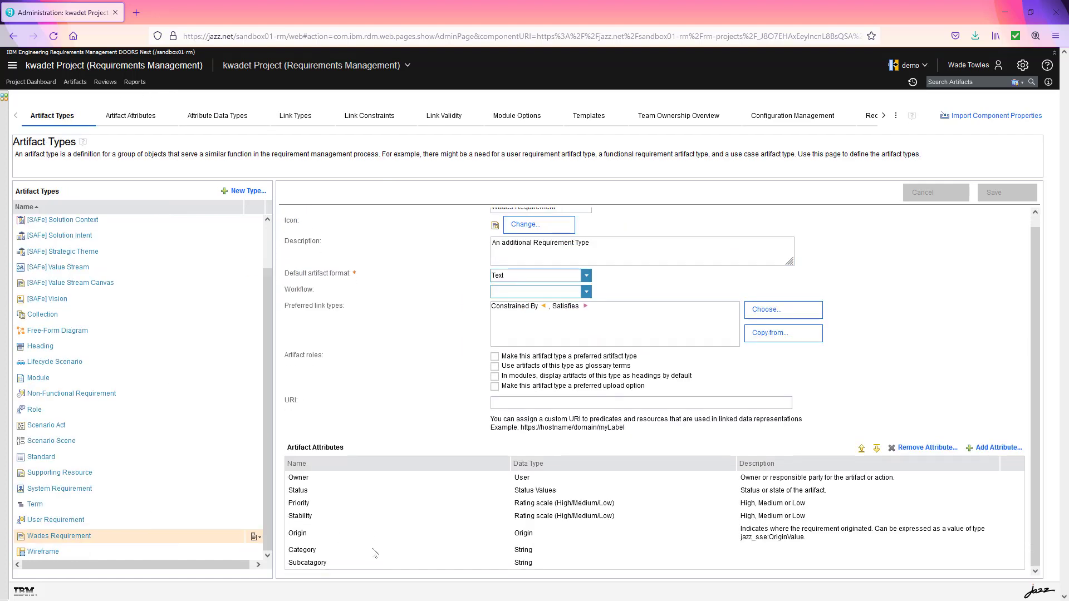
click(326, 563)
click(928, 449)
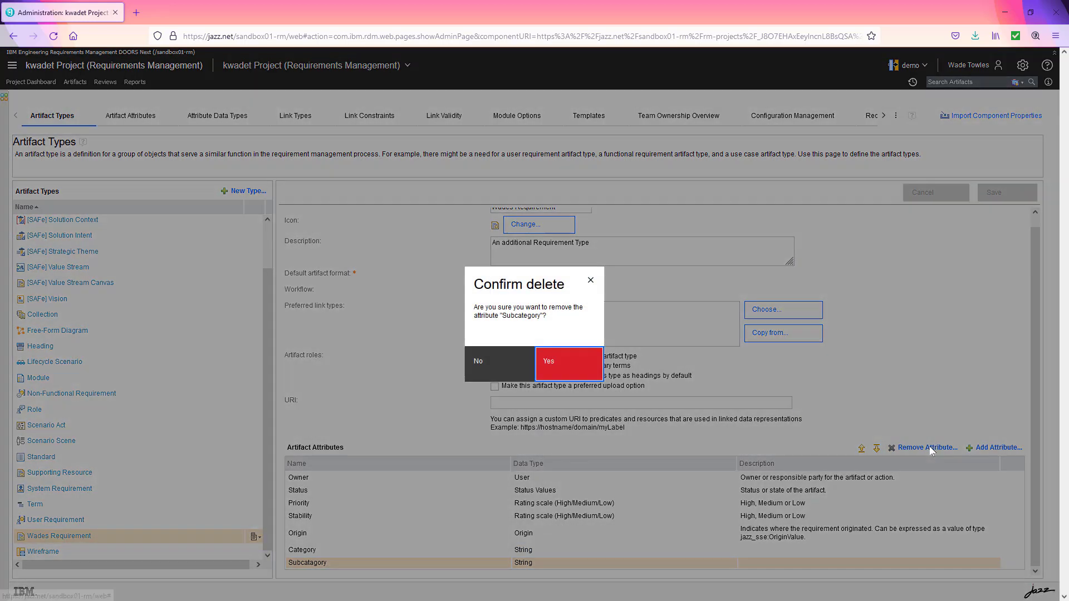
click(555, 361)
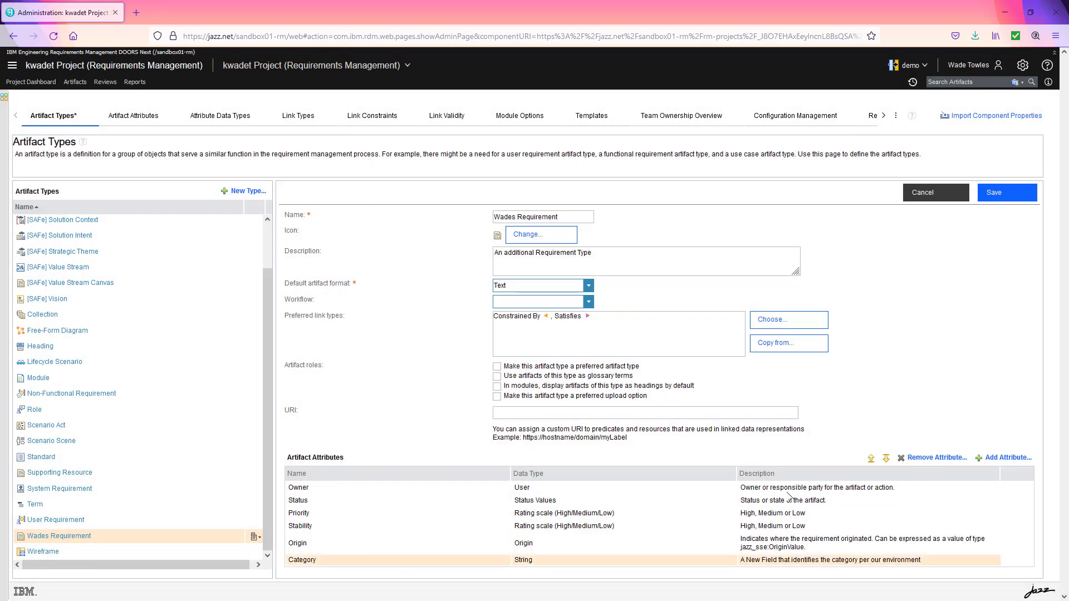
Step: Add the Subcategory attribute to Wades Requirement, save the type, and view System Requirement
click(1019, 462)
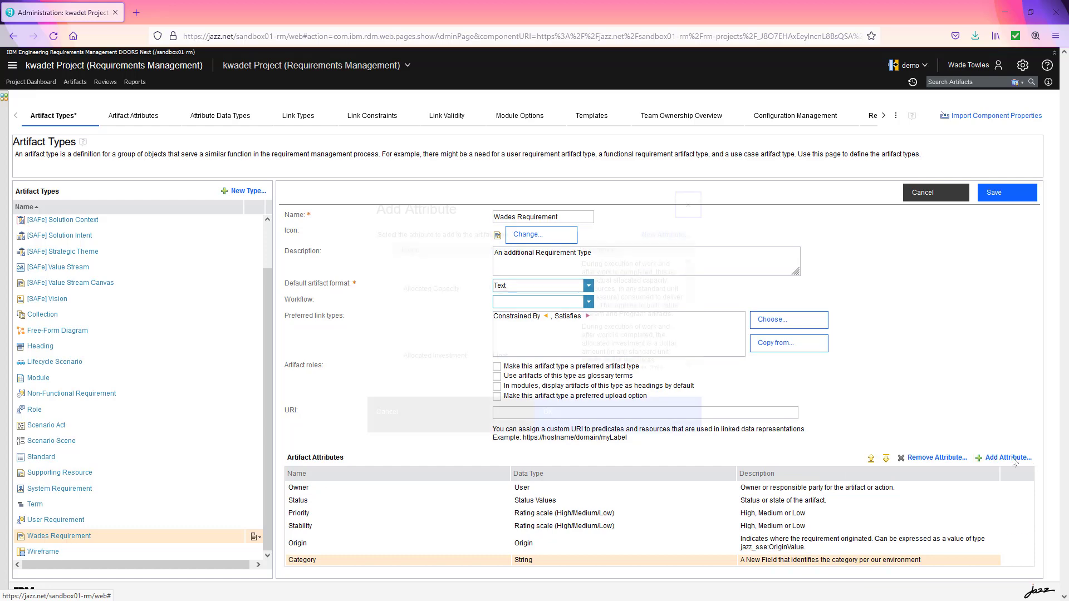
scroll(494, 337, down, 10)
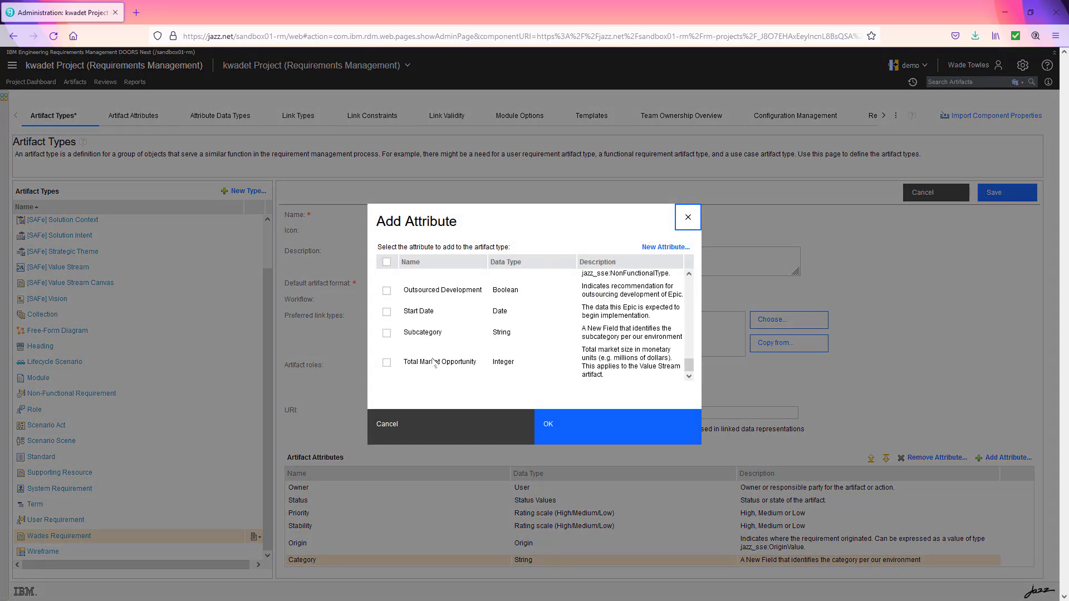
click(387, 333)
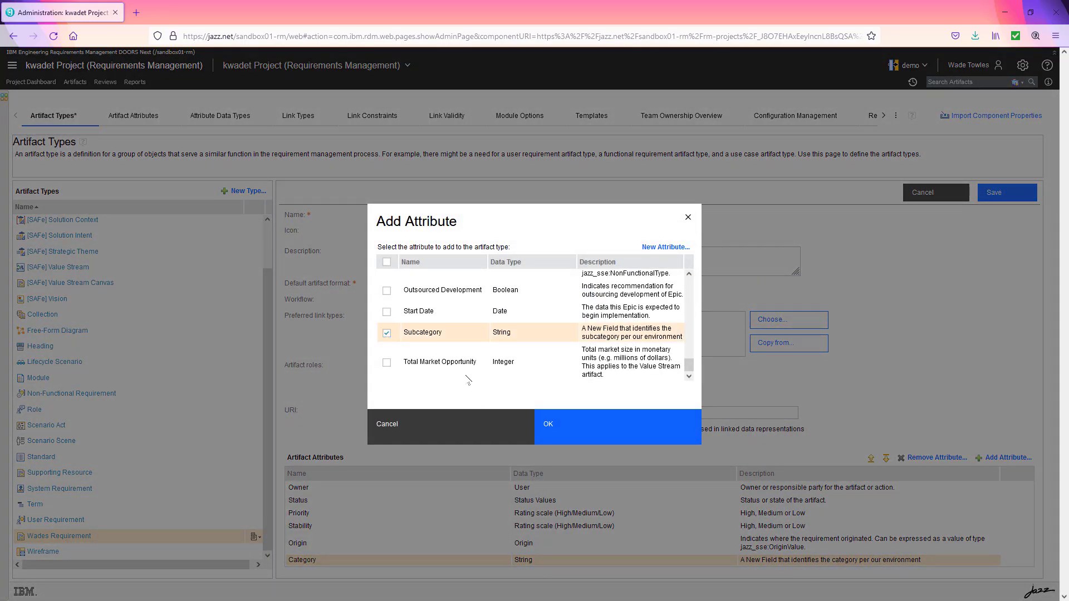
click(587, 429)
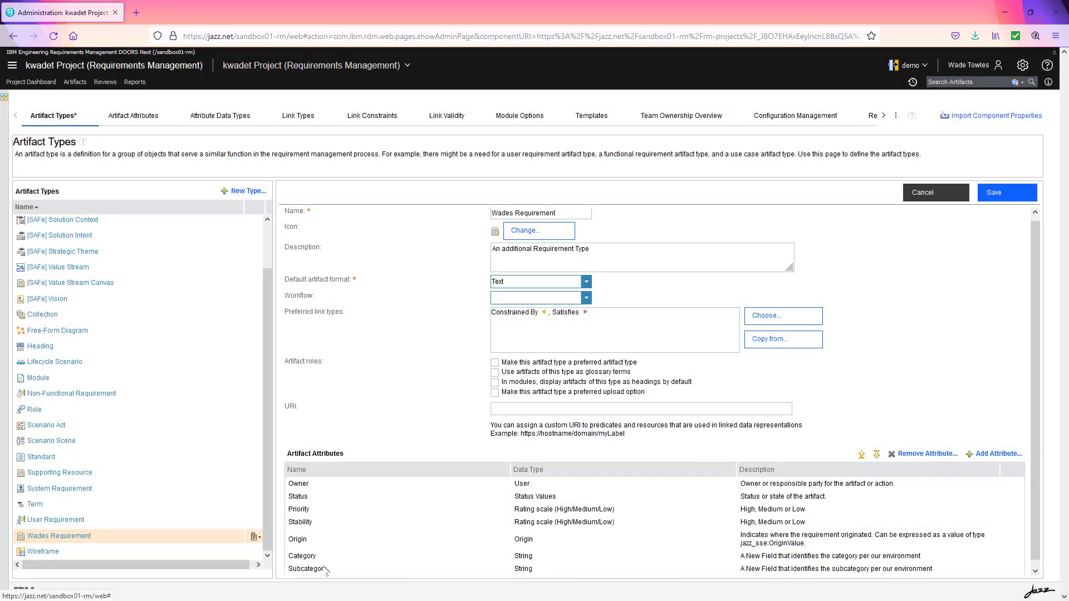
click(59, 489)
click(637, 356)
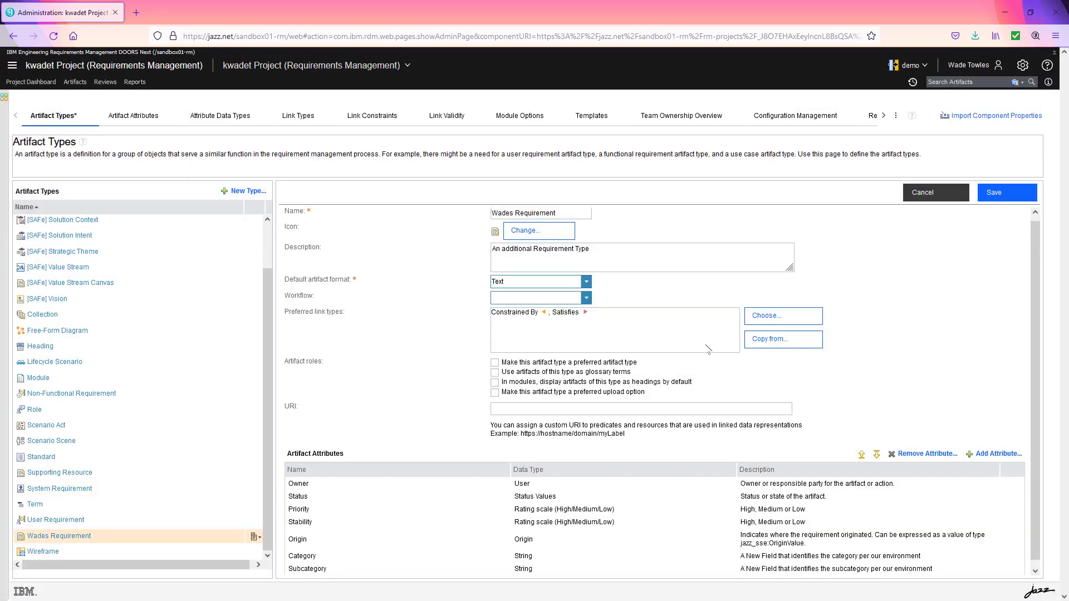
click(1029, 192)
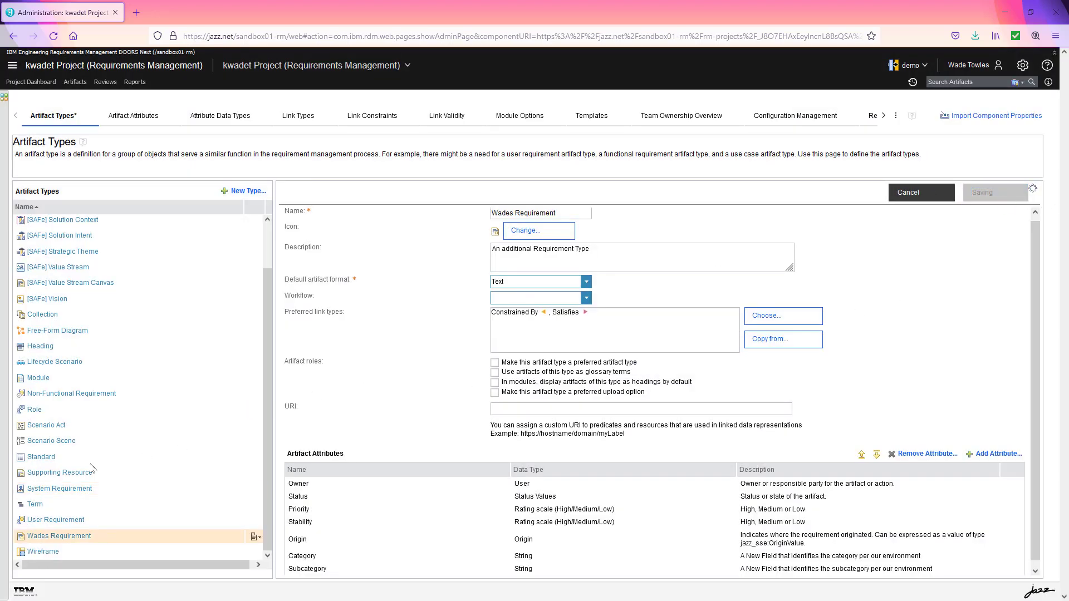
click(57, 490)
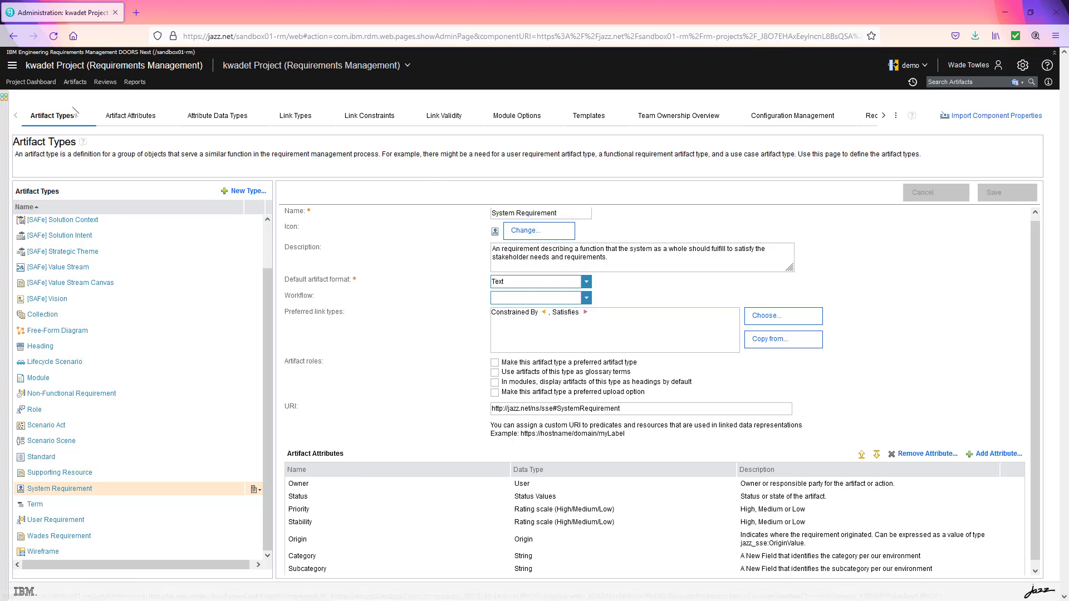
Step: Import the CSV file 'DOORS requirements import format - Sheet1.csv' into the project's artifacts
click(76, 83)
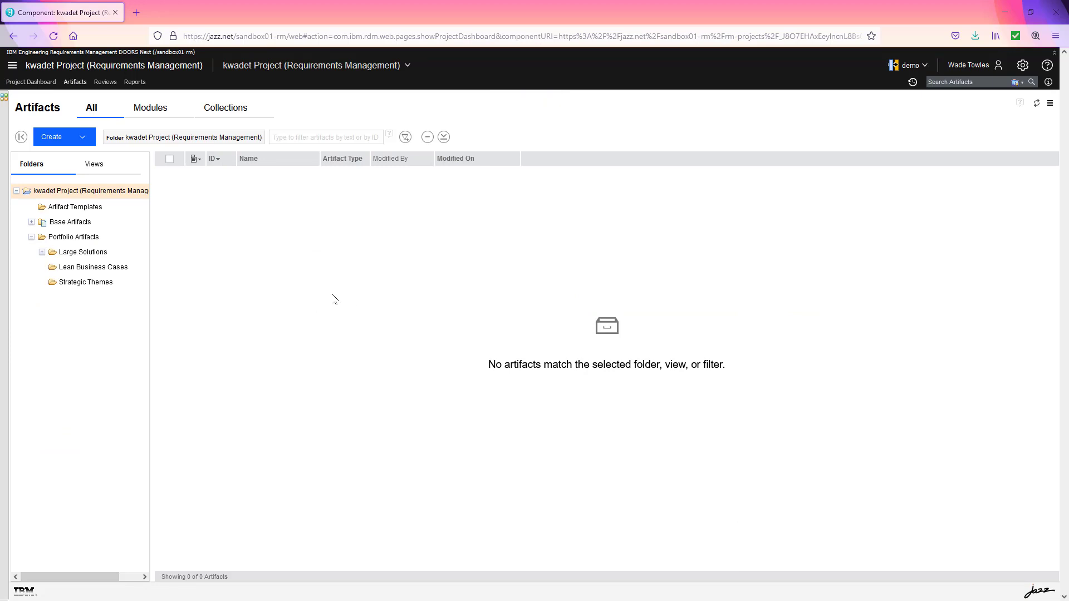
click(82, 137)
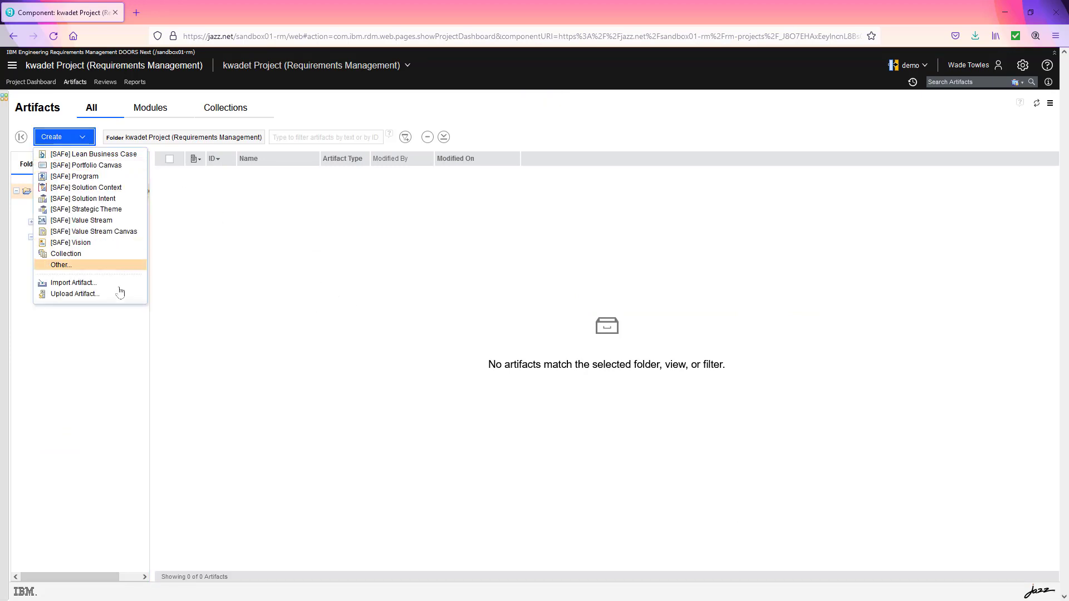
click(78, 283)
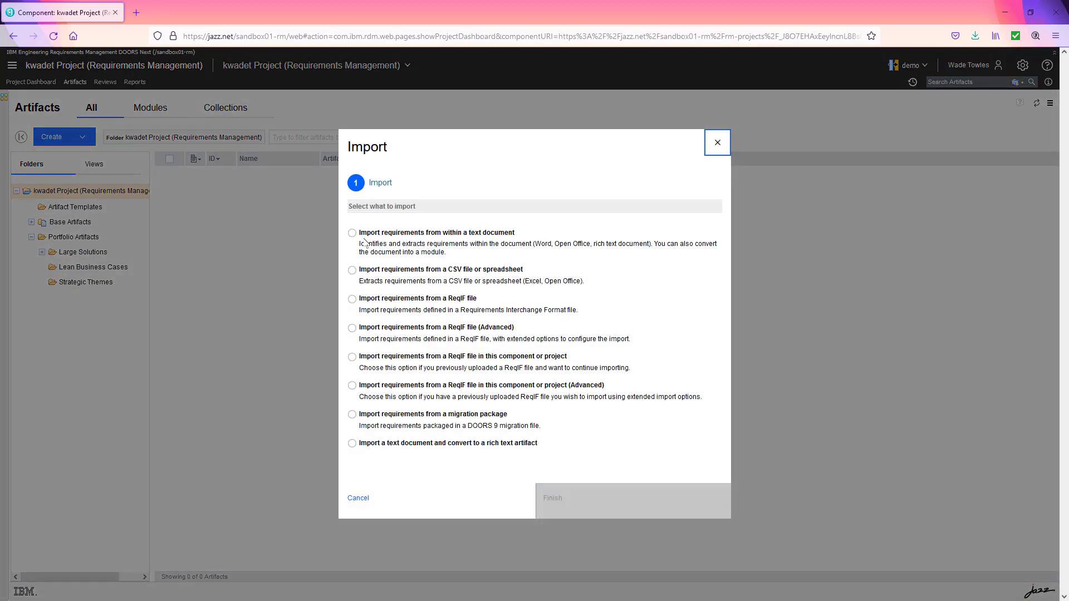
click(353, 270)
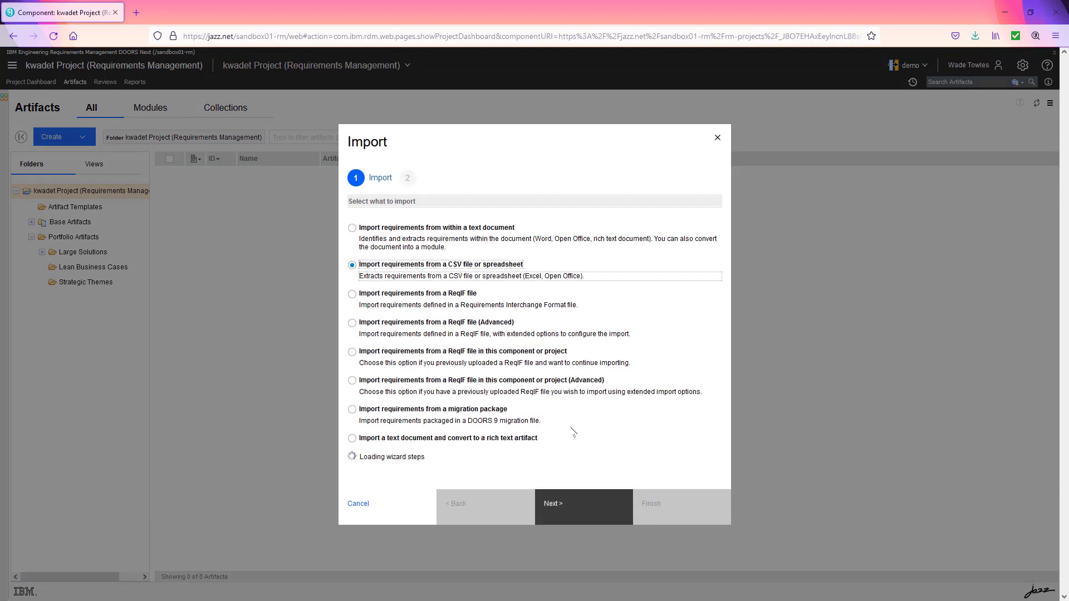
click(585, 503)
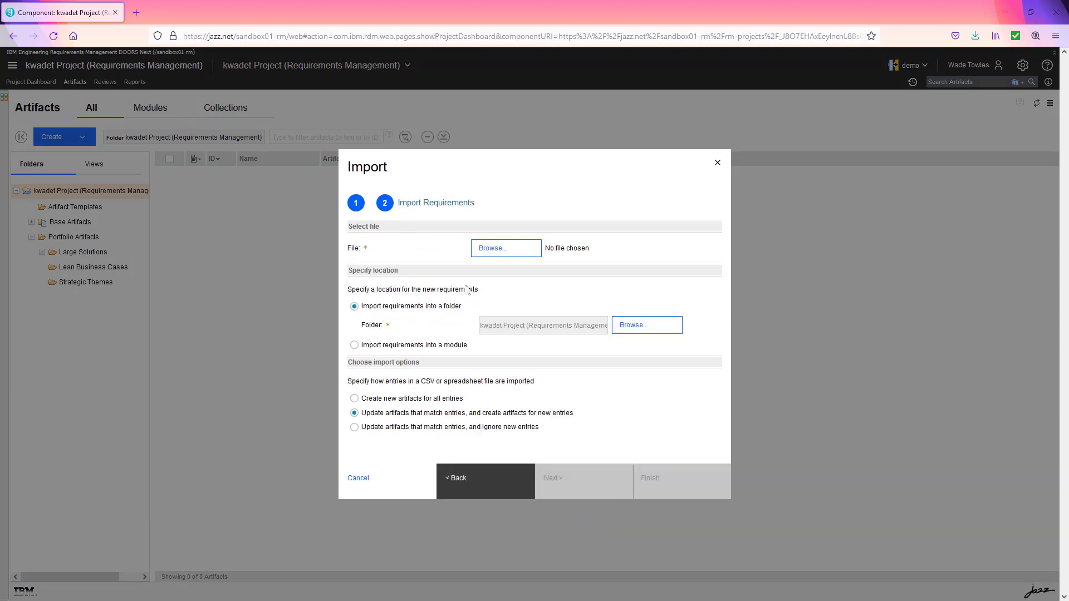
click(489, 249)
click(226, 93)
click(443, 411)
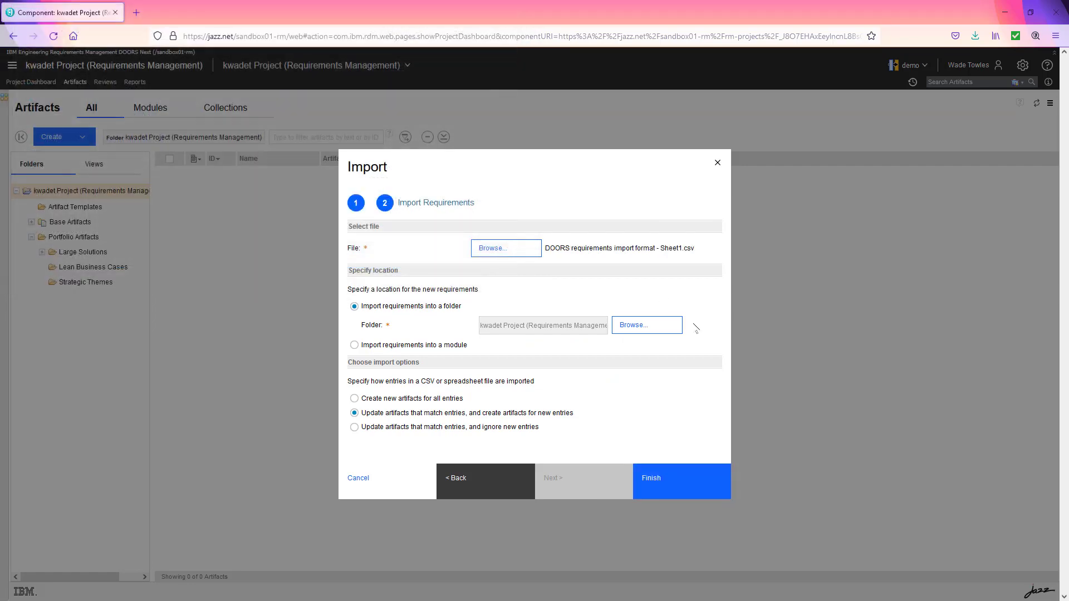
click(695, 490)
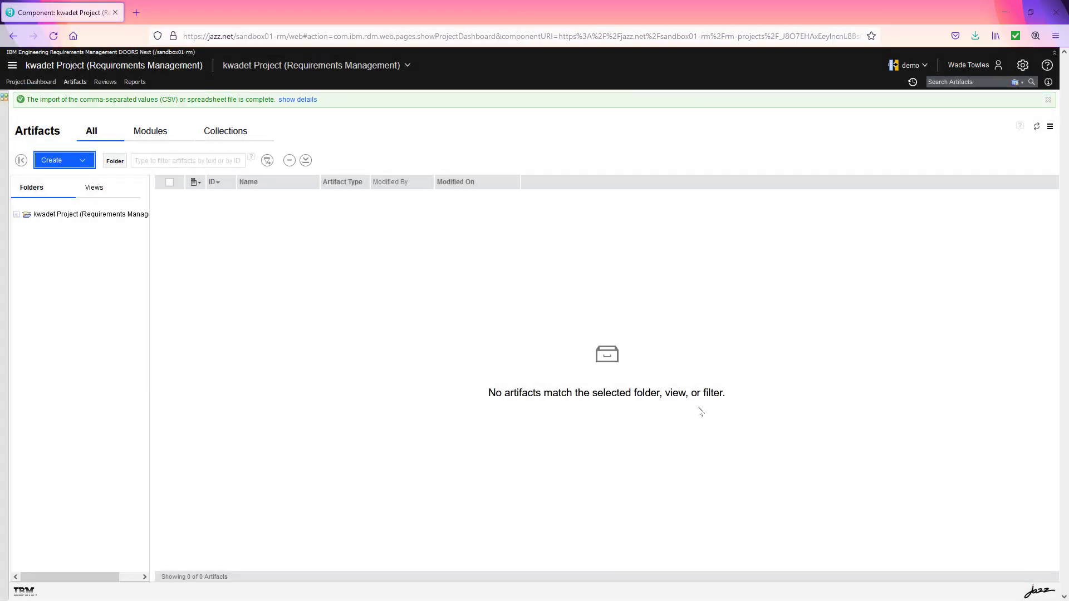
click(1037, 127)
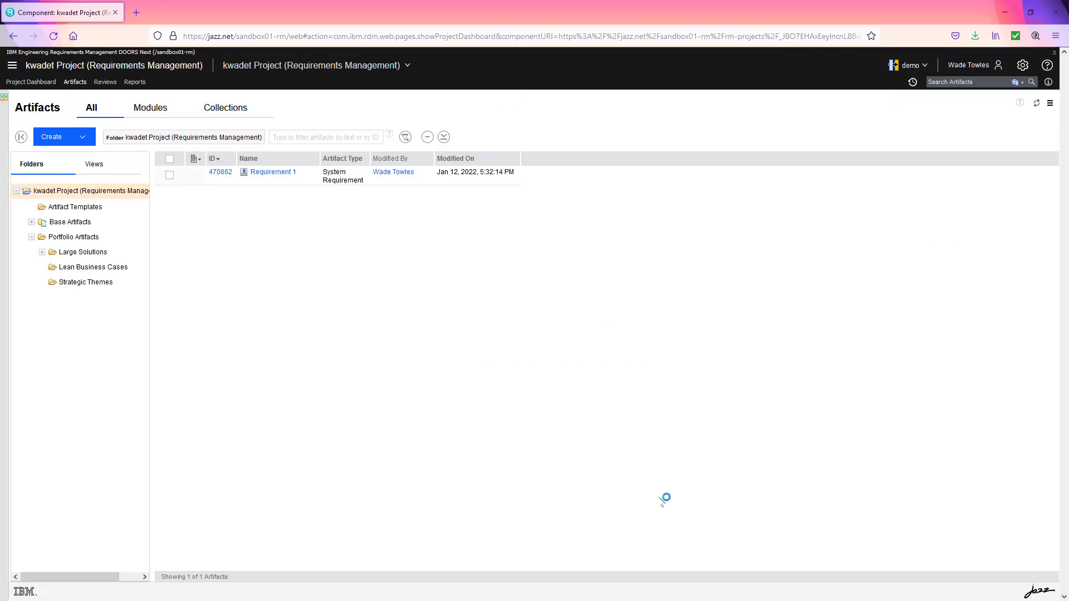
key(alt+Tab)
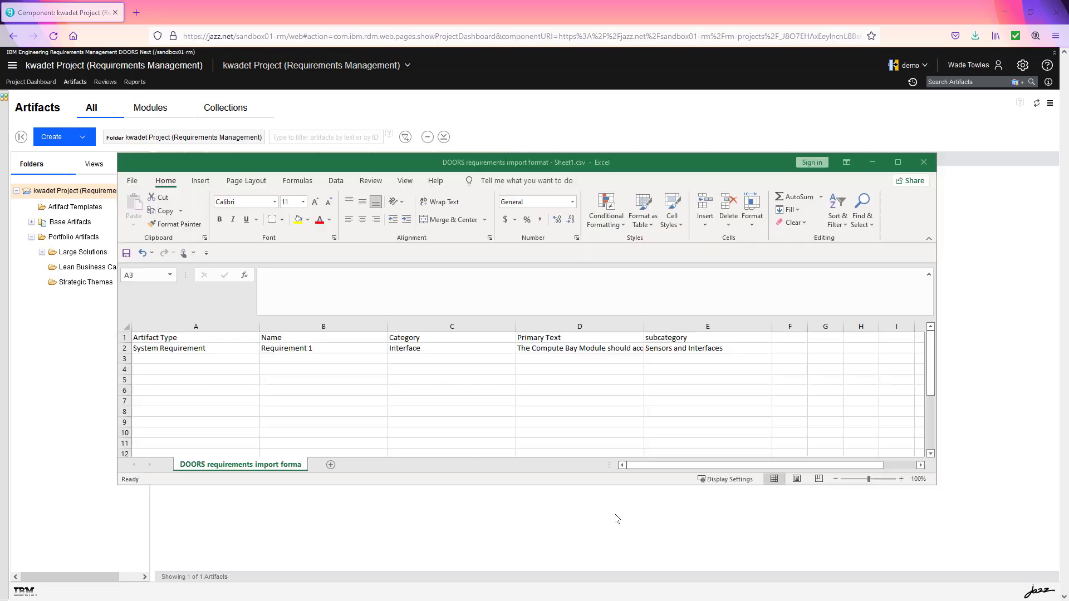
click(122, 349)
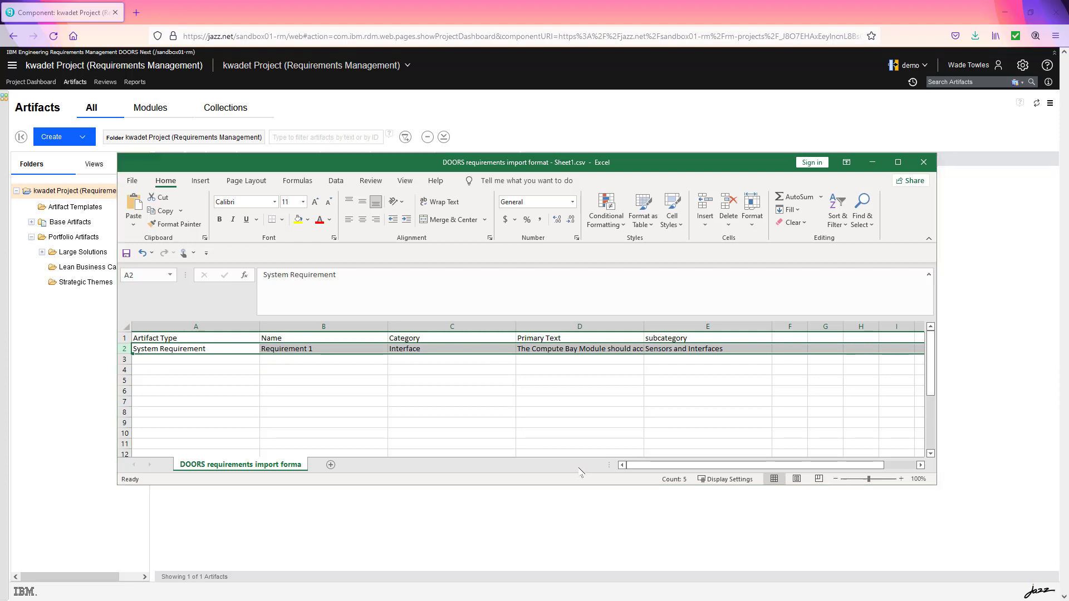
key(alt+Tab)
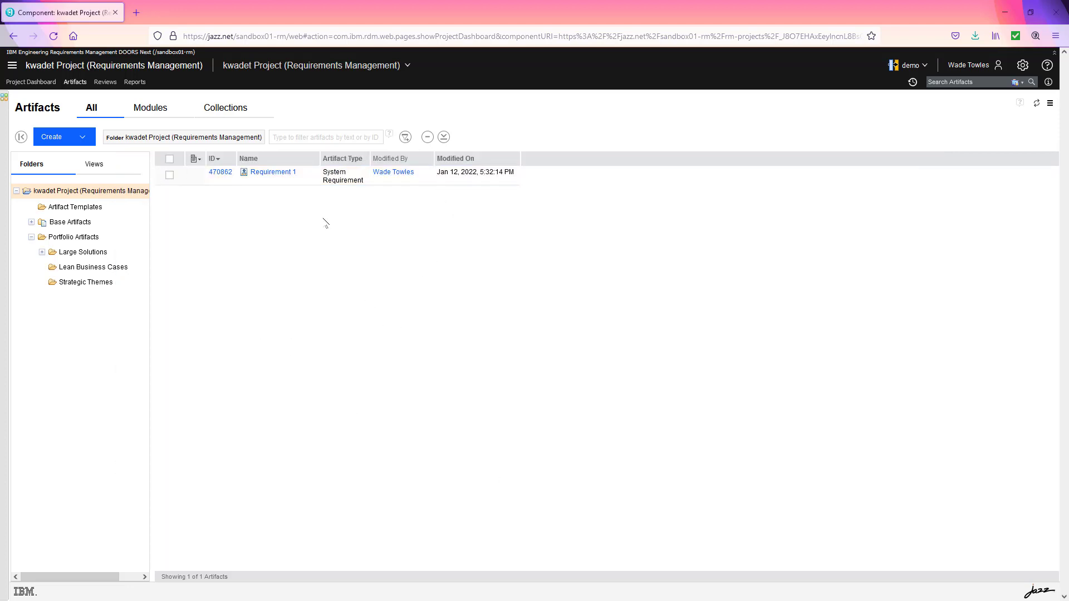
key(alt+Tab)
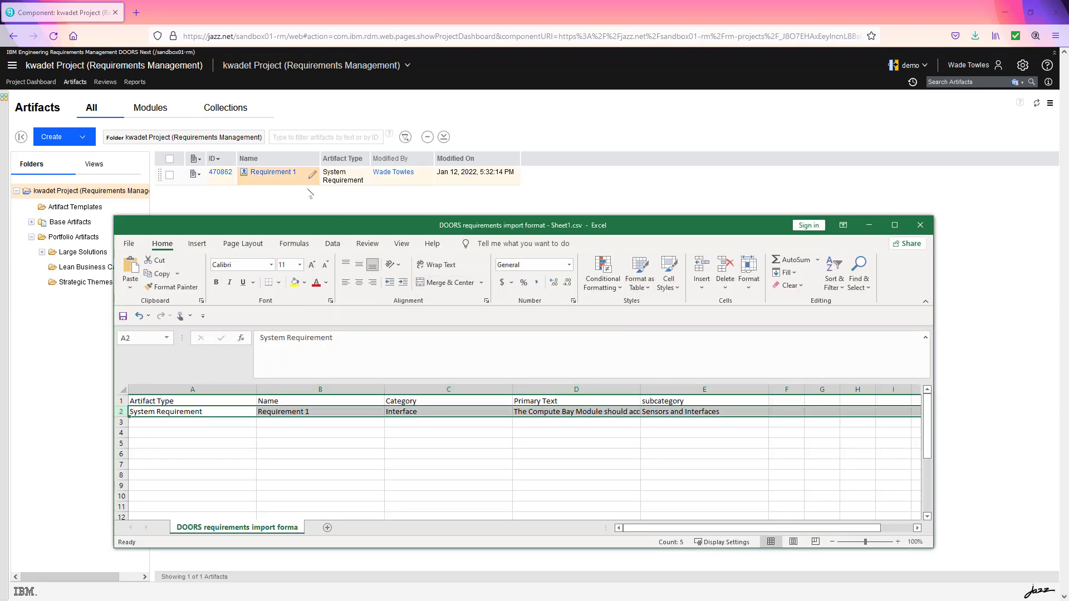
click(34, 302)
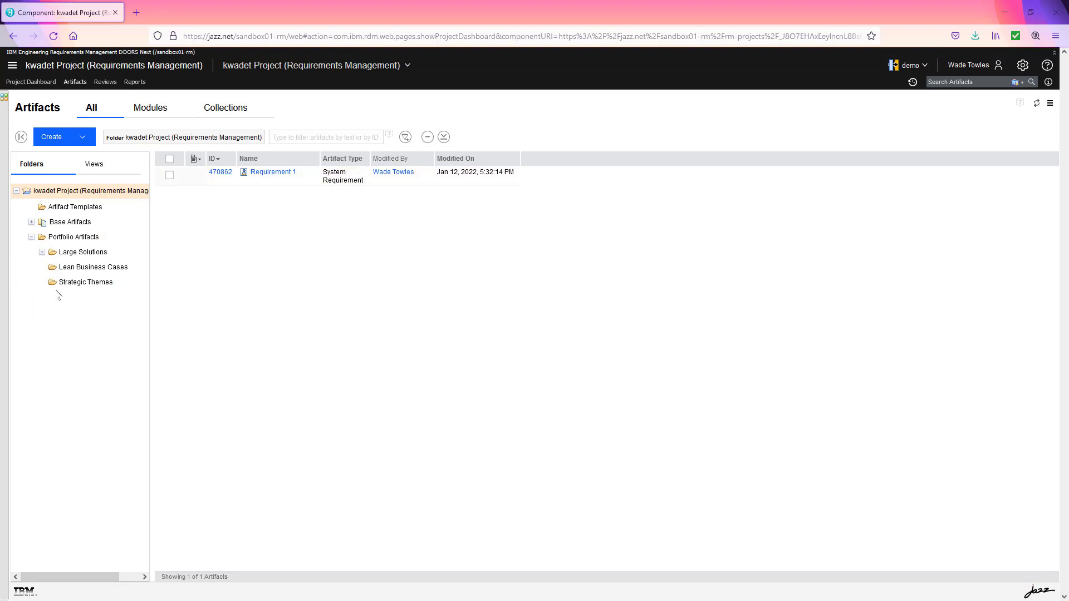
Step: Remove the Modified By and Modified On columns from the artifact table
click(95, 166)
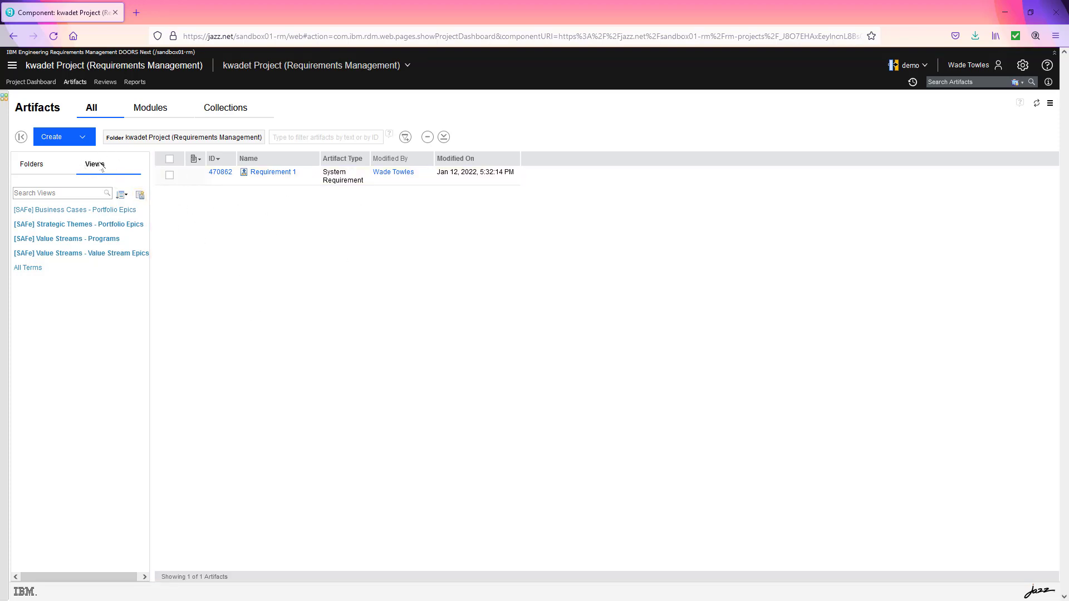
click(197, 160)
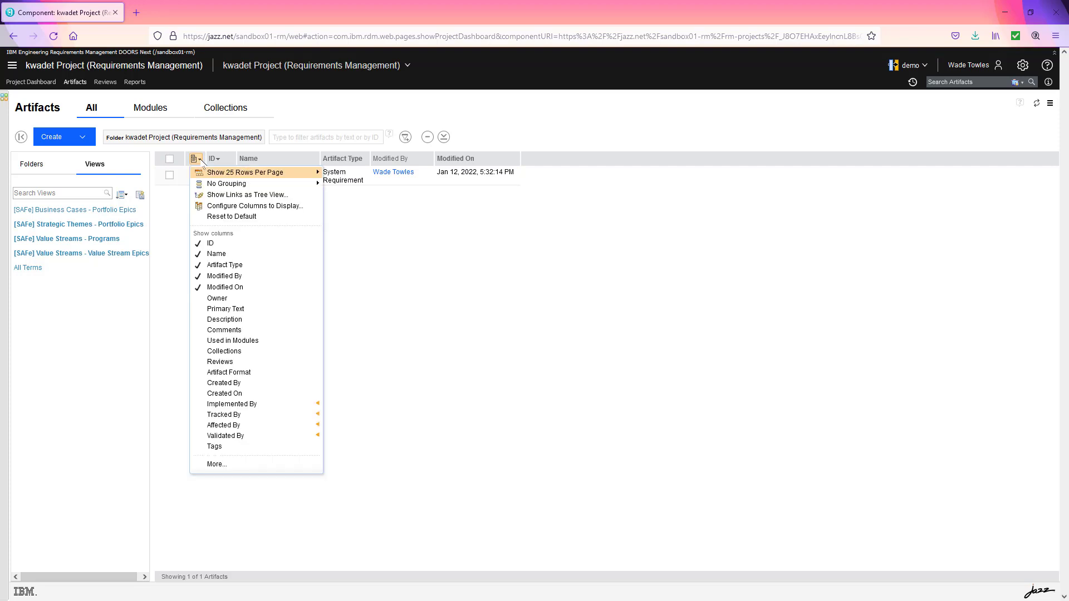
click(233, 208)
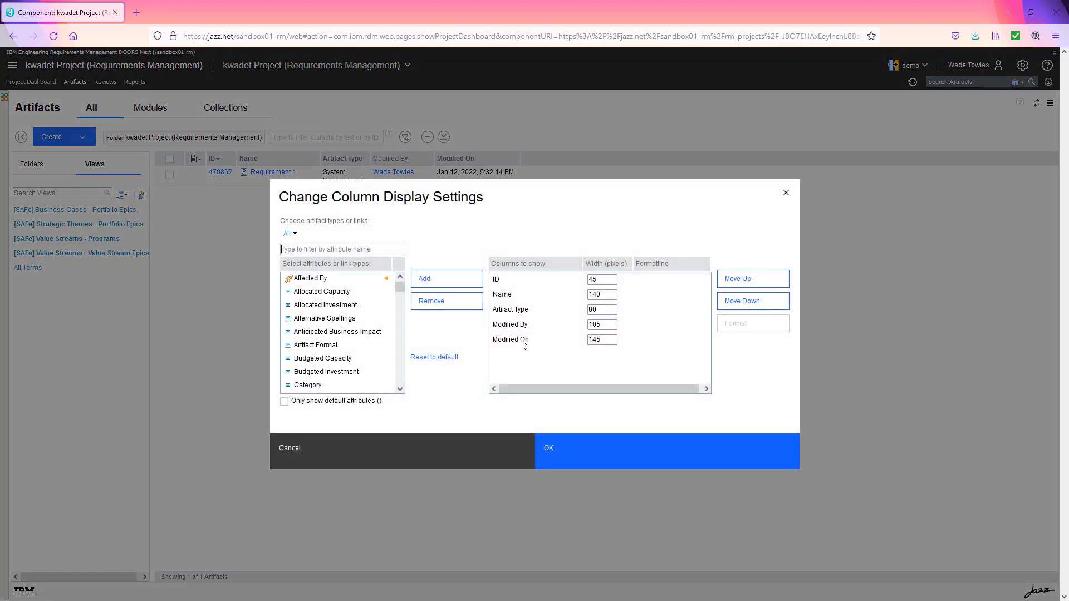
click(524, 328)
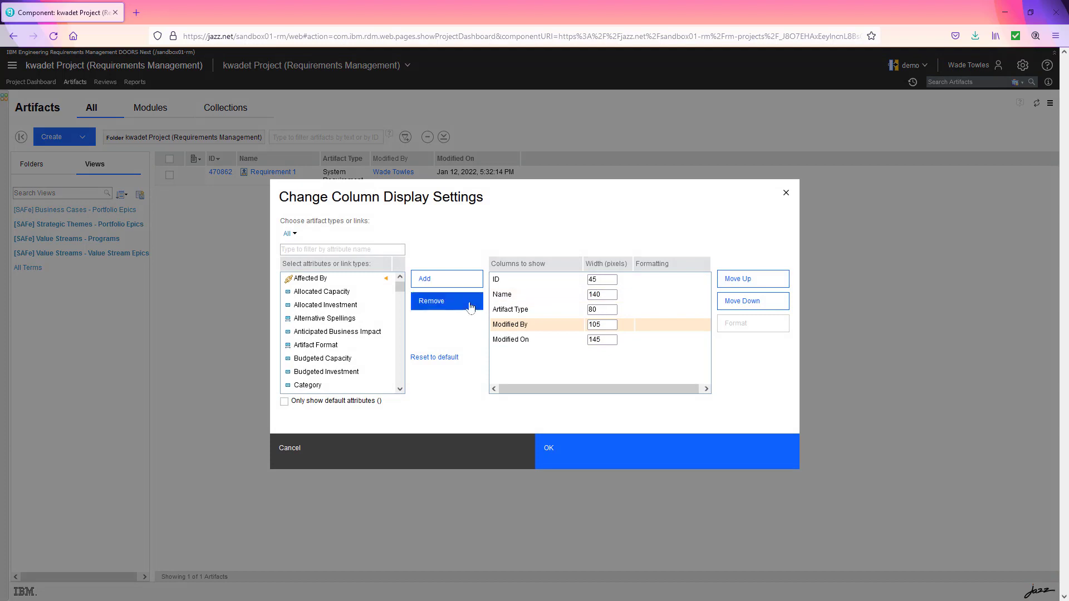
click(446, 301)
click(523, 323)
click(432, 301)
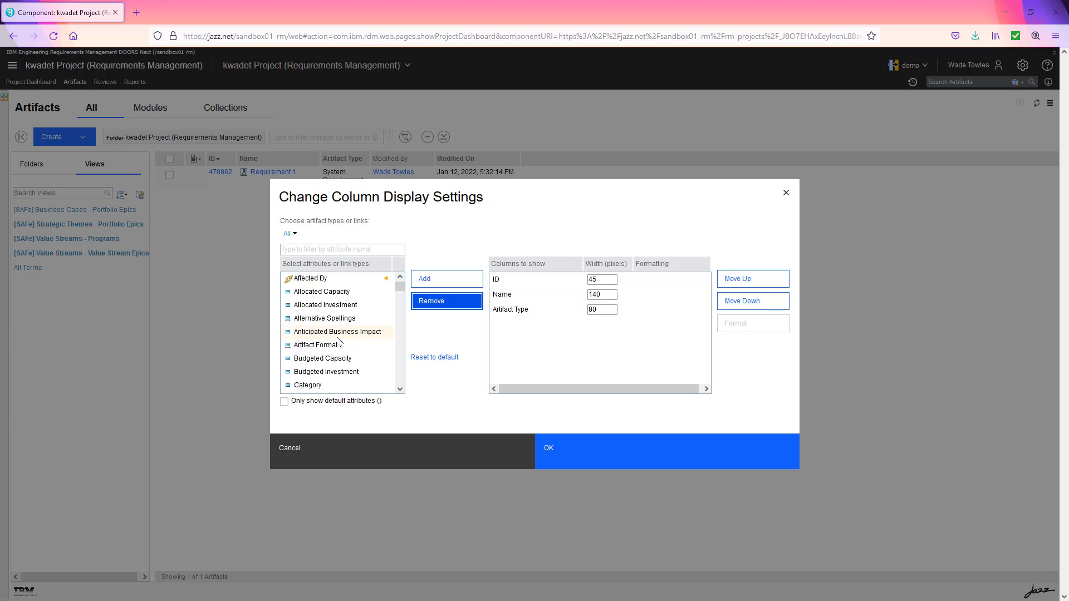
Step: Add Primary Text, Category and Subcategory as shown columns and apply the layout
scroll(341, 340, down, 3)
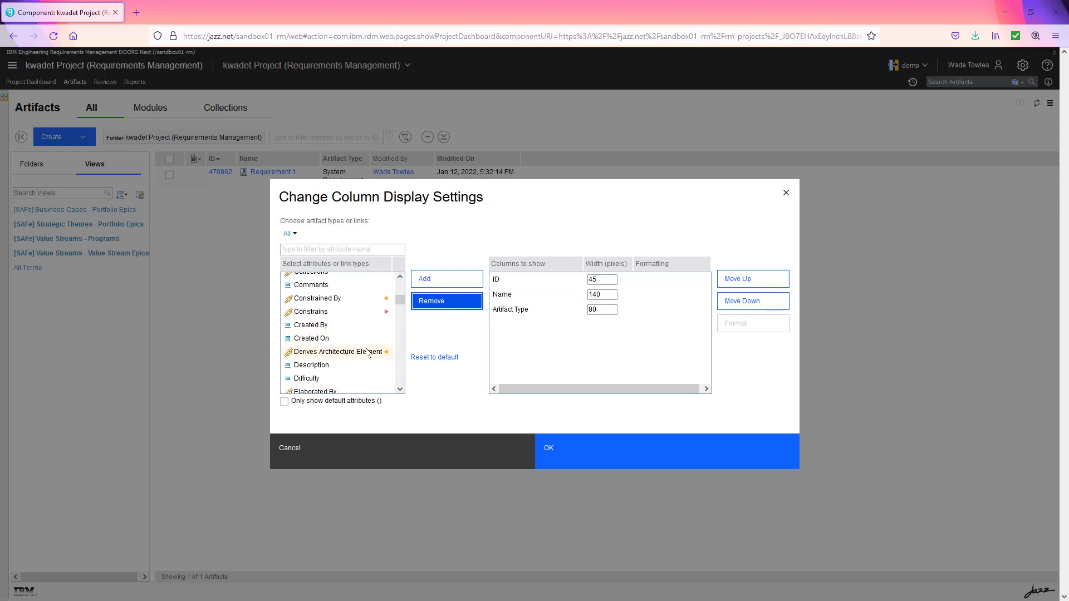
scroll(367, 352, down, 8)
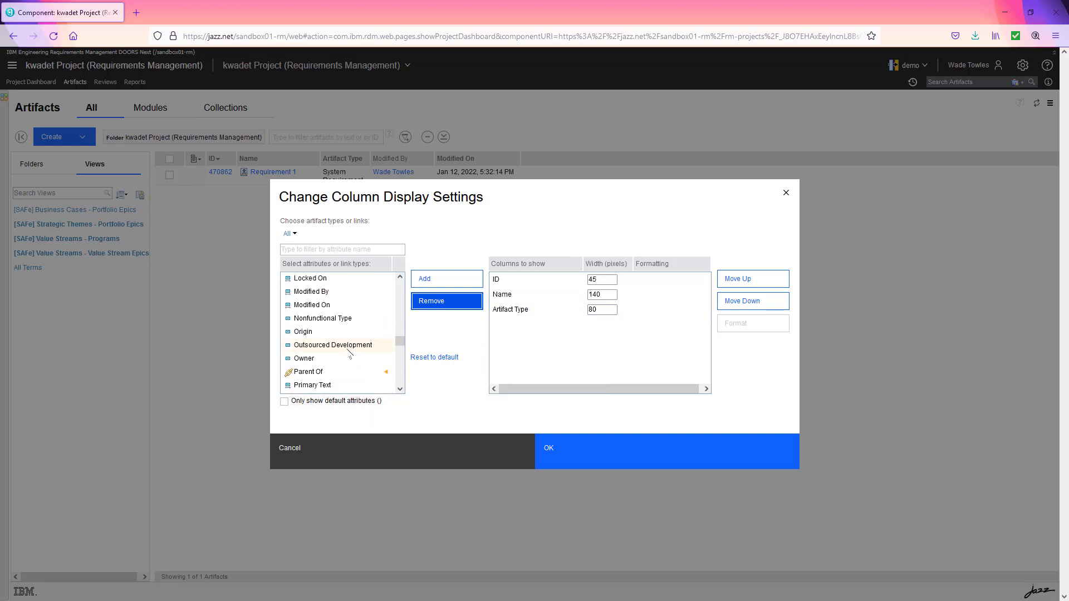
click(312, 385)
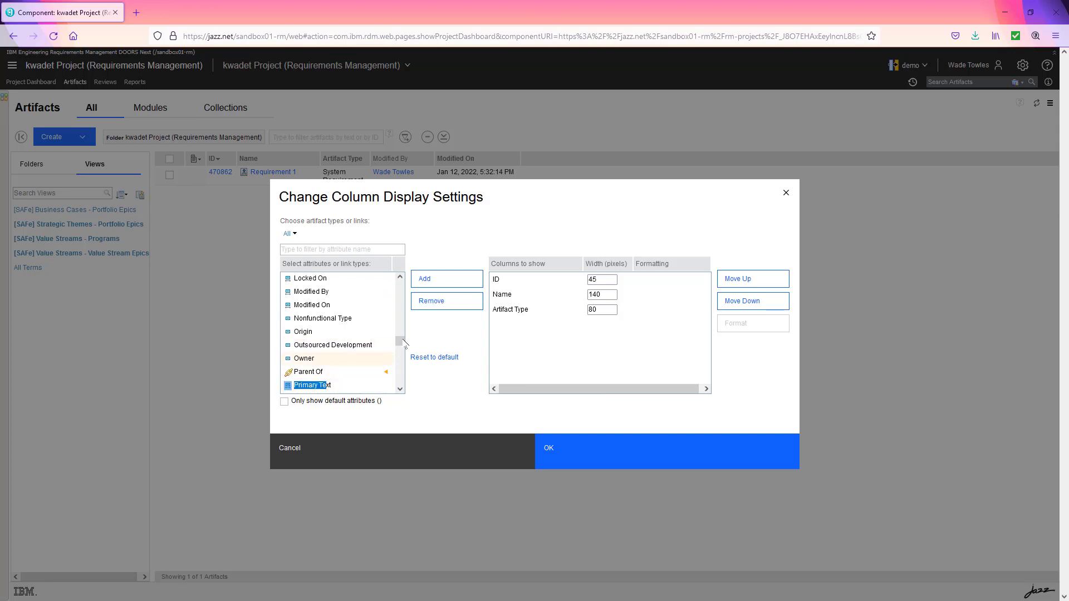
click(427, 281)
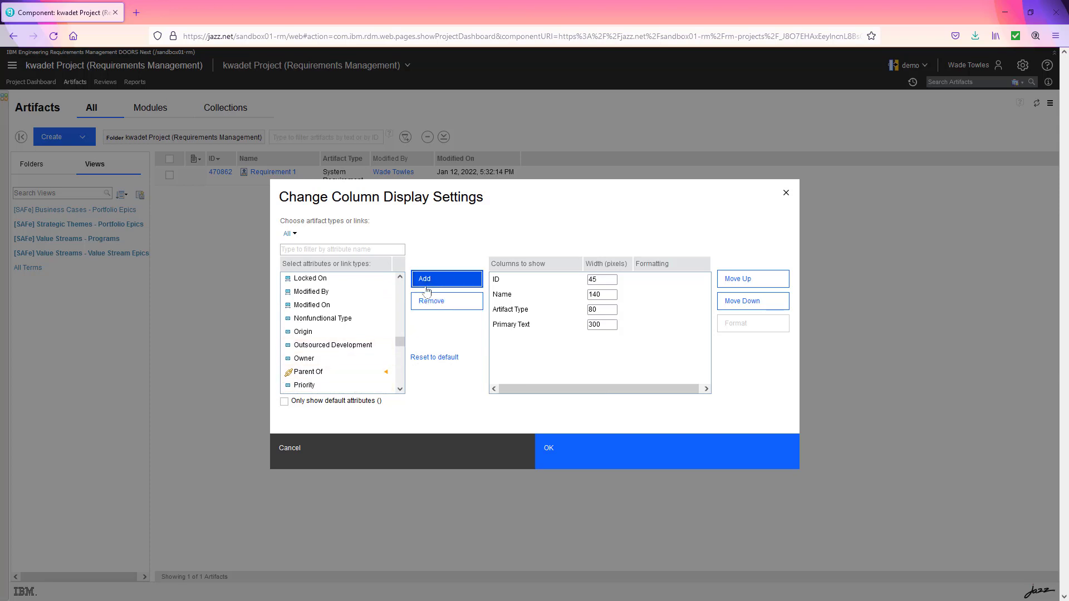
scroll(354, 317, up, 10)
click(331, 339)
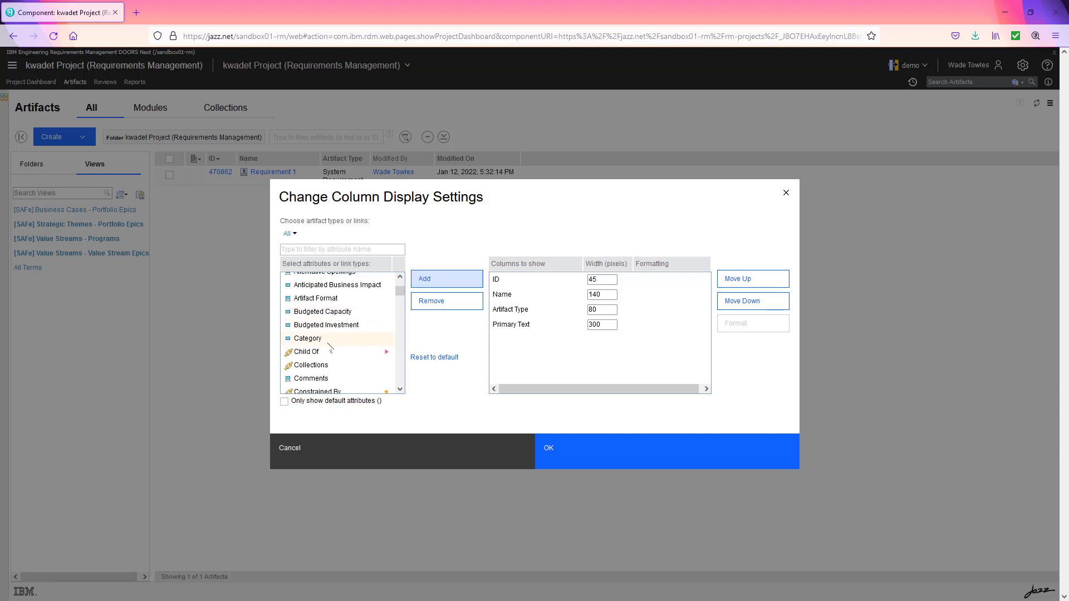
click(445, 279)
scroll(348, 317, down, 15)
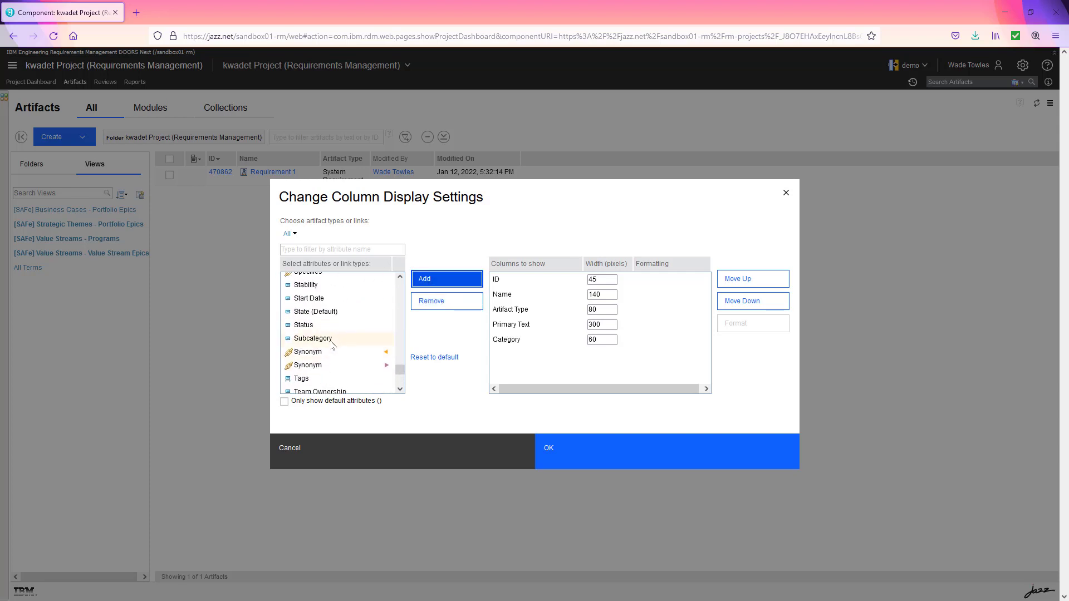
click(332, 339)
click(429, 281)
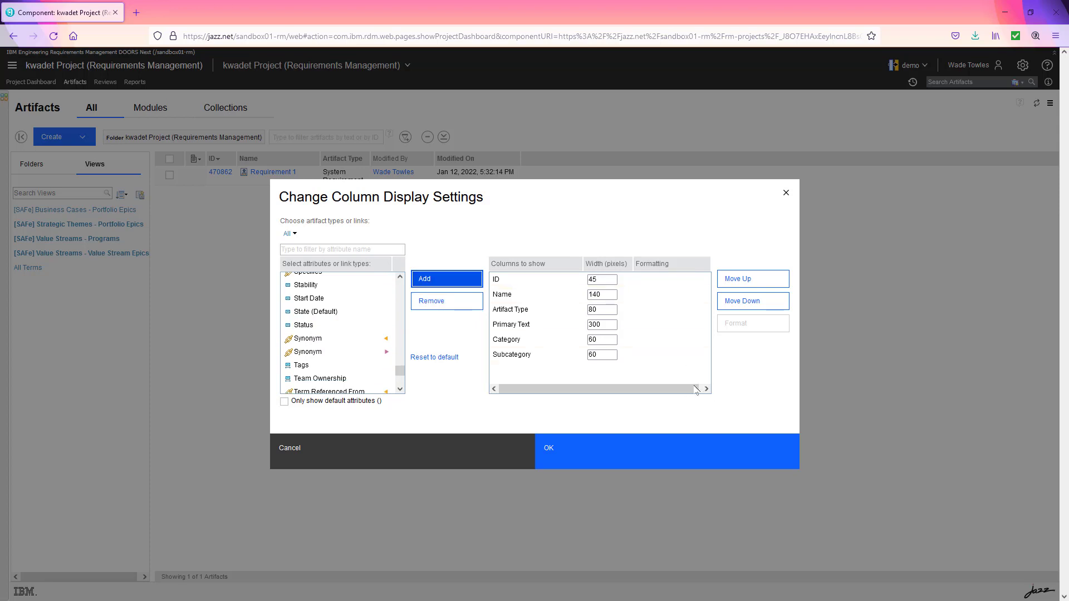
click(576, 453)
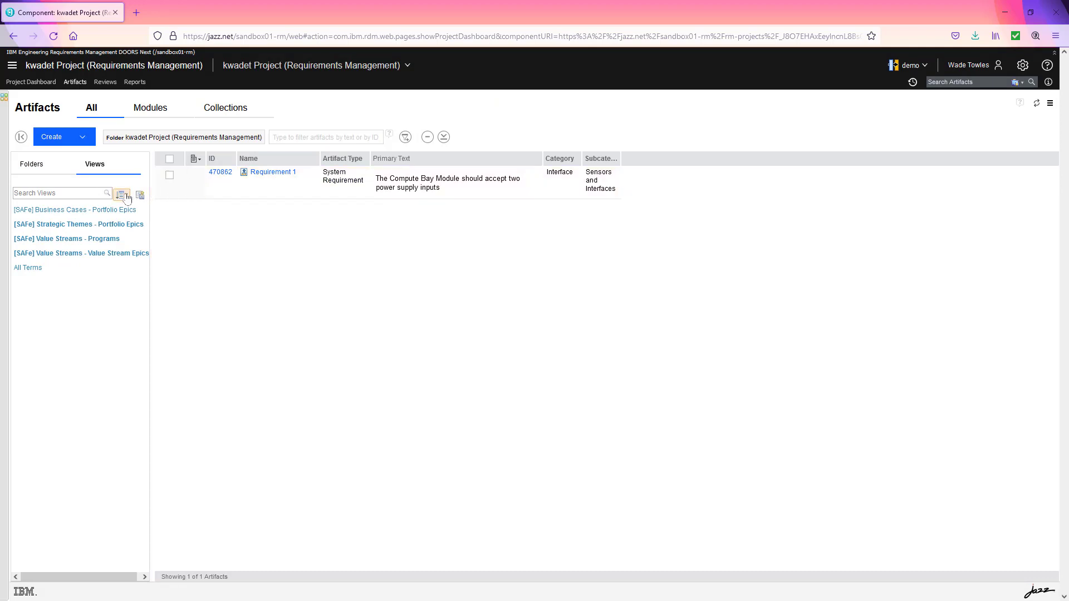
Step: Save the layout as 'Import View', shared with the project and marked as a preferred view
click(139, 194)
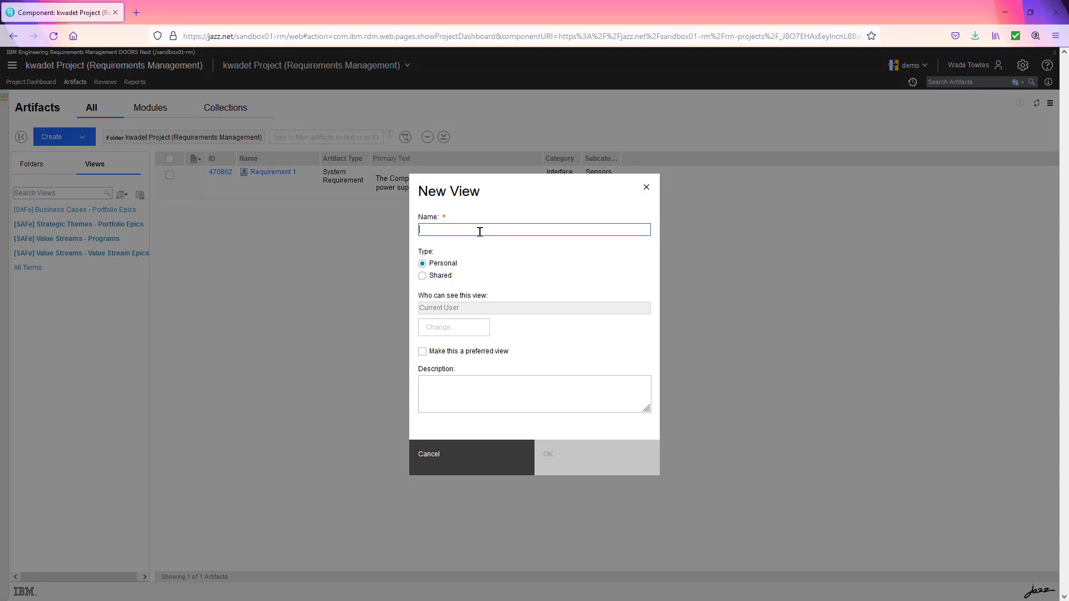
text(Import View)
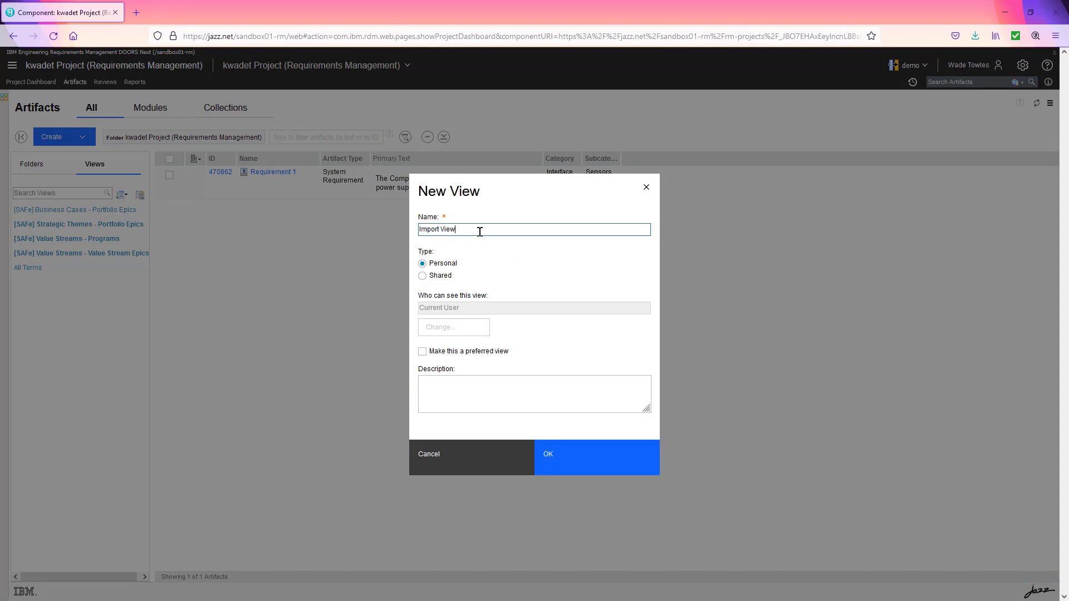
click(424, 276)
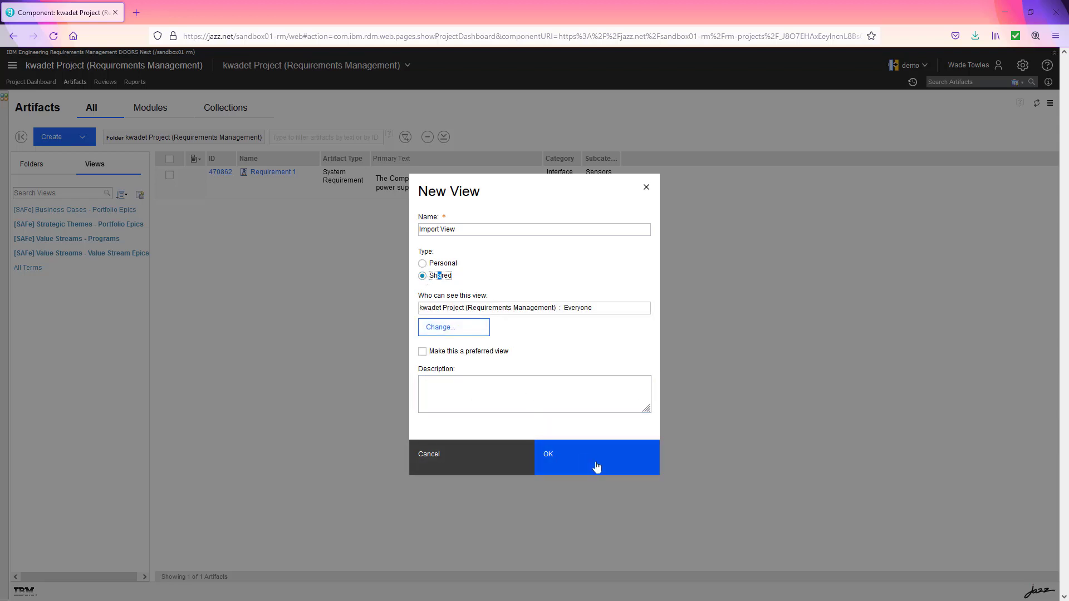
click(423, 353)
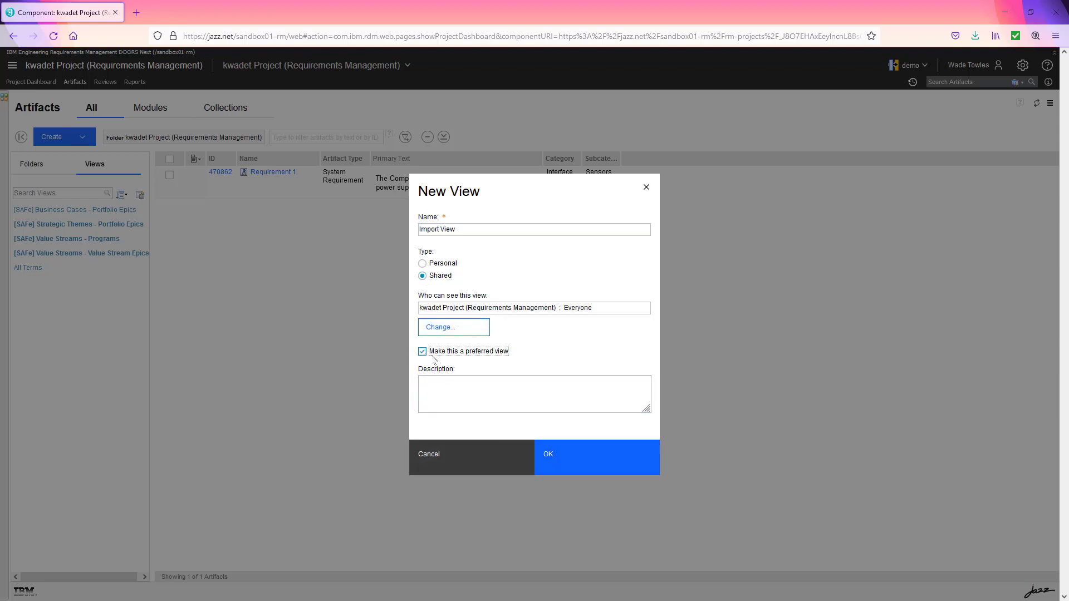
click(586, 457)
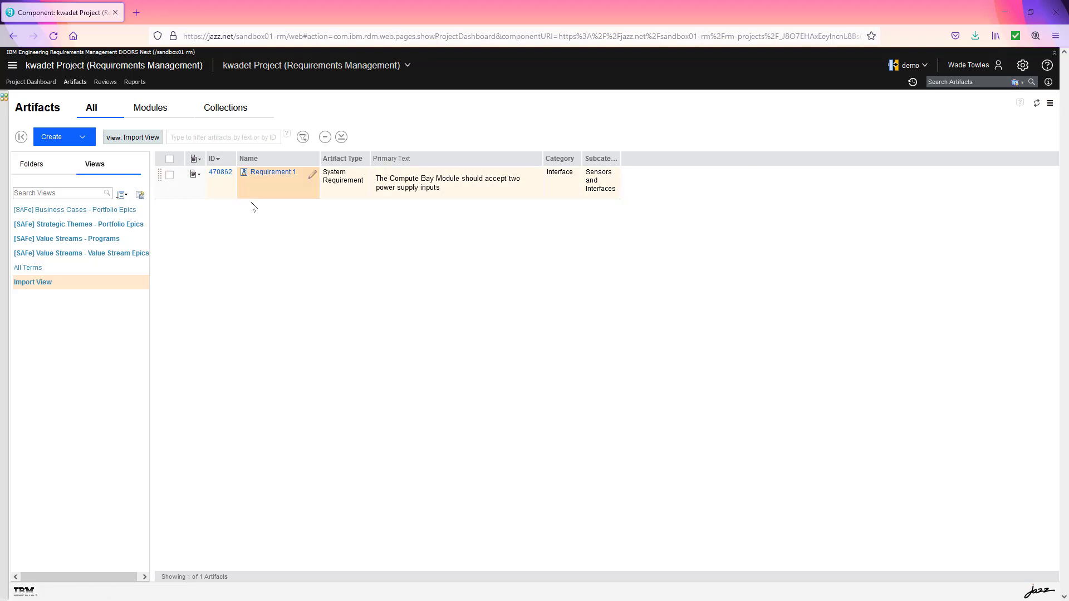
Step: Add the Owner column to the artifact table
click(196, 160)
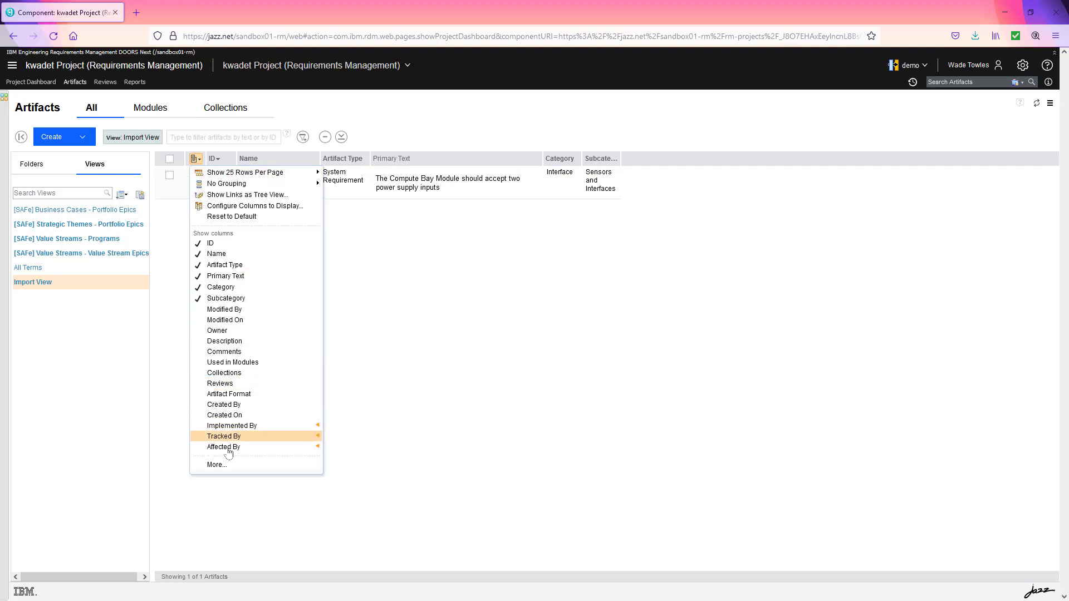
click(234, 206)
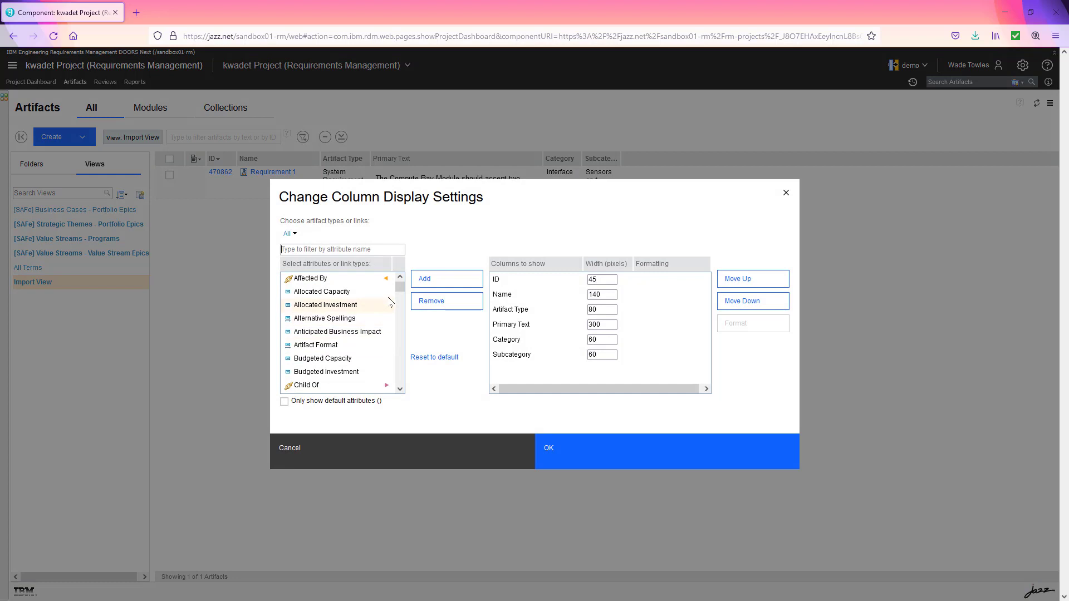
drag(399, 287, 401, 344)
click(303, 325)
click(444, 278)
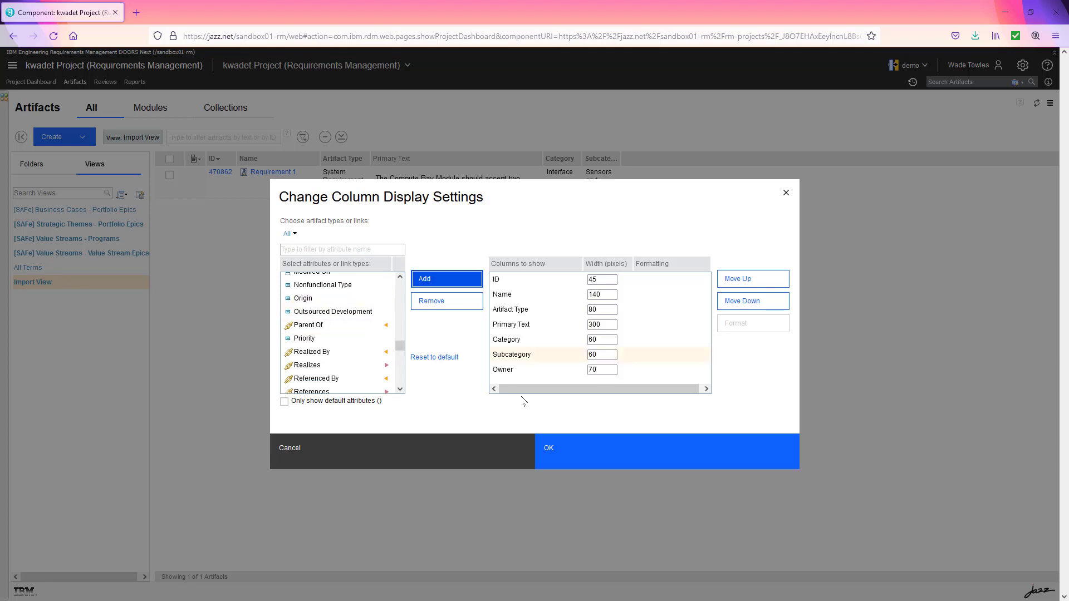
click(592, 449)
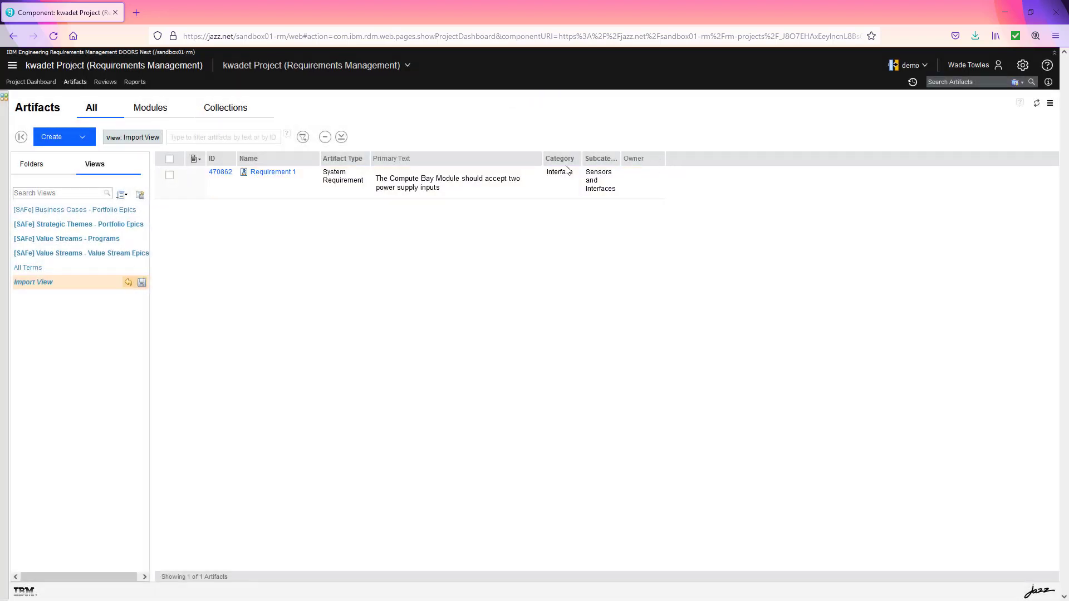
Step: Save the column change to the existing Import View instead of creating a new view
click(140, 195)
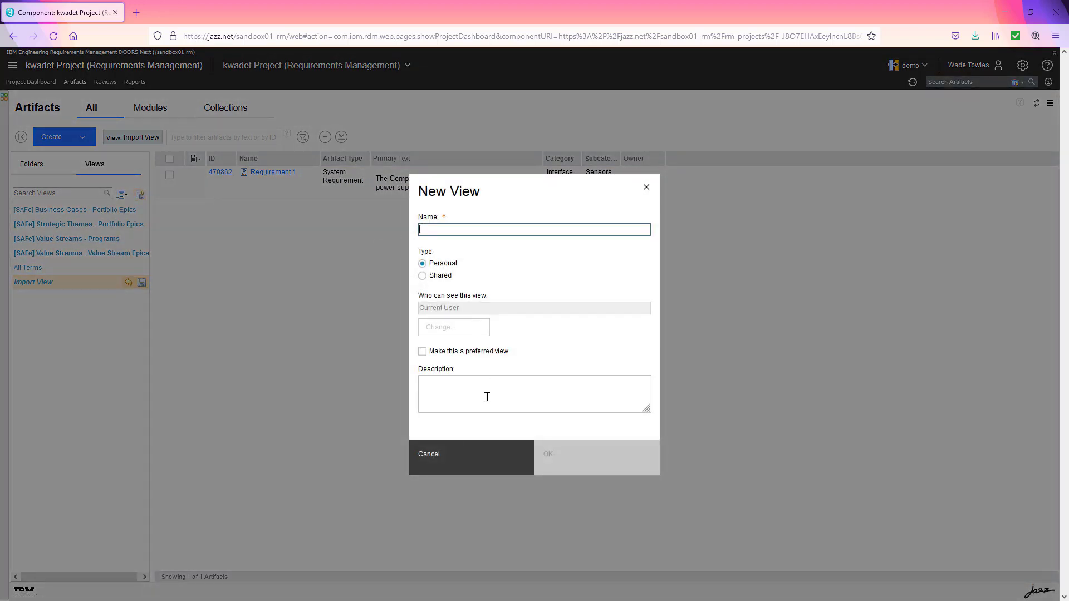
click(474, 471)
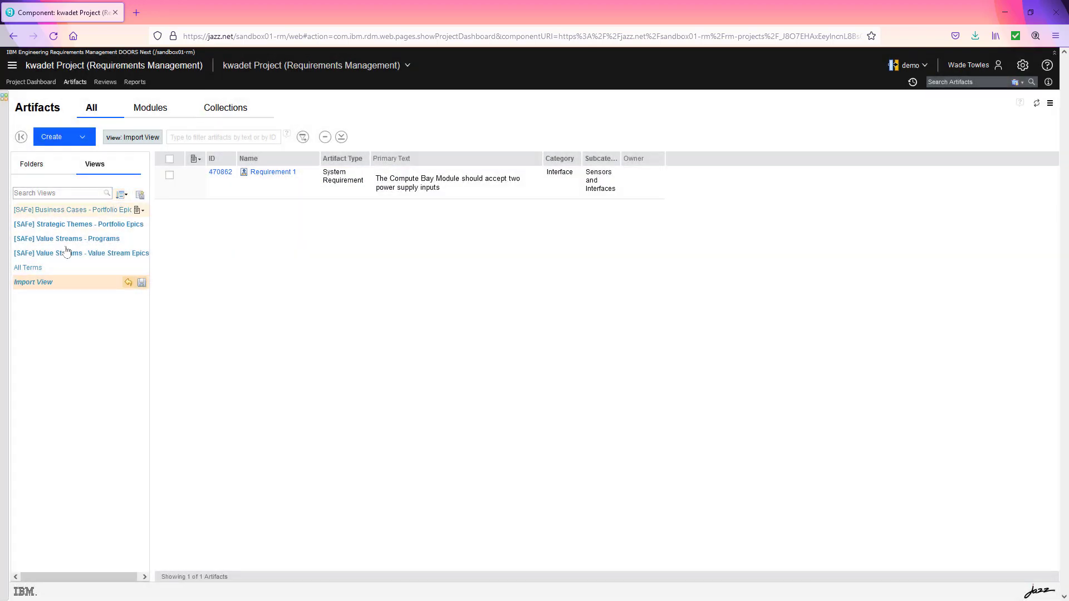
click(142, 283)
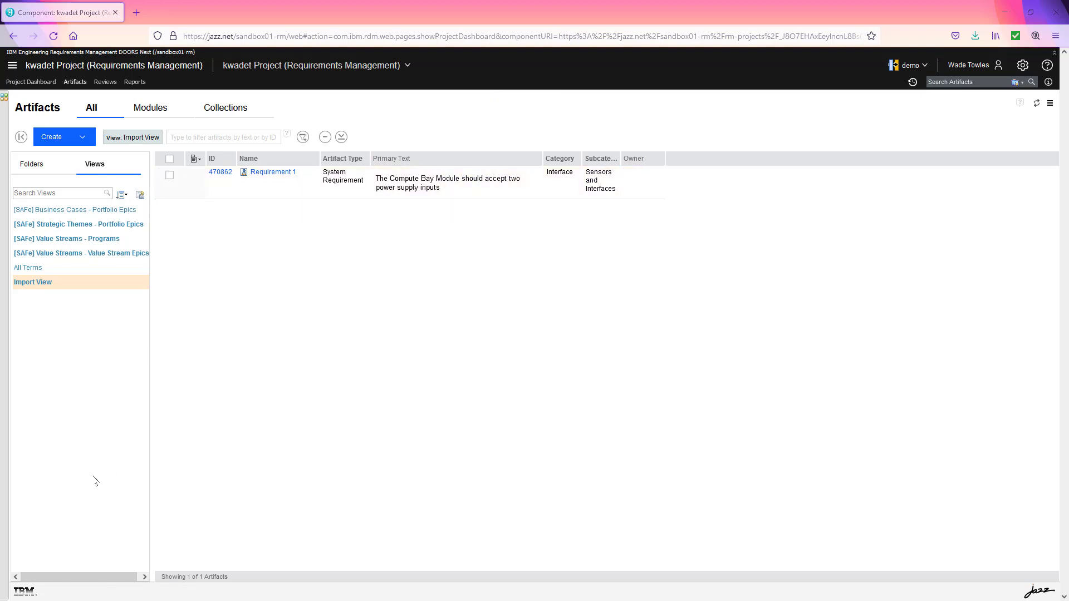
Step: Check the Requirement 1 row in the import-format sheet, then tick Requirement 1 in DOORS Next
key(alt+Tab)
click(121, 412)
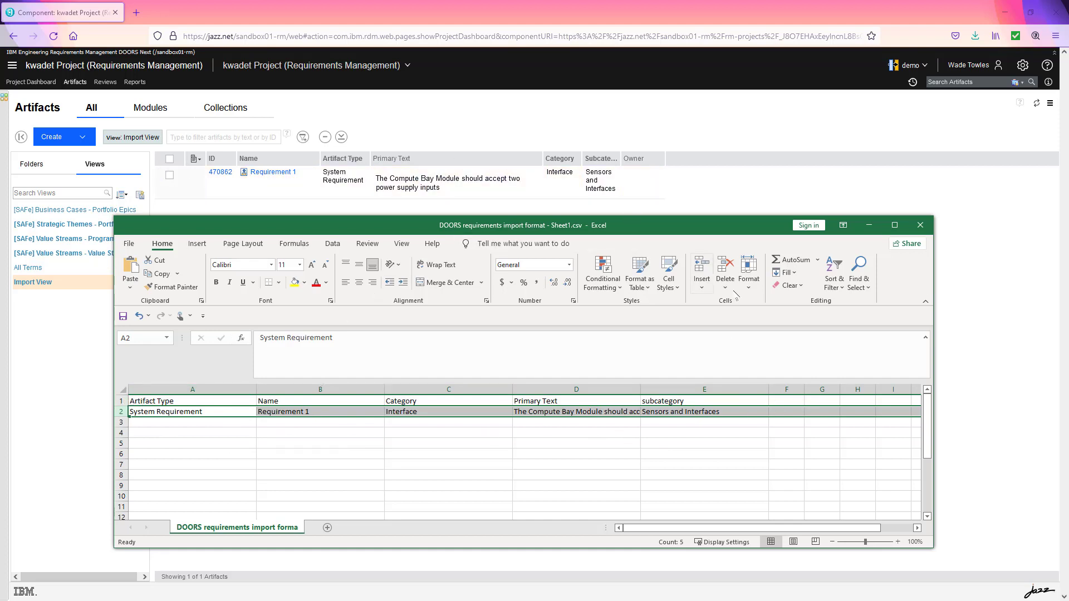
click(870, 225)
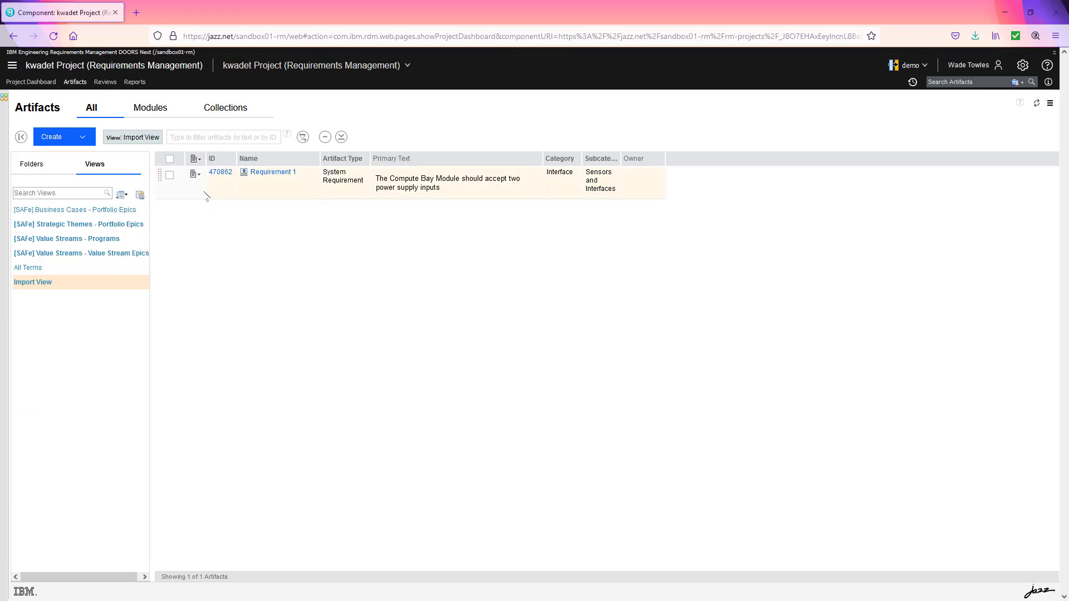
click(169, 161)
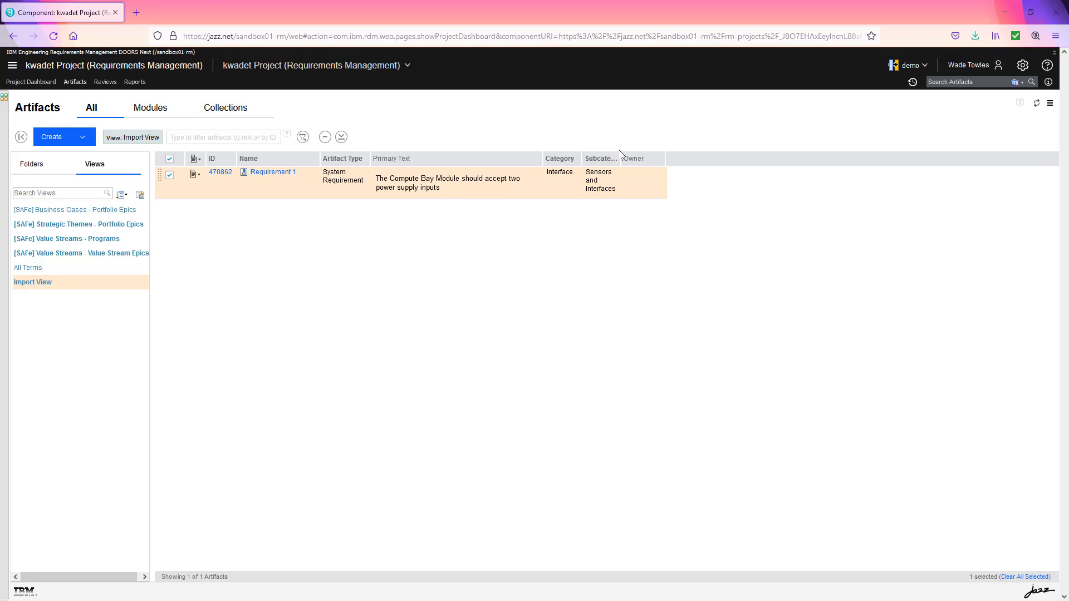
Step: Export Requirement 1 with Export Artifact and bring the resulting export.csv forward in Excel
click(199, 175)
click(242, 379)
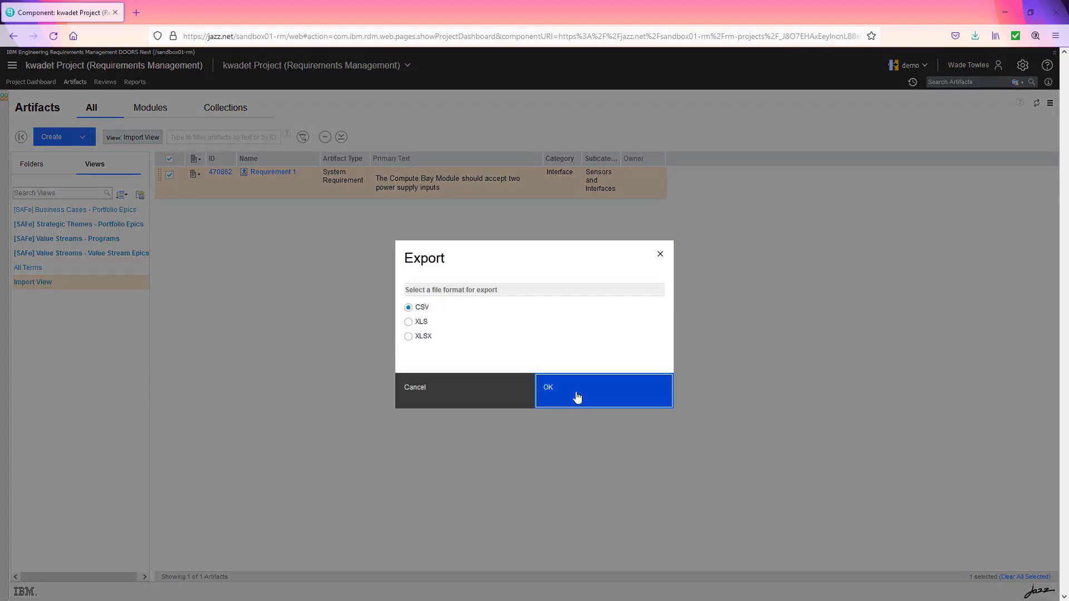
click(575, 396)
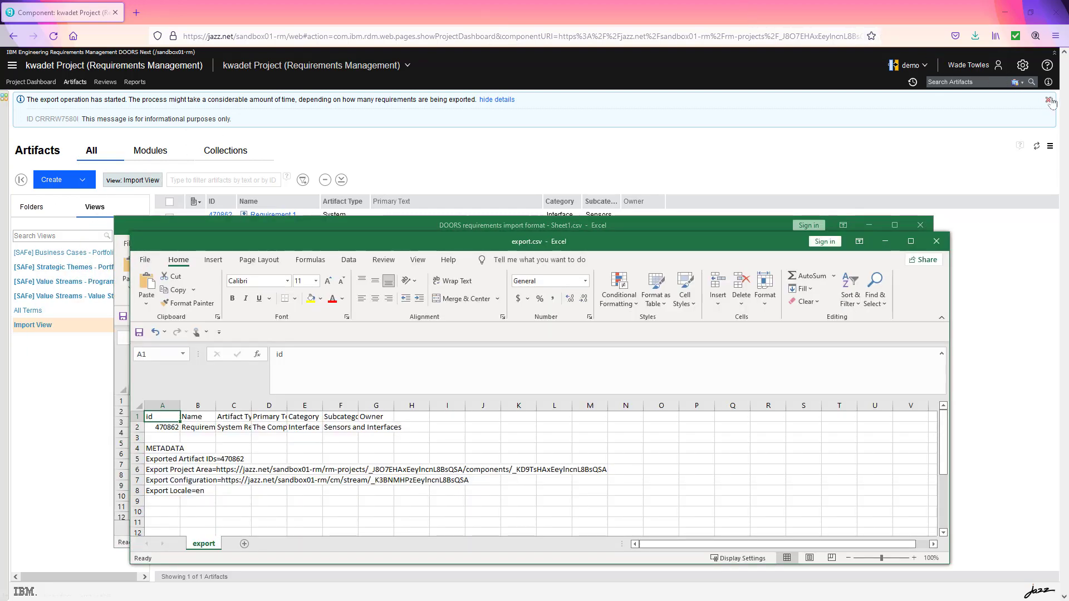
click(1048, 100)
click(1048, 100)
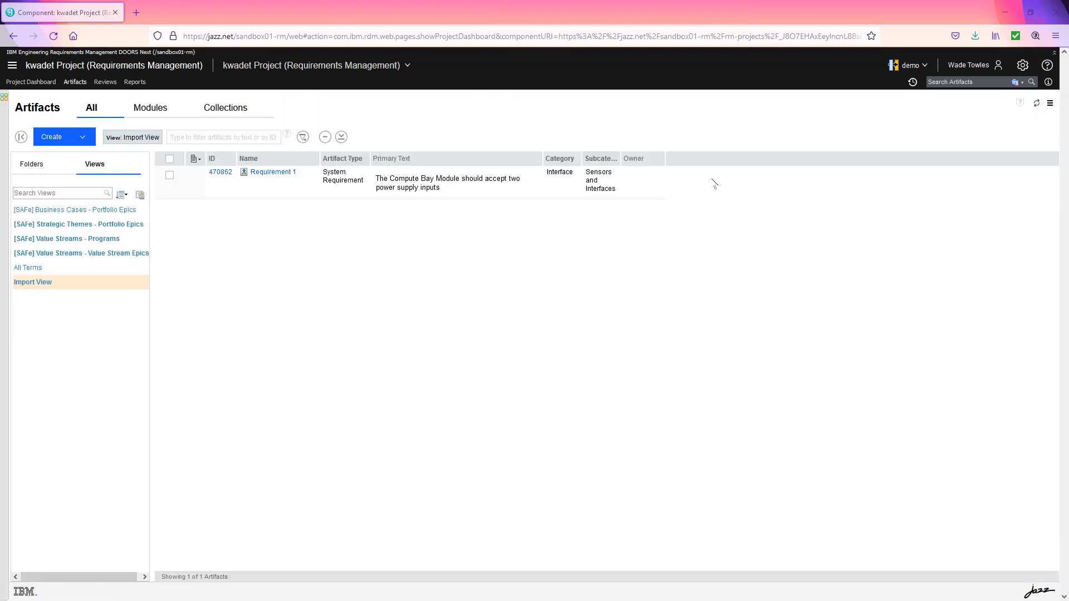
key(alt+Tab)
drag(460, 237, 548, 115)
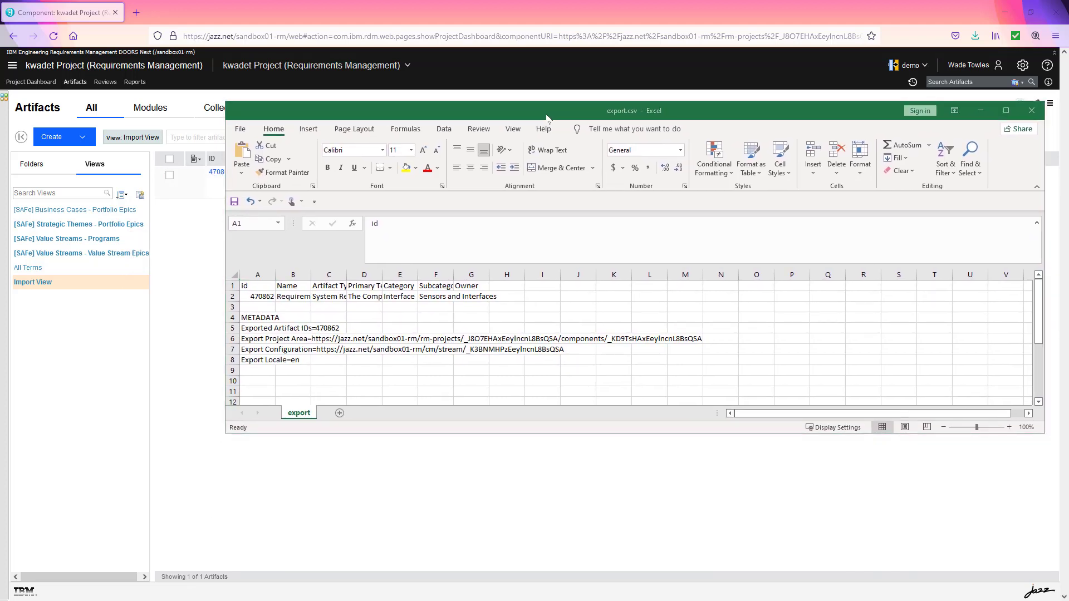
Step: Delete the METADATA rows A4:B8 from export.csv
key(alt+Tab)
drag(509, 228, 424, 317)
drag(467, 103, 476, 74)
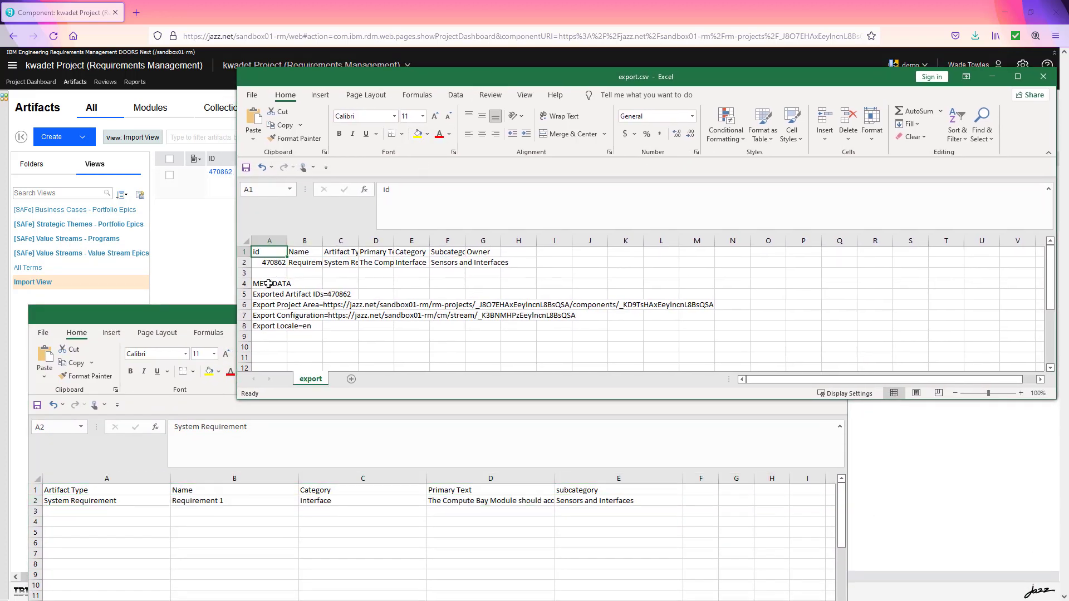
drag(271, 285, 321, 327)
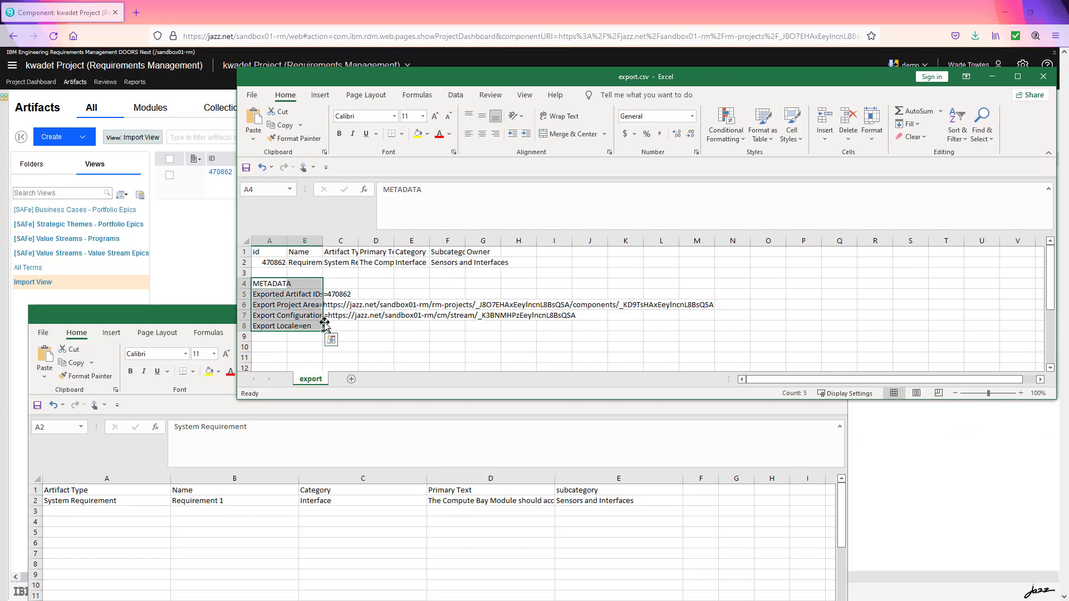
key(Delete)
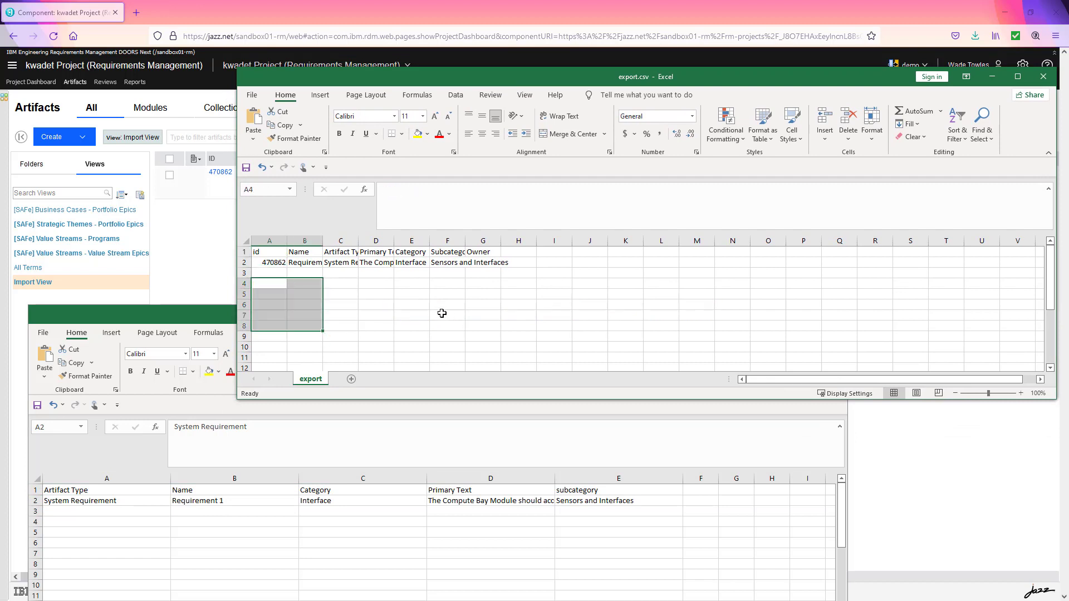
Step: Autofit columns A through G and widen column G for the Owner entries
click(275, 243)
drag(274, 242, 538, 241)
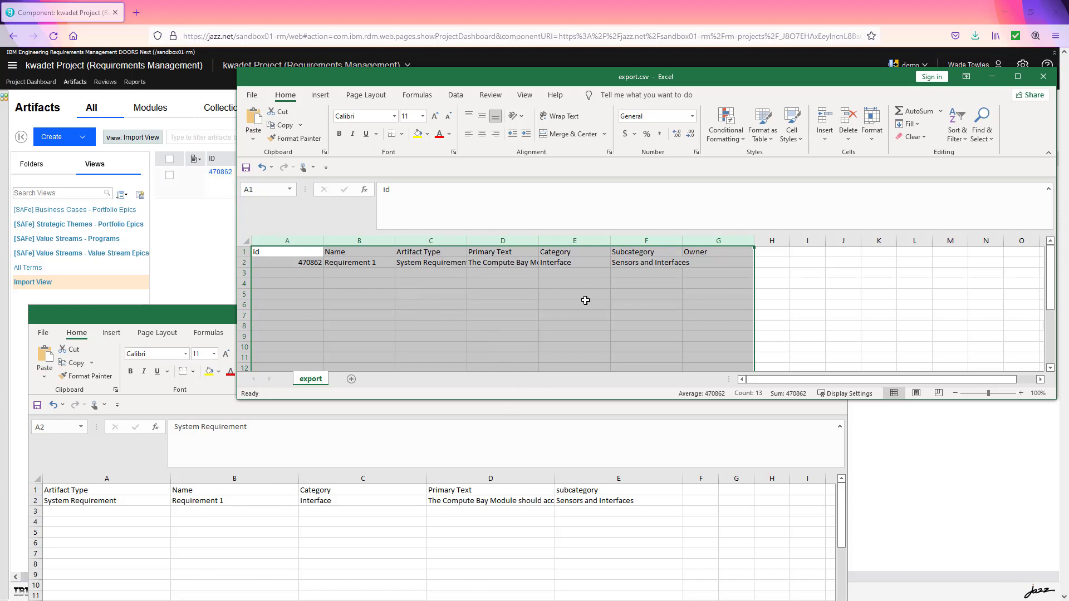
click(721, 252)
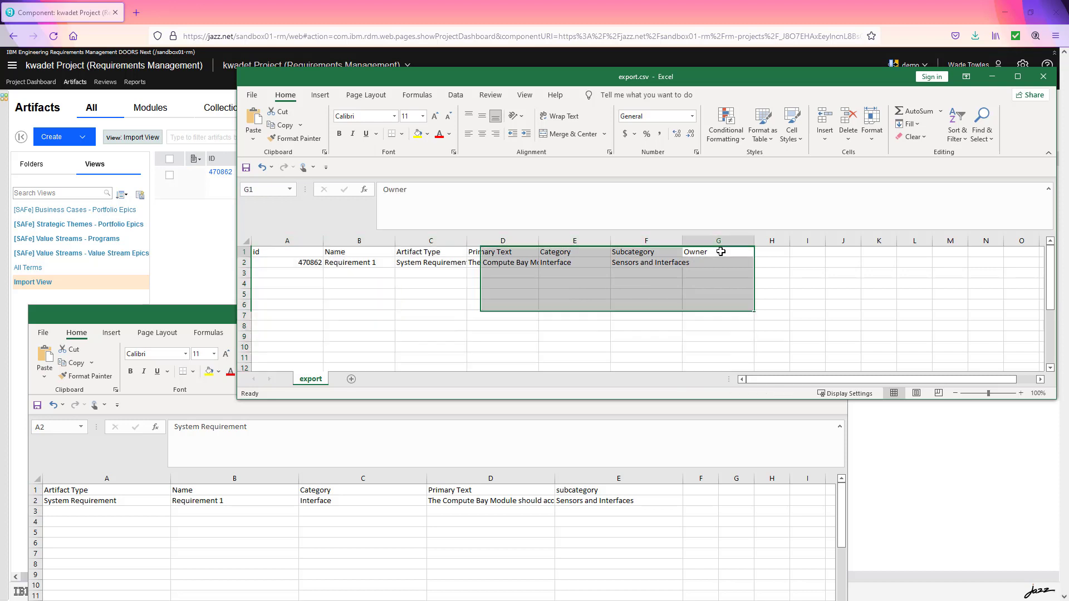
drag(682, 240, 698, 246)
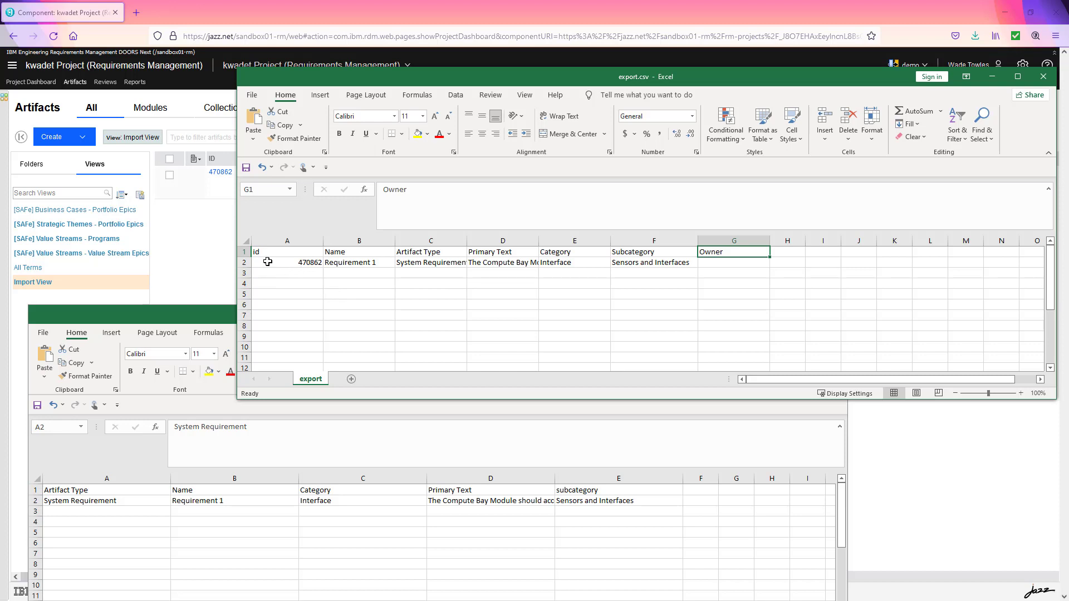
Step: Save and close the import-format sheet, keeping CSV format
click(294, 559)
click(36, 501)
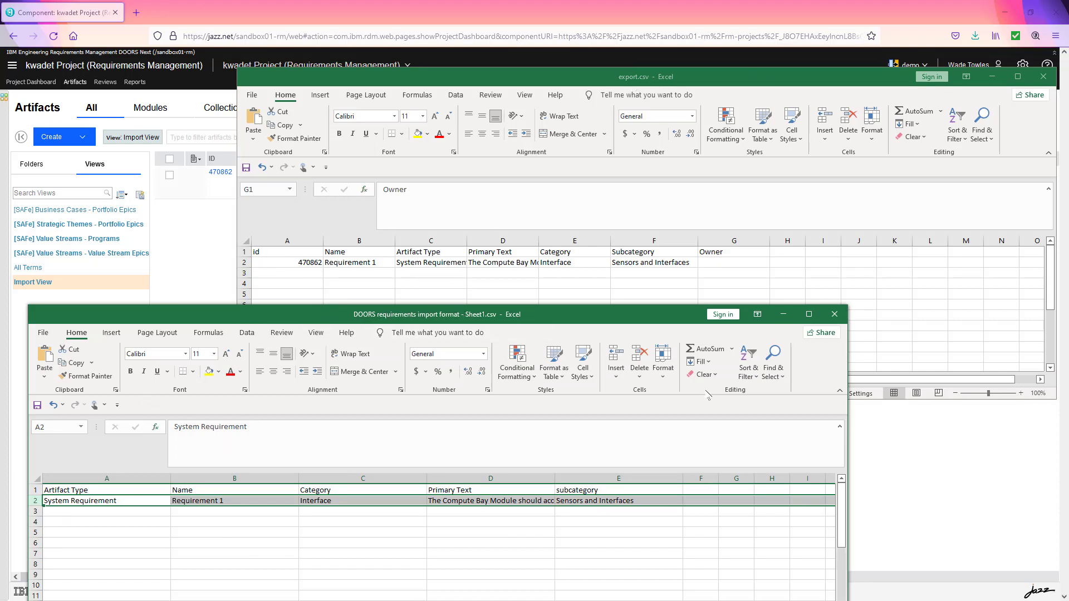
click(835, 314)
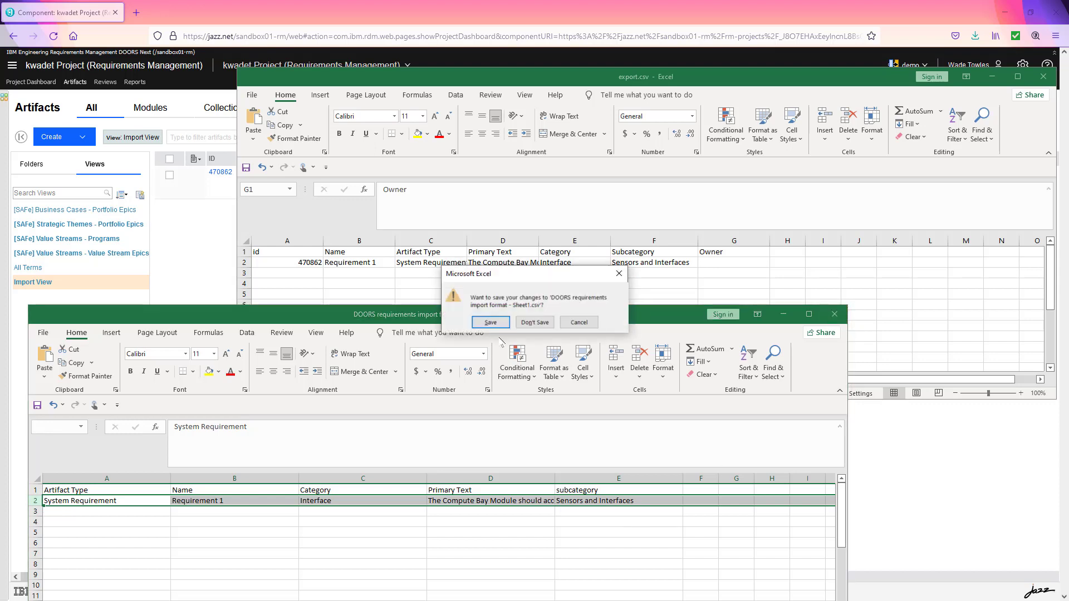
click(501, 323)
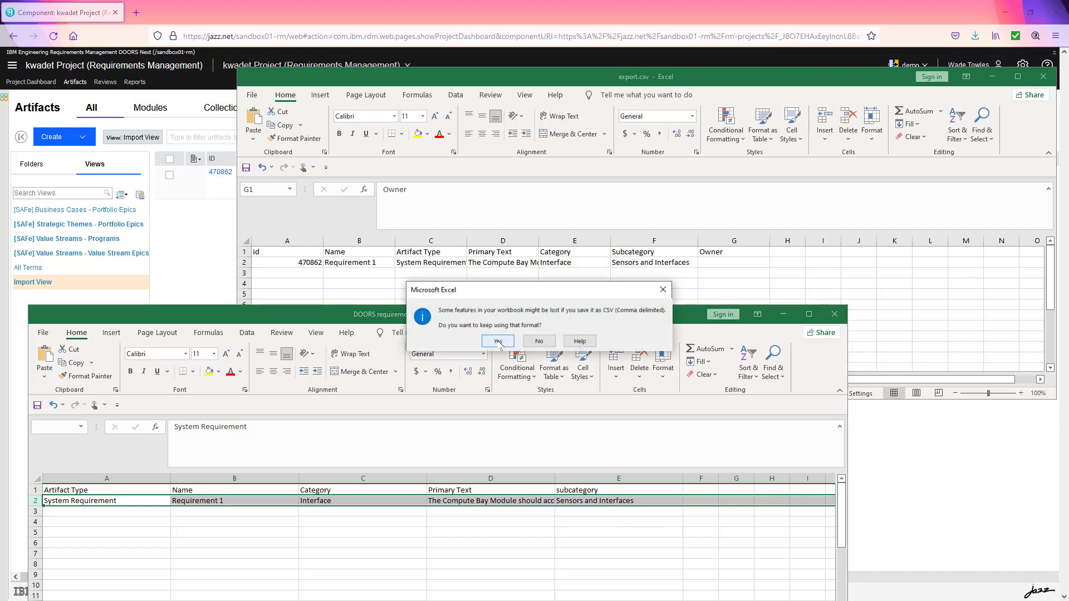
click(504, 341)
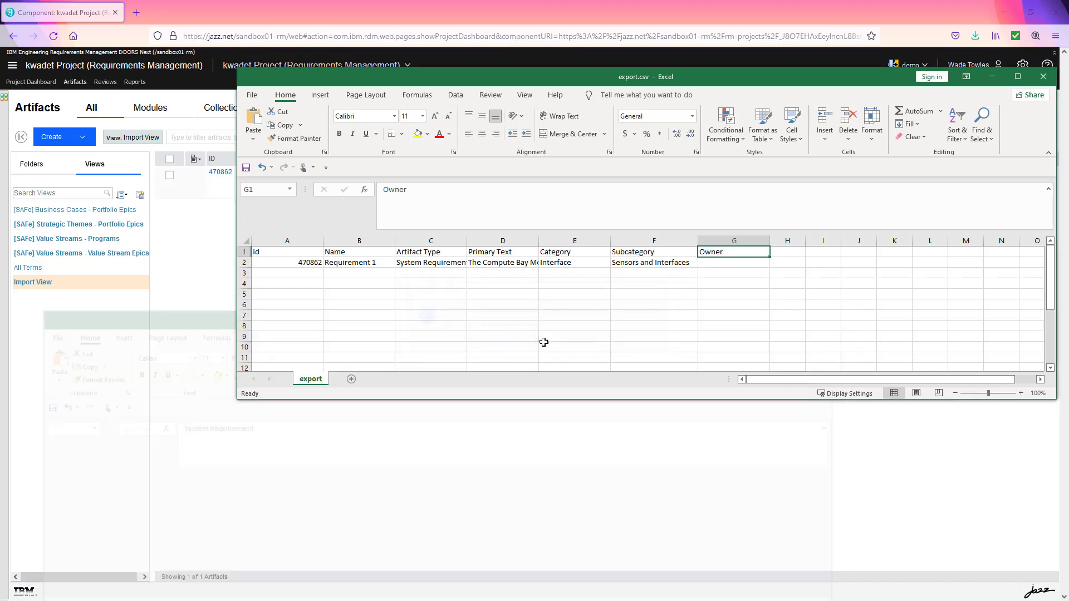
Step: Enter the owner's name in G2 and name row 3 'Requirement 2'
click(412, 299)
drag(433, 84, 241, 204)
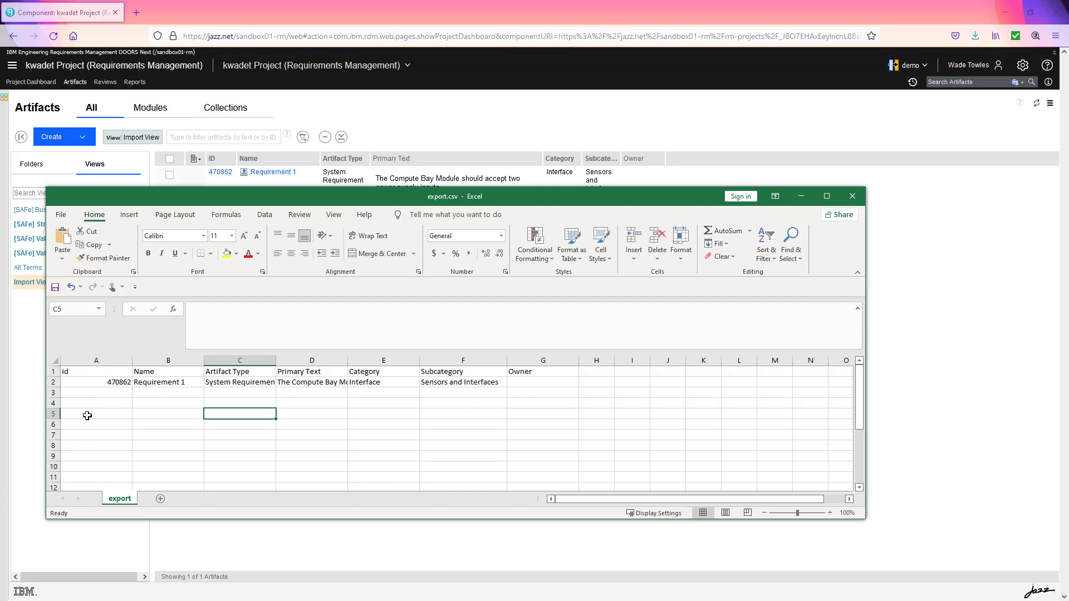
click(544, 383)
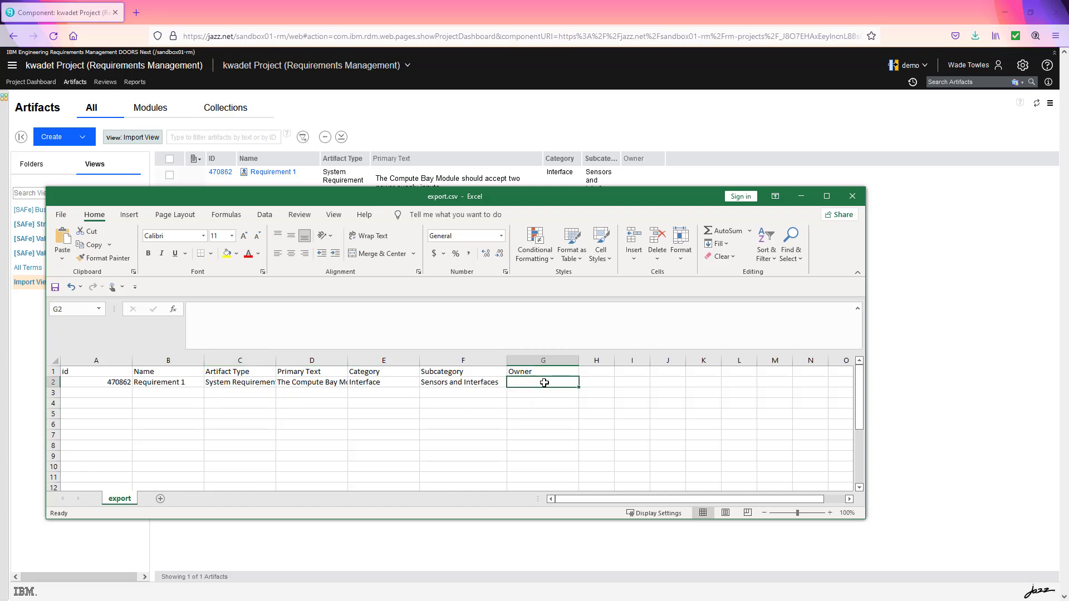
text(Wade Towles)
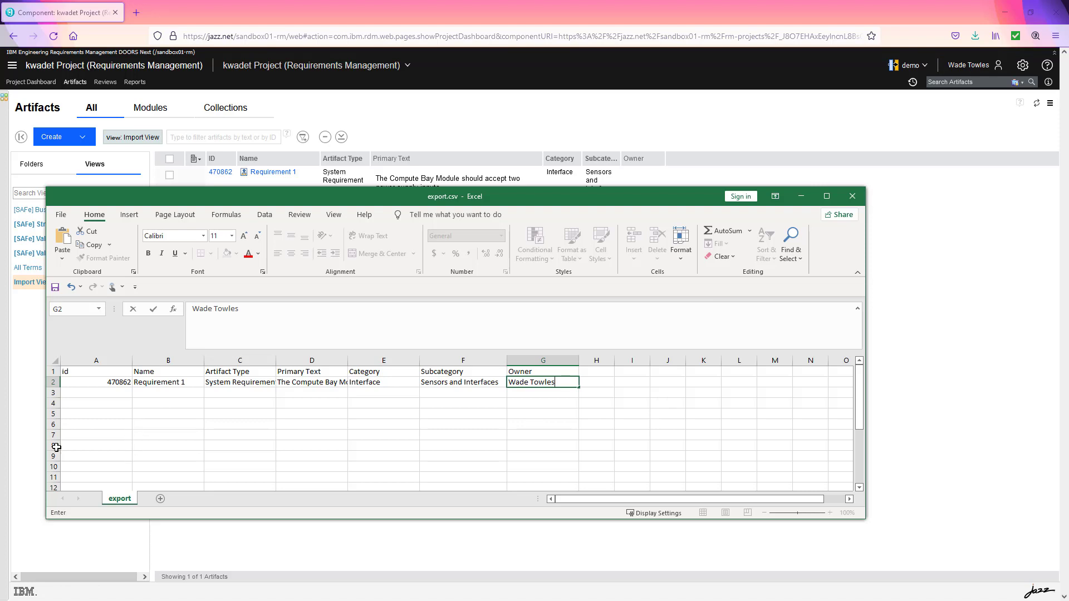
click(166, 393)
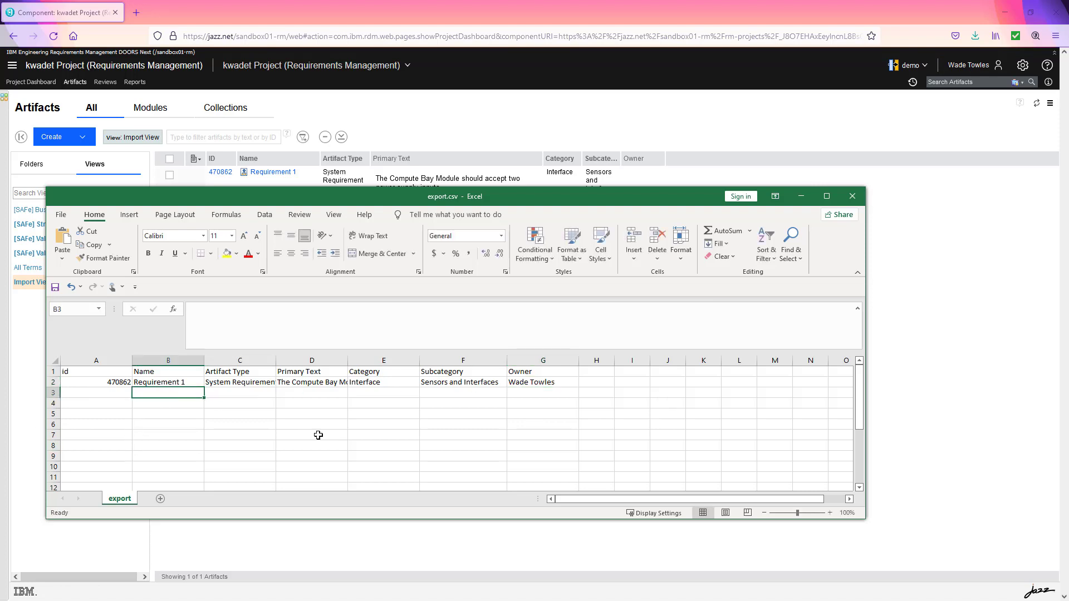
text(Requirement 2)
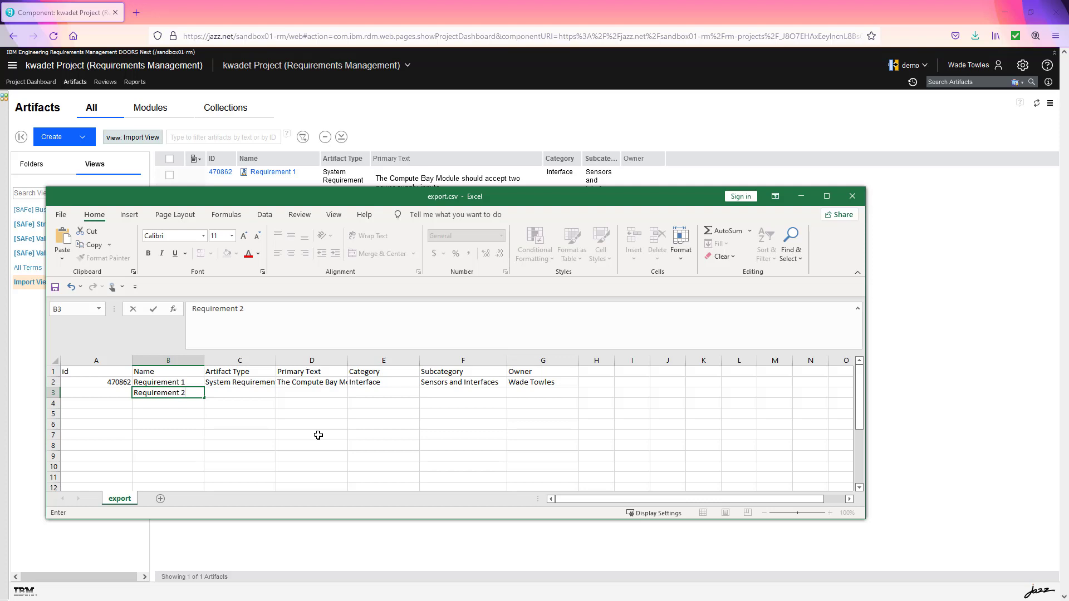
key(Return)
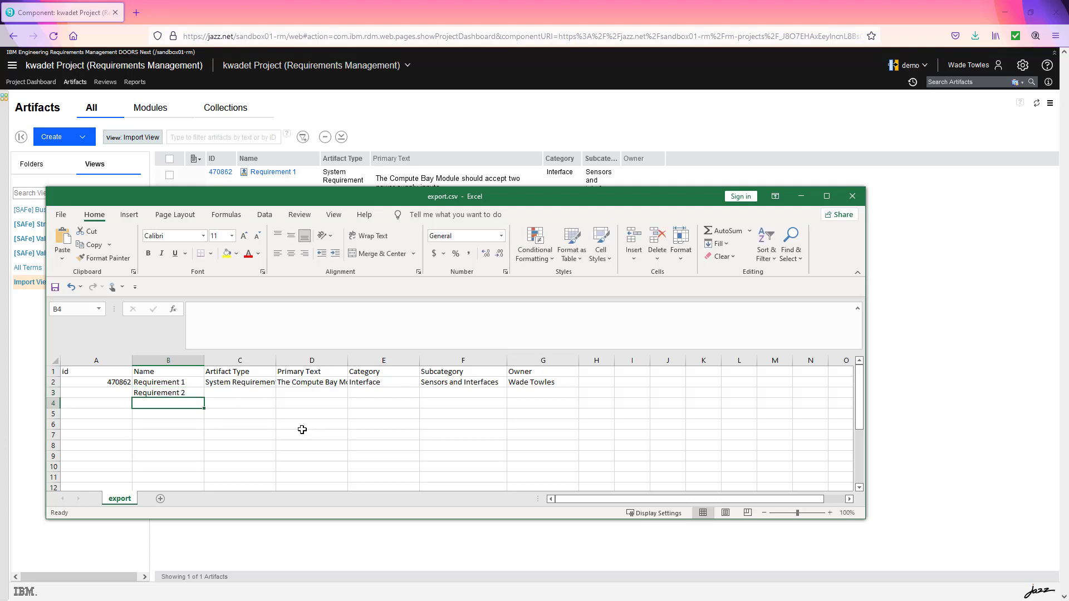
Step: Give Requirement 2 type 'Wades Requirement' and primary text 'This is a demo requirement'
click(230, 392)
text(Wades)
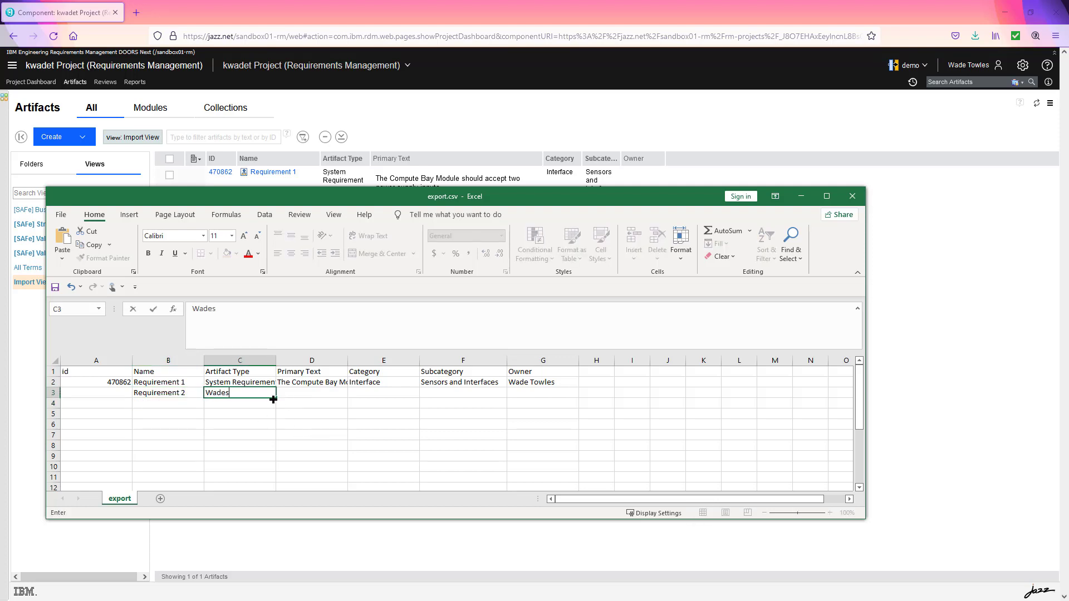
text( Requirement)
key(F2)
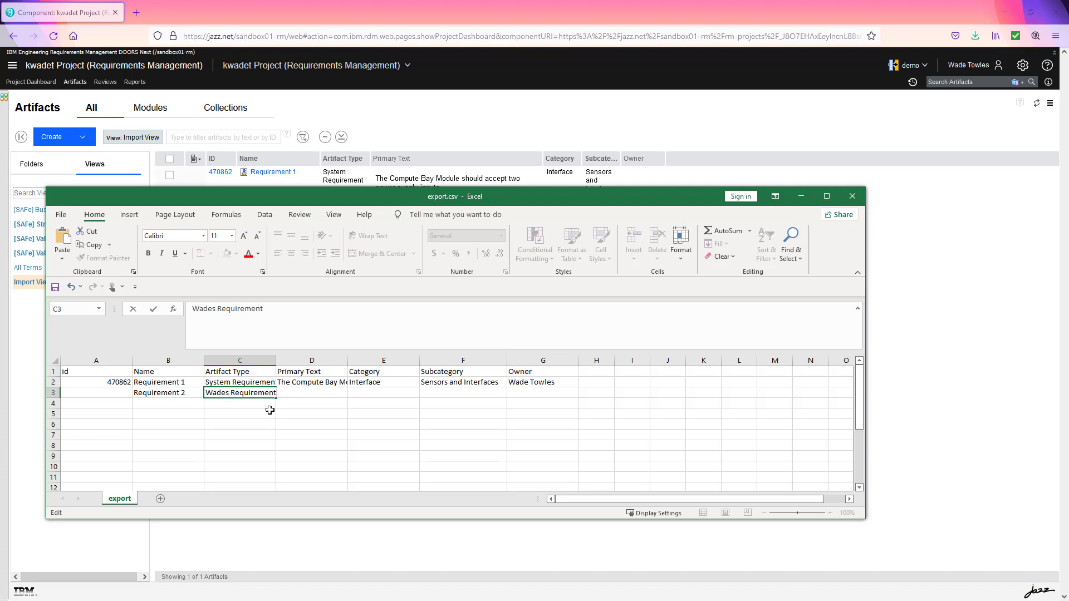
click(291, 393)
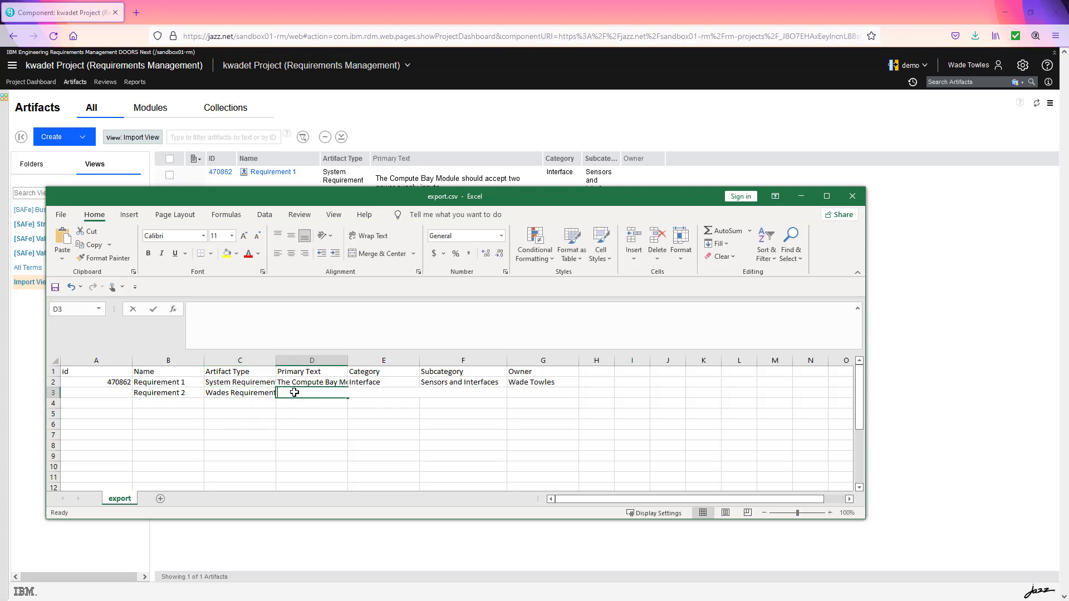
text(This is a demo )
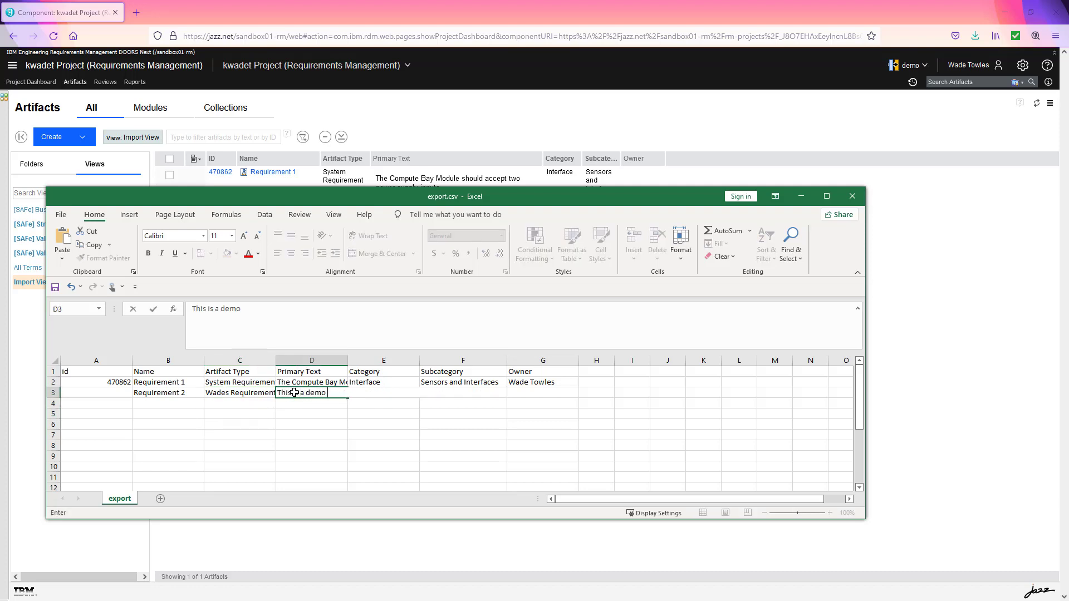
text(requirement)
click(425, 432)
Step: Set Requirement 2's category to Wheels and subcategory to Hub Caps
click(389, 392)
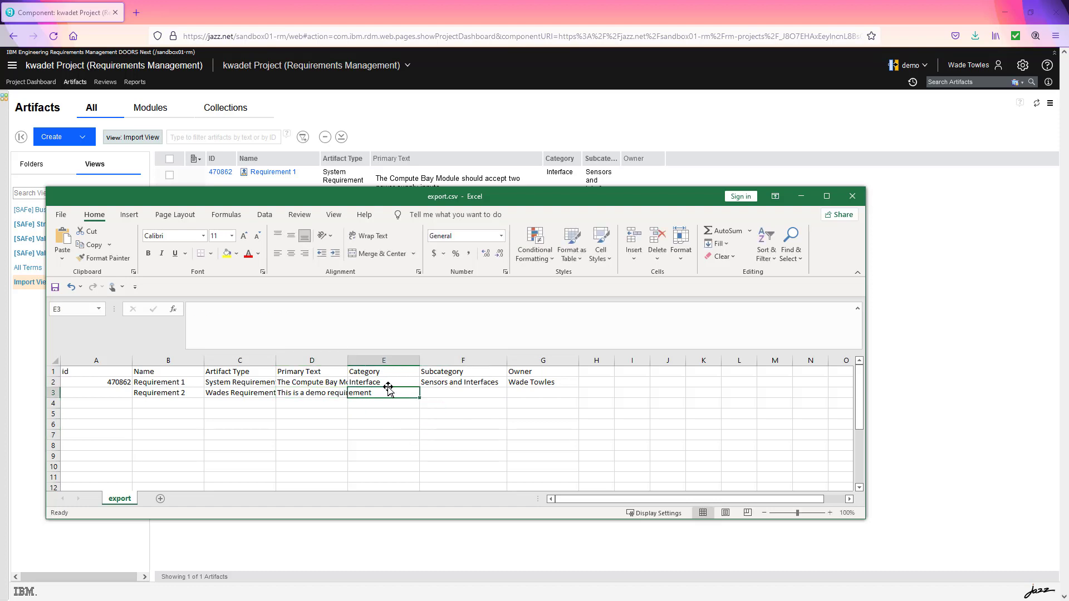
text(New)
key(BackSpace)
key(BackSpace)
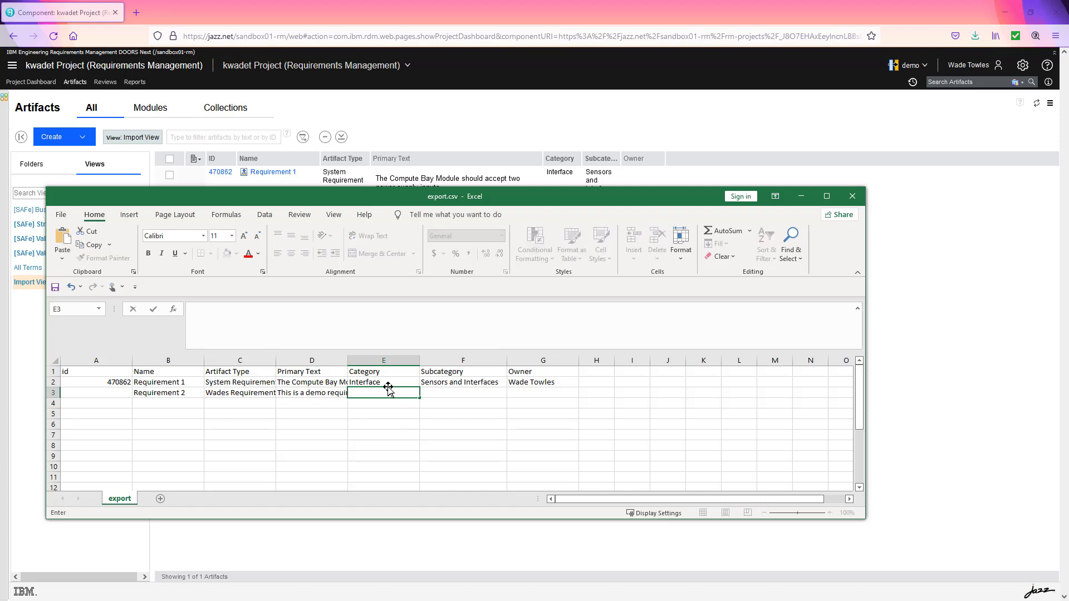
text(Wheels)
click(468, 395)
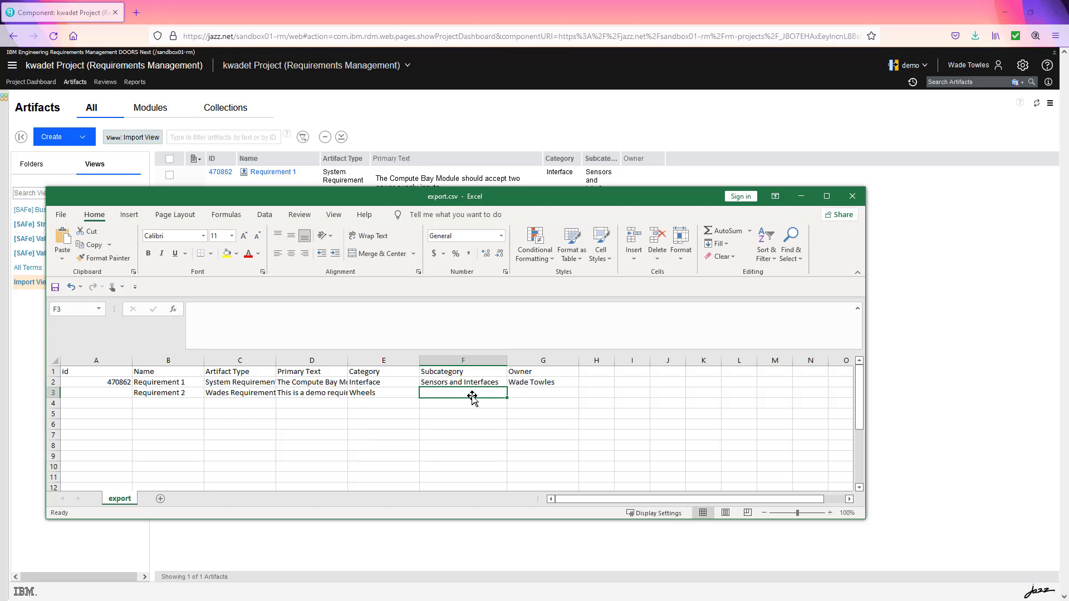
text(Hub Caps)
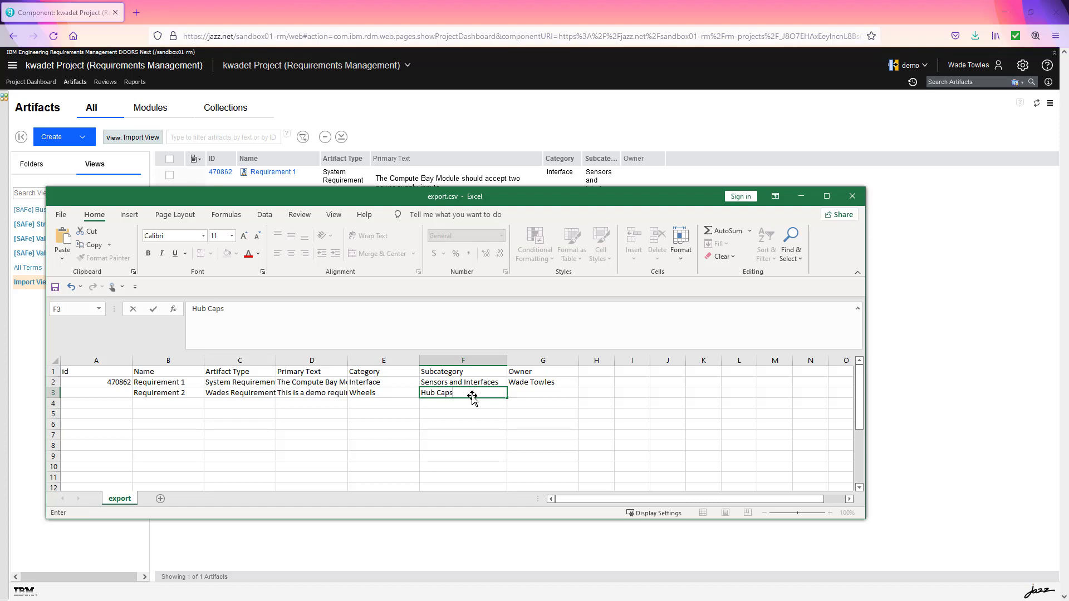
click(526, 392)
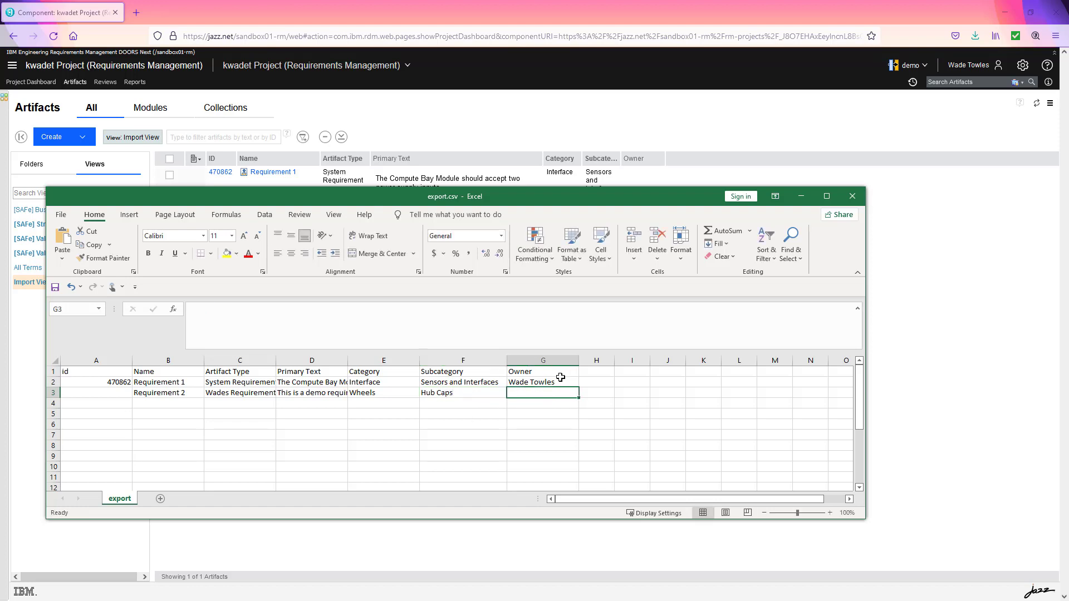
Step: Copy Requirement 1's owner down to G3 and widen column D
click(556, 382)
drag(578, 387, 578, 397)
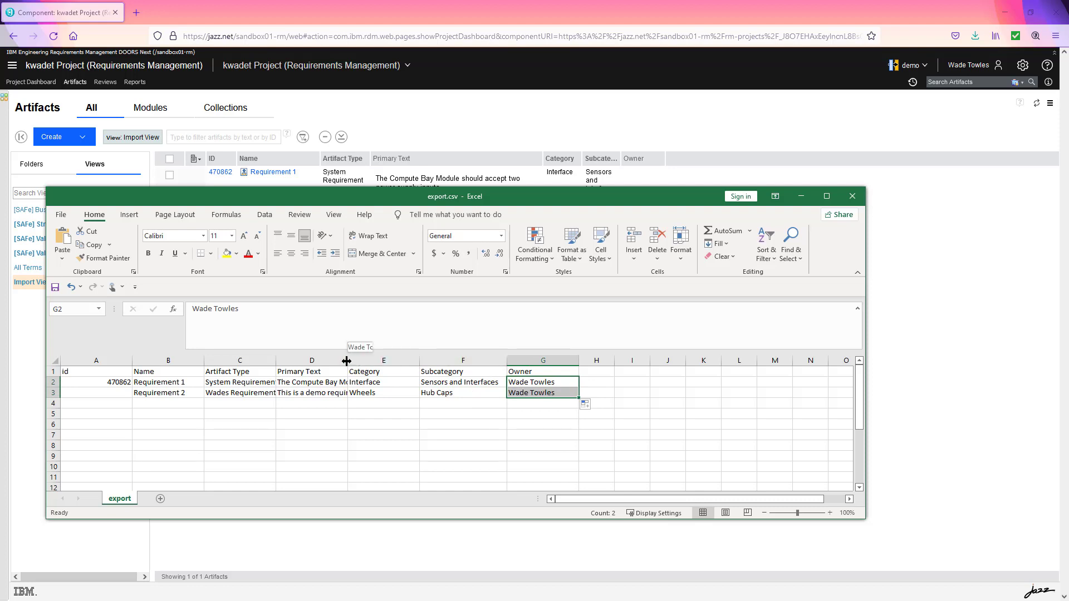
drag(348, 360, 404, 359)
click(653, 446)
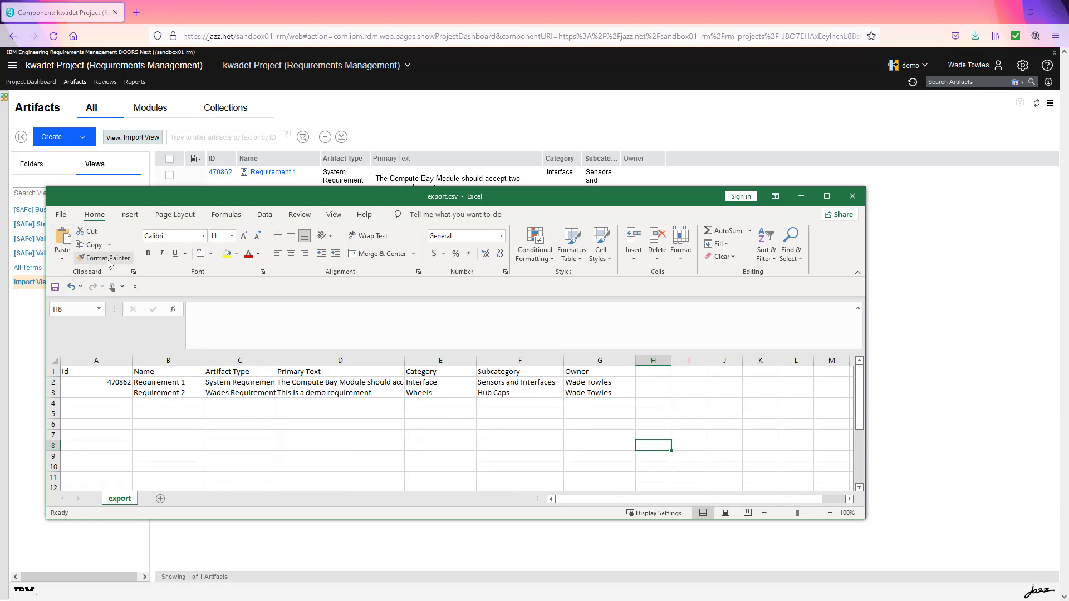
Step: Save export.csv in CSV format
click(60, 215)
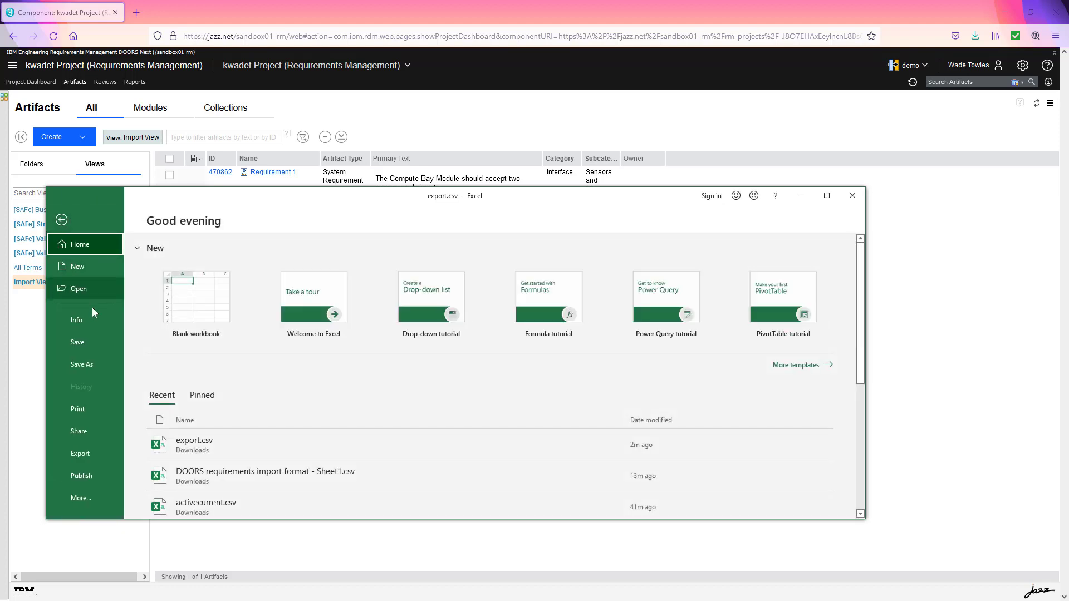
click(79, 336)
click(504, 342)
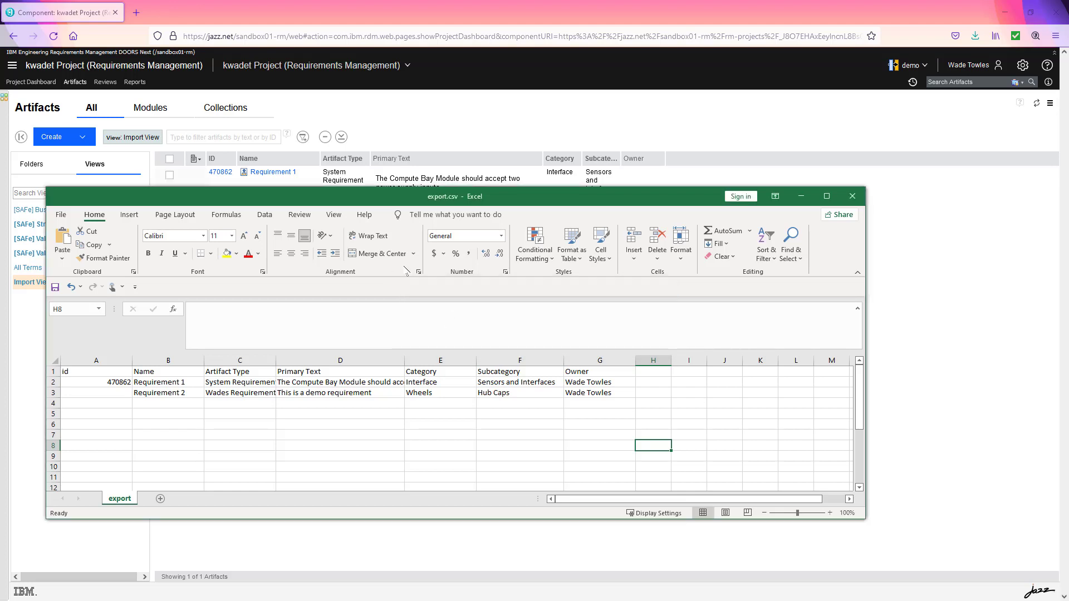
drag(427, 196, 428, 267)
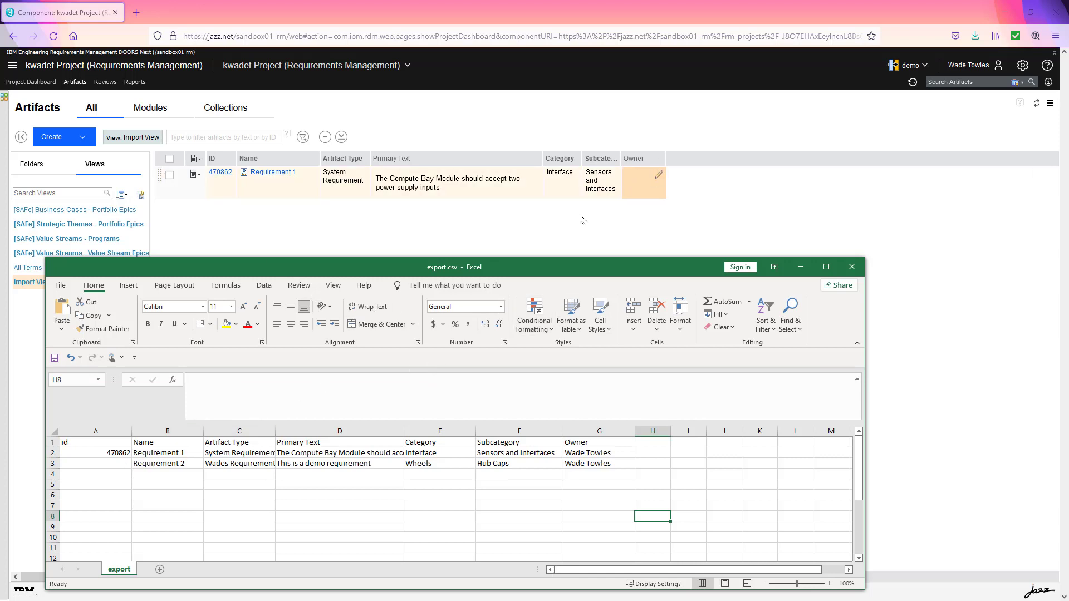
Step: Import export.csv as a CSV file, updating matching artifacts and creating new ones
click(494, 215)
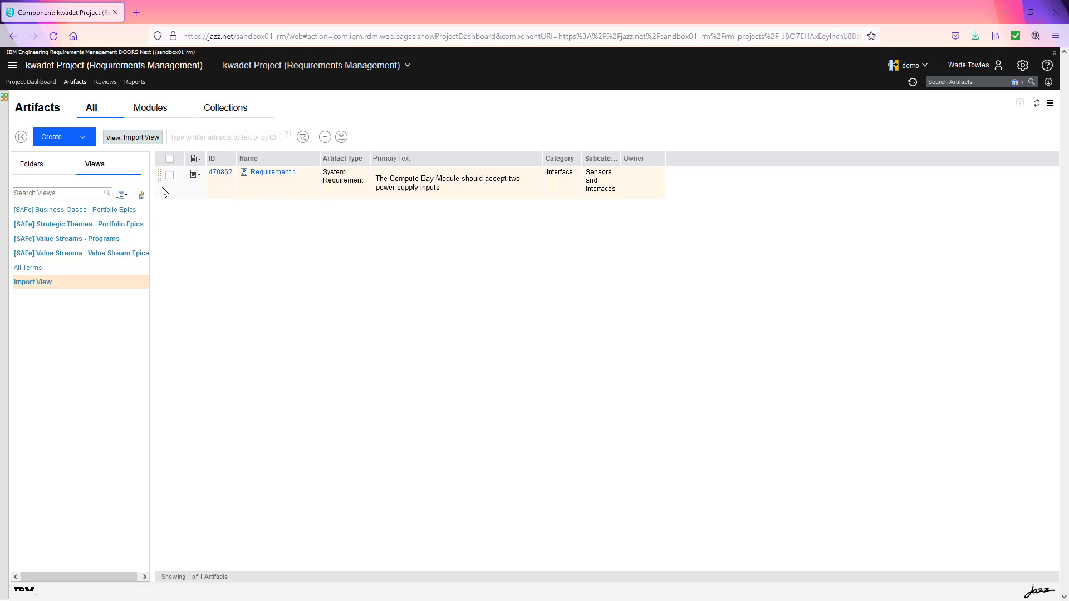
click(82, 136)
click(97, 285)
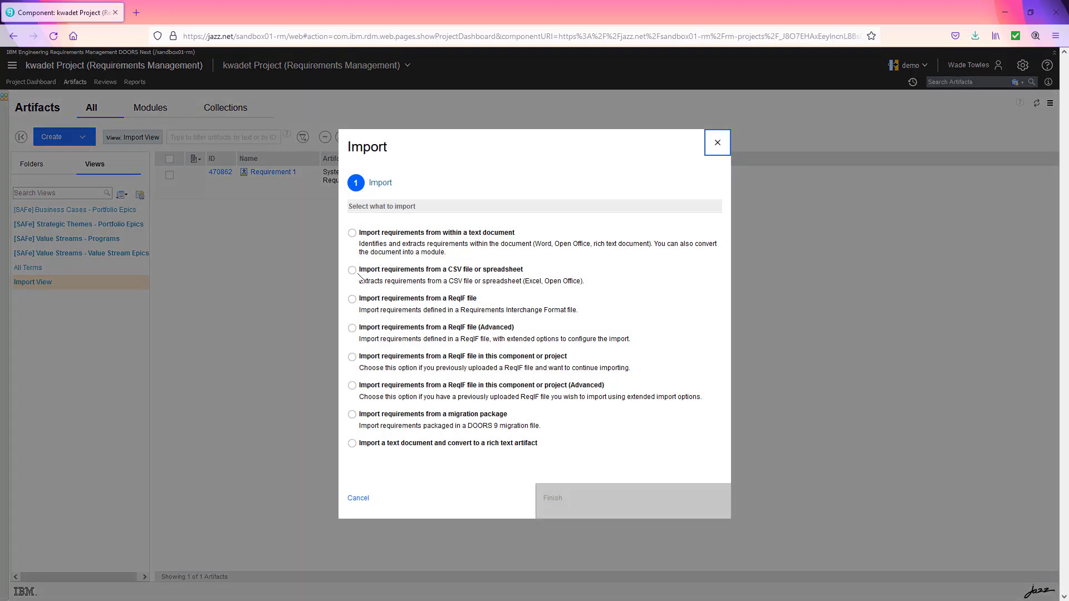
click(352, 271)
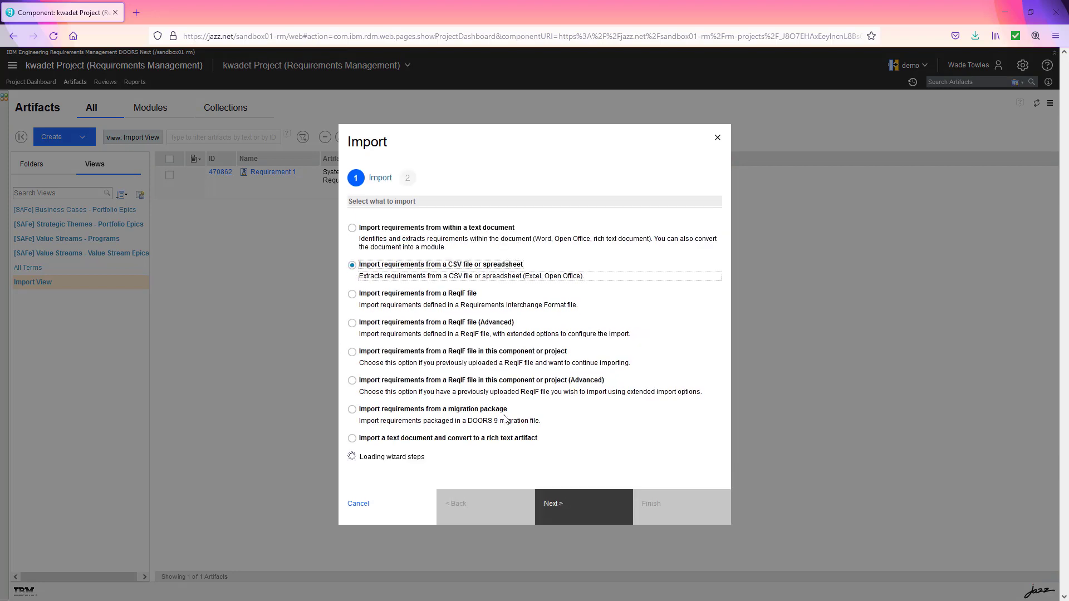
click(582, 501)
click(523, 249)
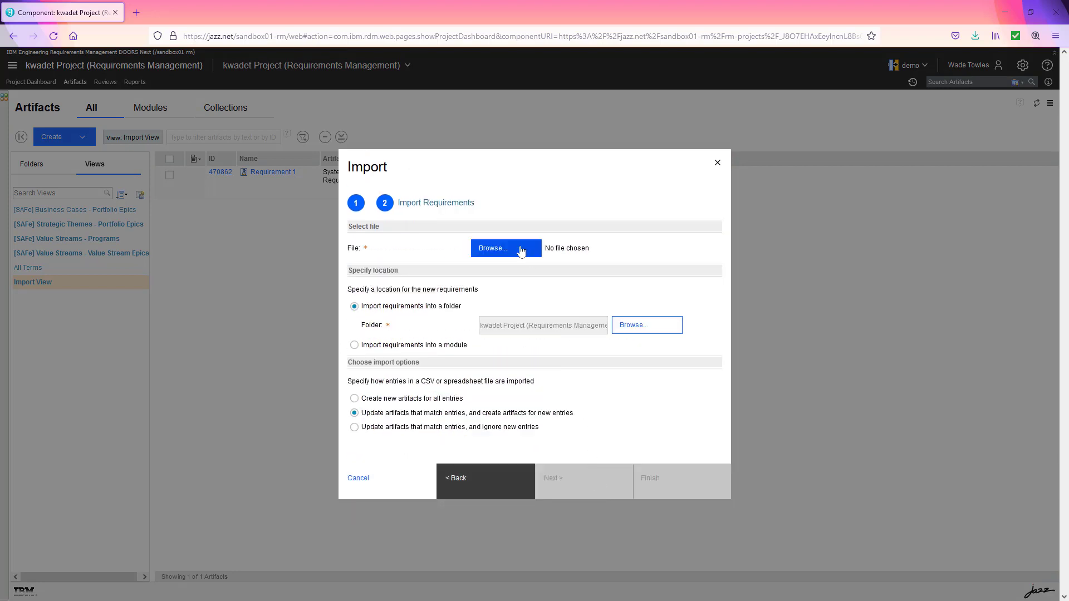
click(138, 99)
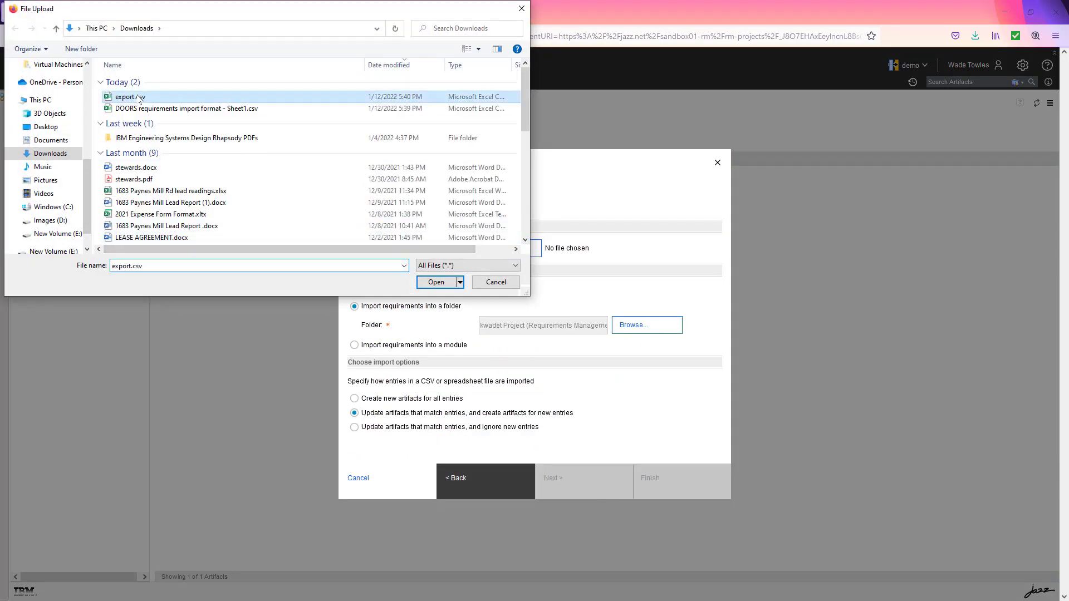
click(436, 282)
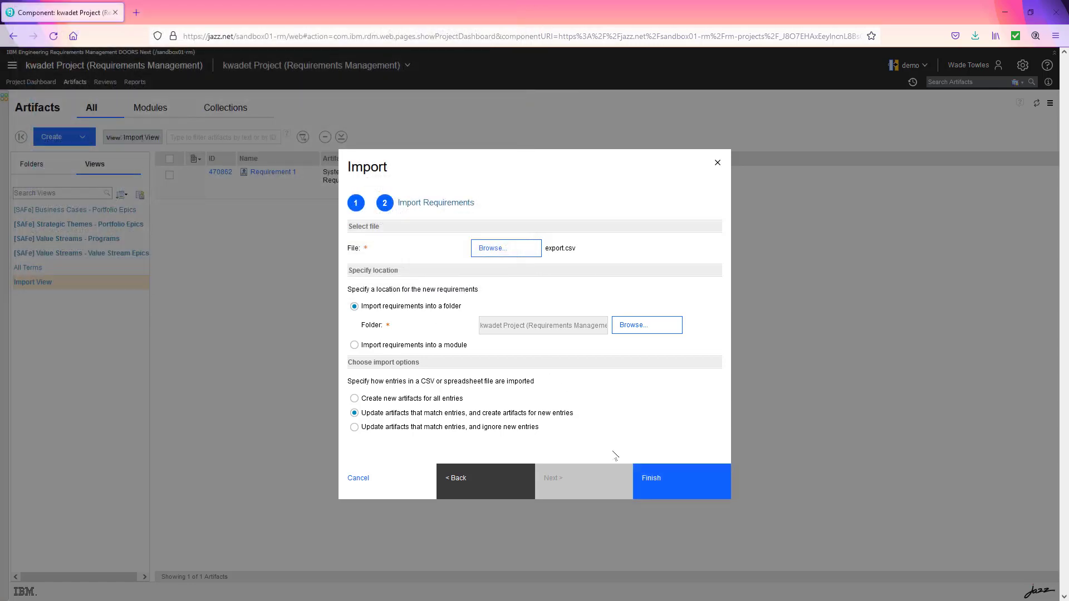
click(699, 488)
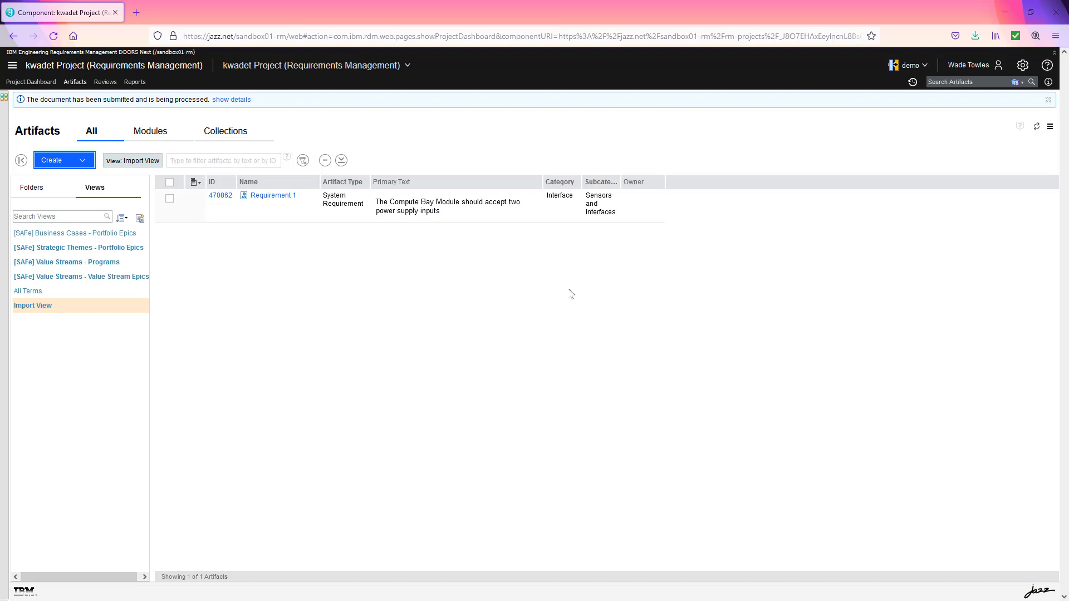
click(1036, 127)
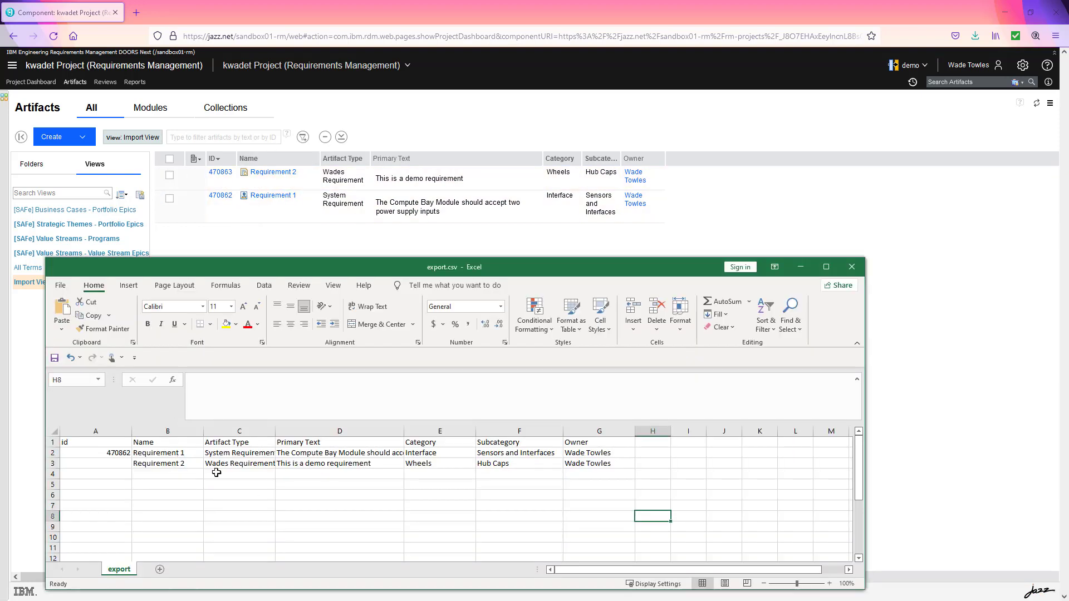
Step: Fill the ID down from A2 and change A3 to 470863
click(108, 456)
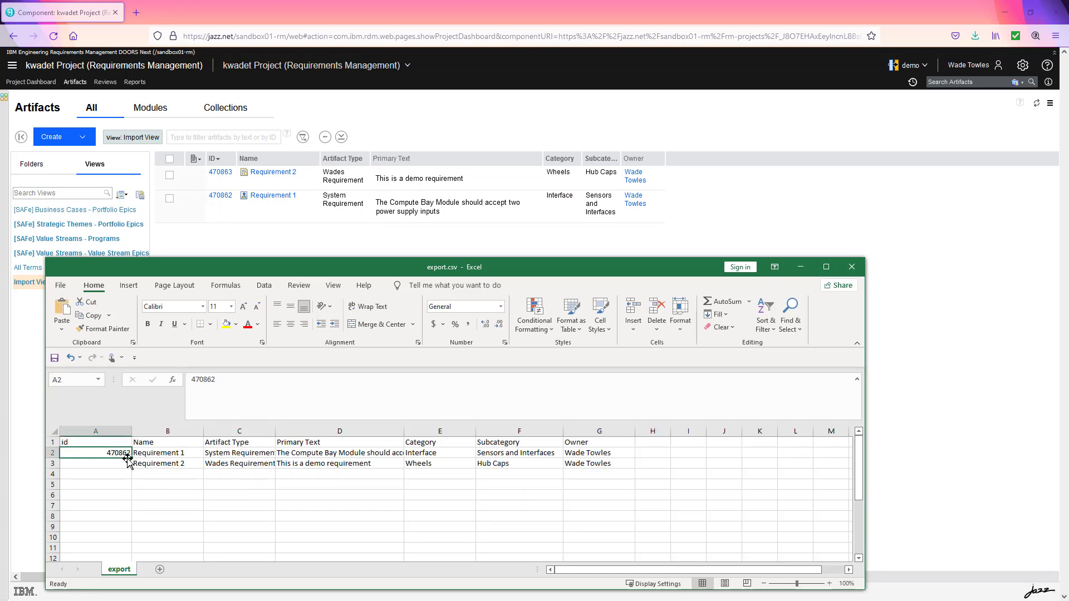
drag(129, 458, 129, 469)
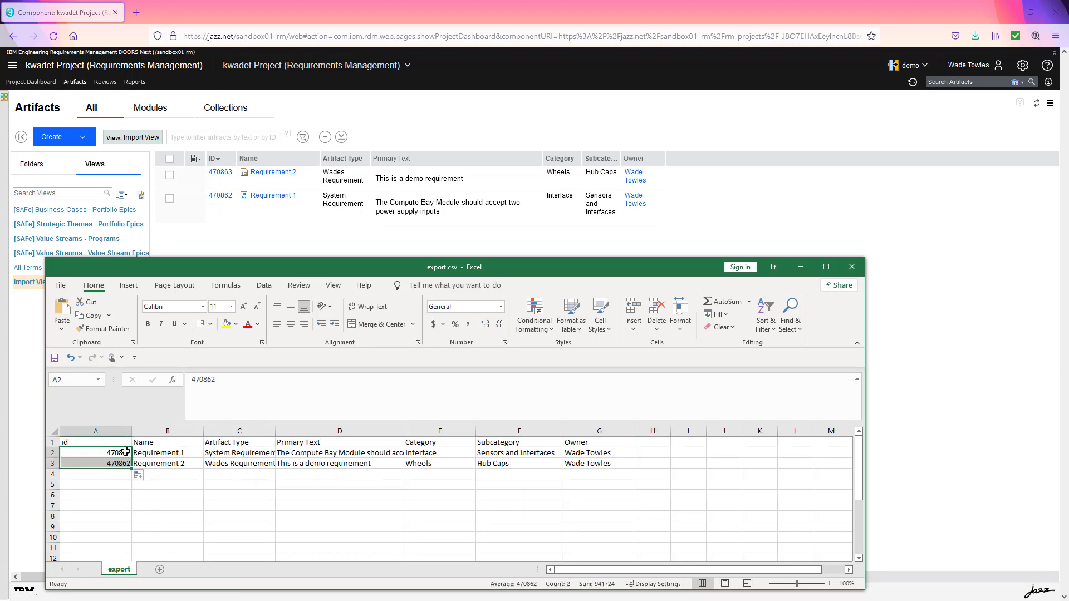
click(117, 465)
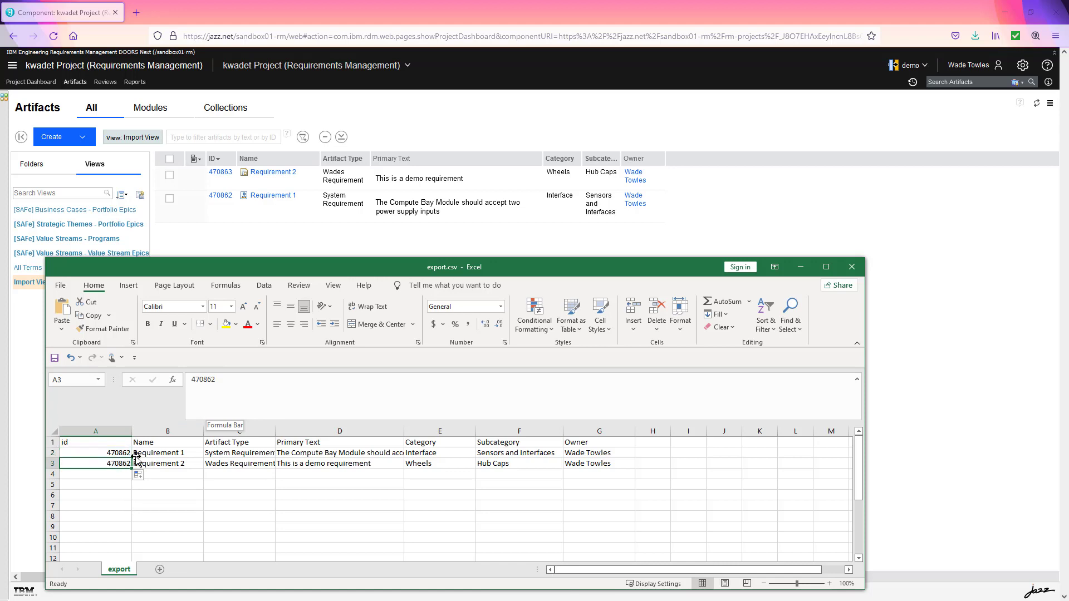
click(213, 379)
drag(213, 380, 220, 380)
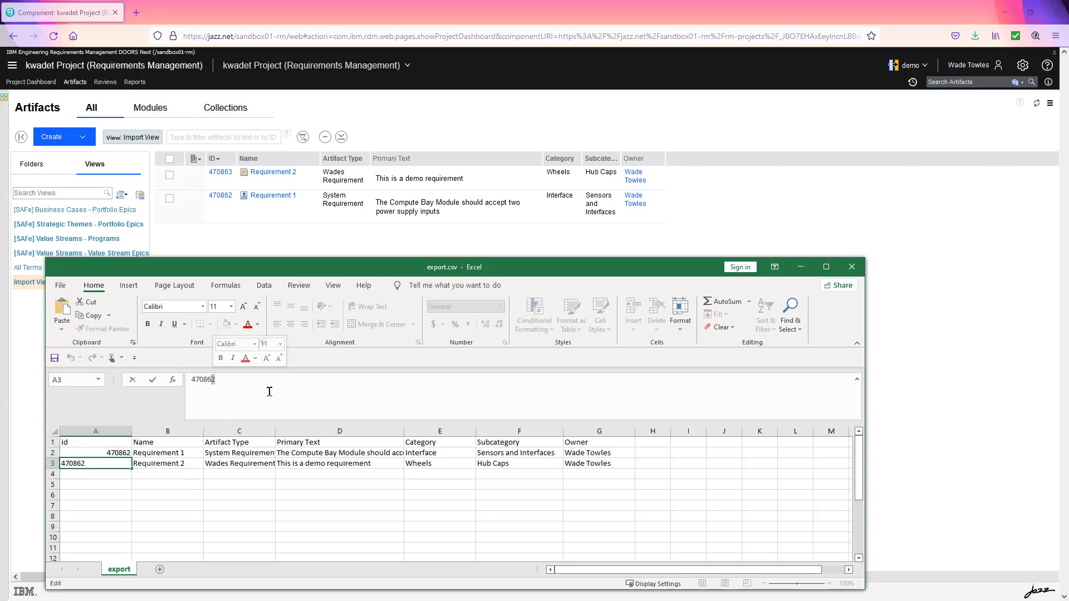
text(3)
click(281, 529)
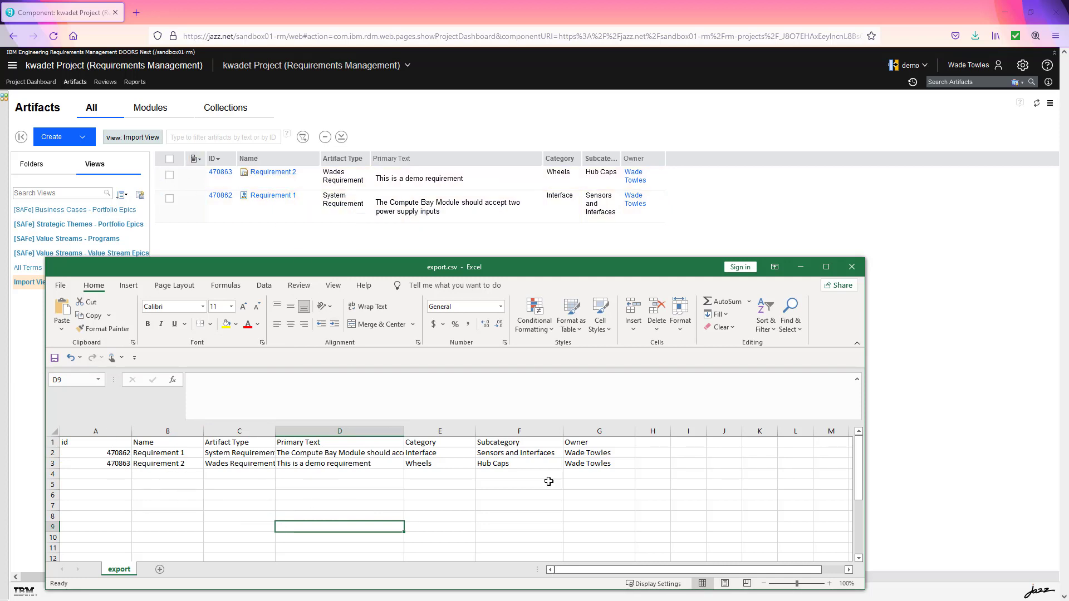
Step: Save export.csv in CSV format and close Excel
click(61, 285)
click(78, 414)
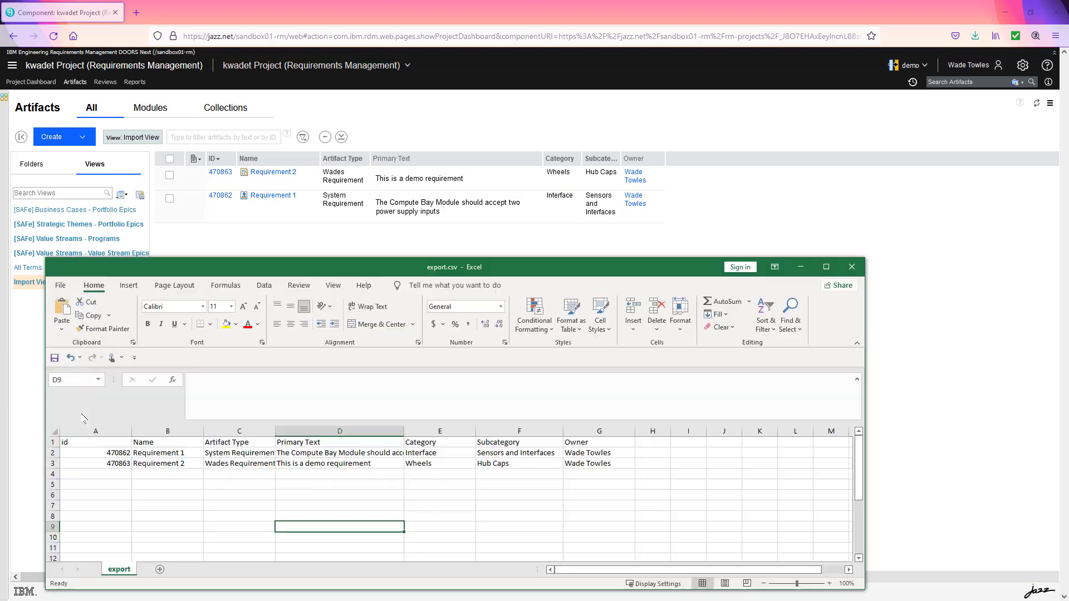
click(498, 341)
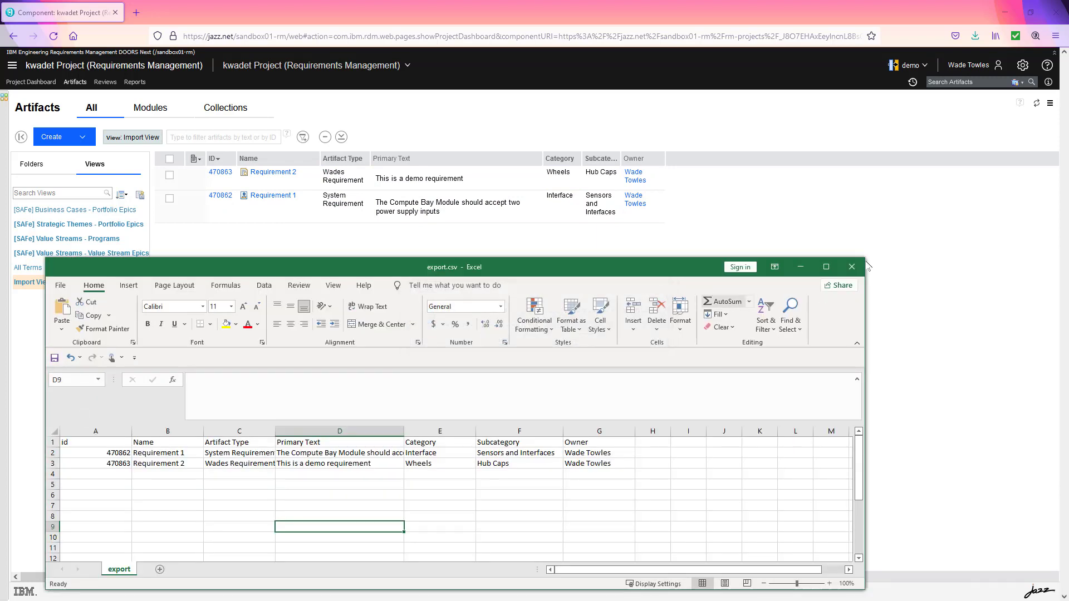
click(852, 266)
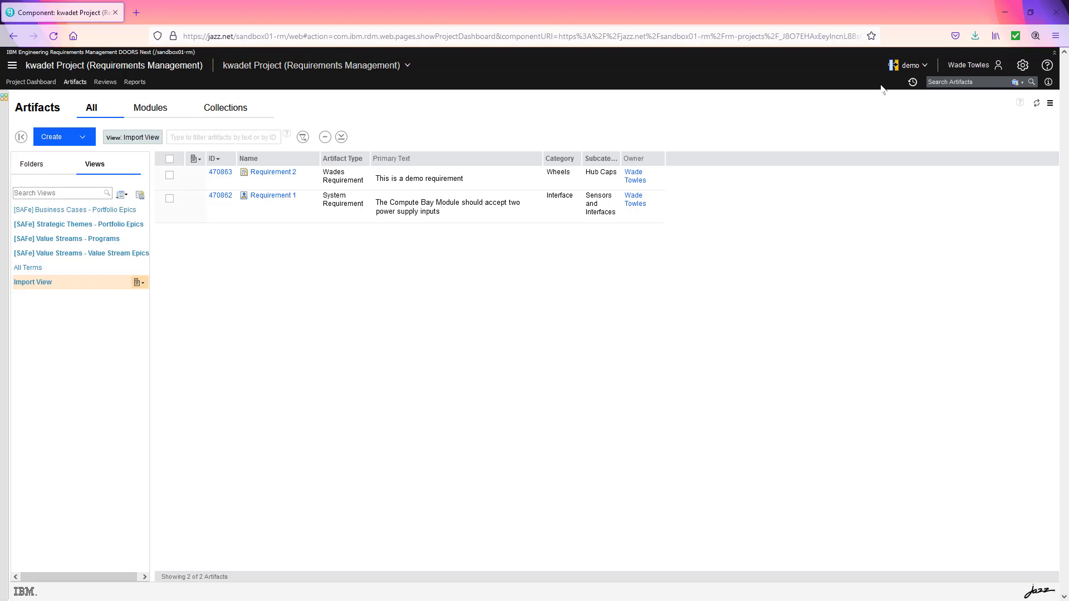
Step: Choose Create Stream from the demo configuration dropdown
click(912, 66)
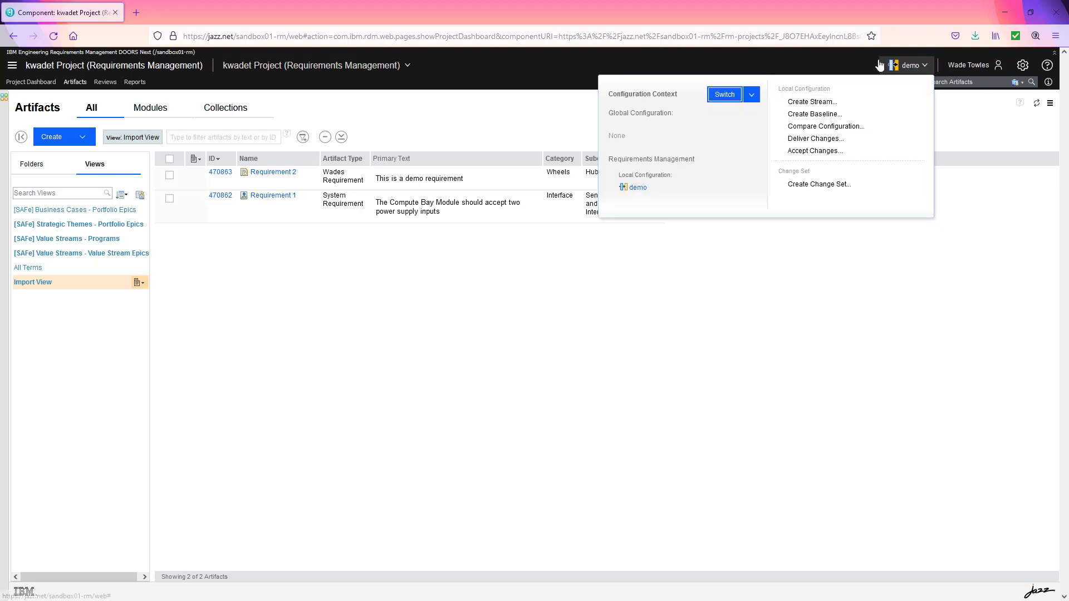
click(808, 102)
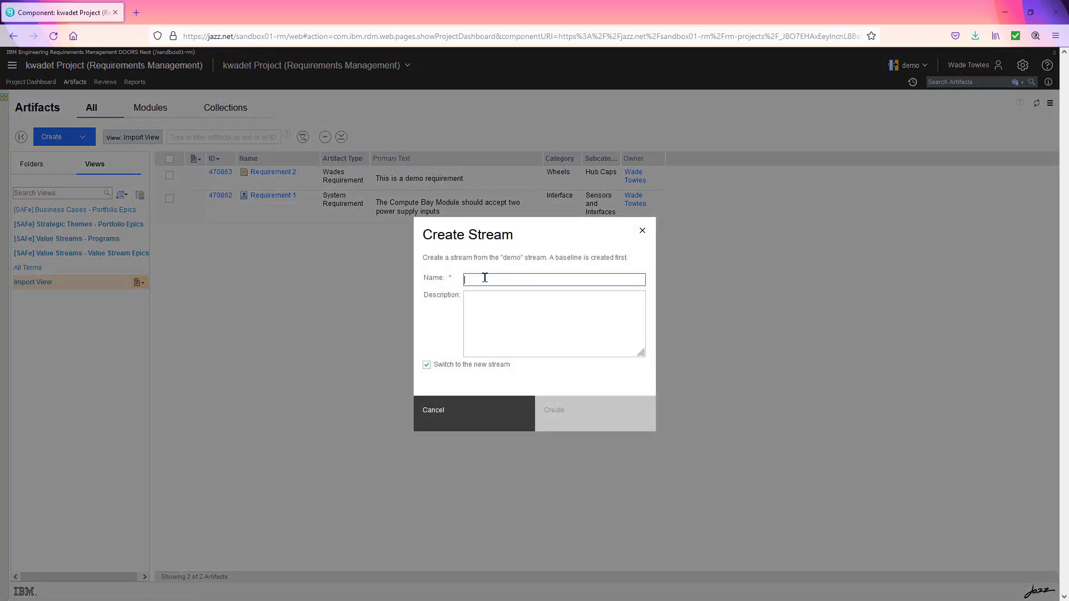
Step: Create stream 'Variant' described as 'Demo a variation to the imports' and switch to it
text(Variant)
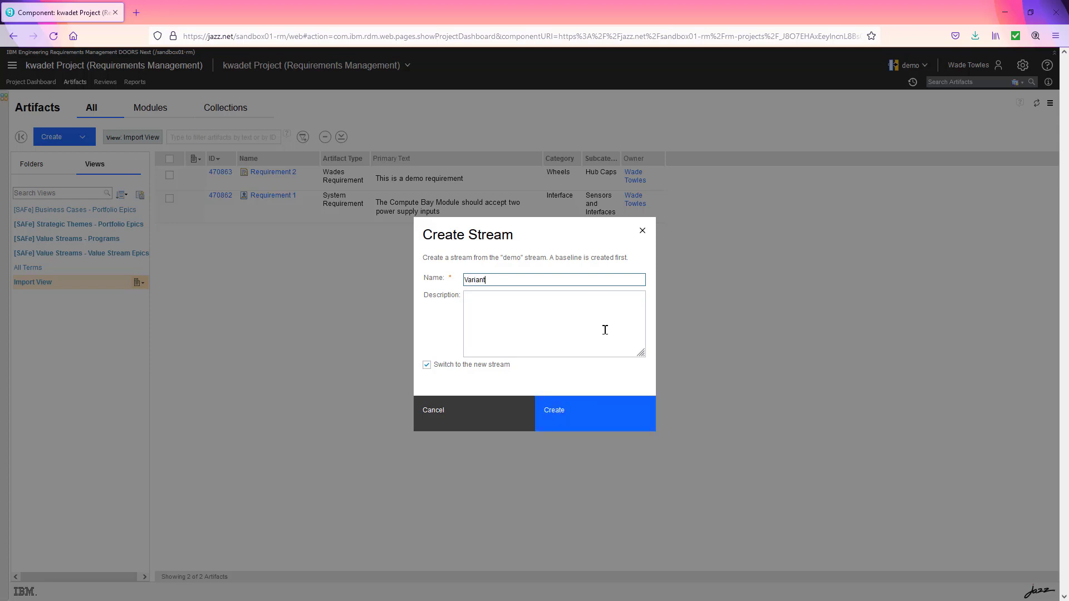
click(524, 309)
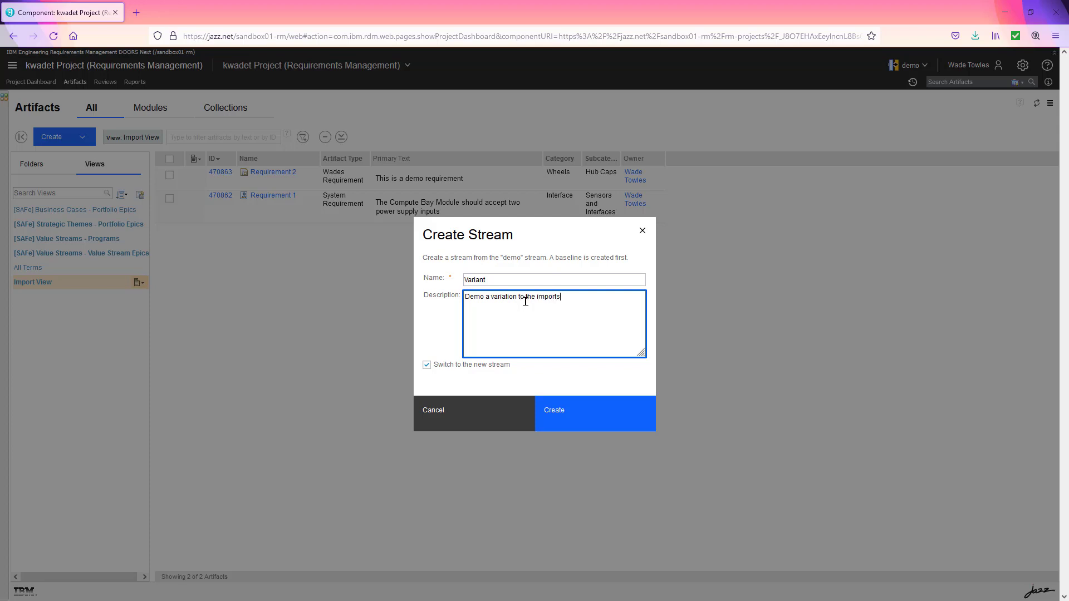
click(569, 417)
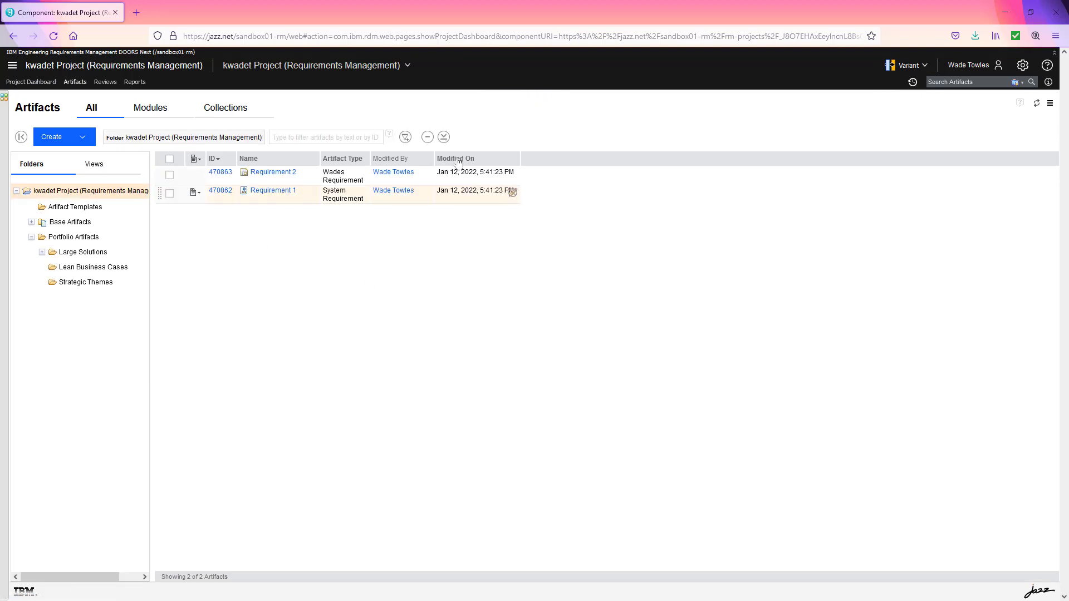
Step: Change the configuration context from Variant to the demo stream
click(94, 163)
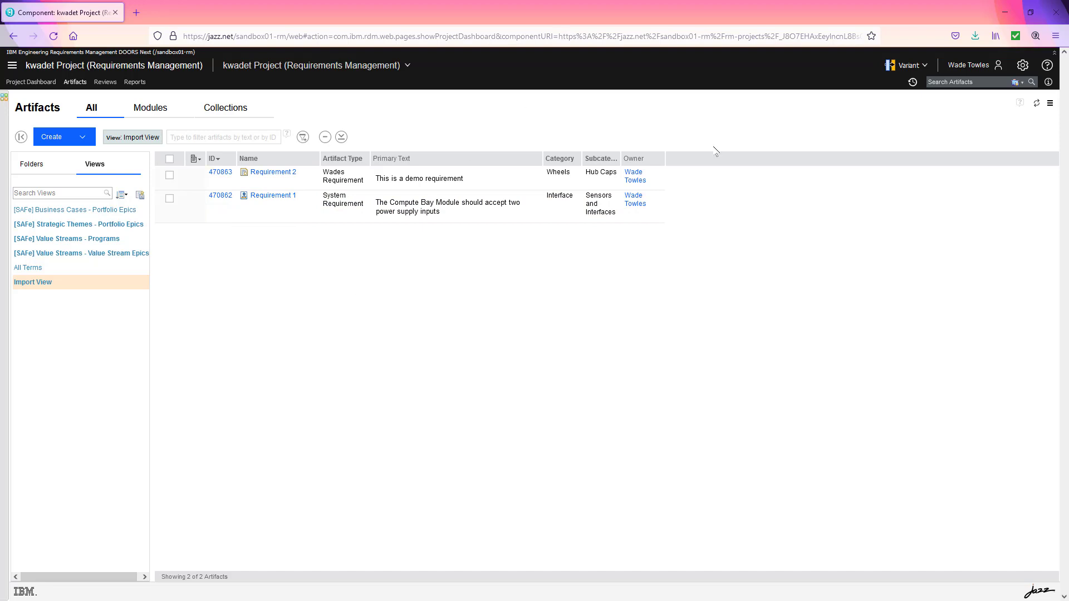
click(926, 68)
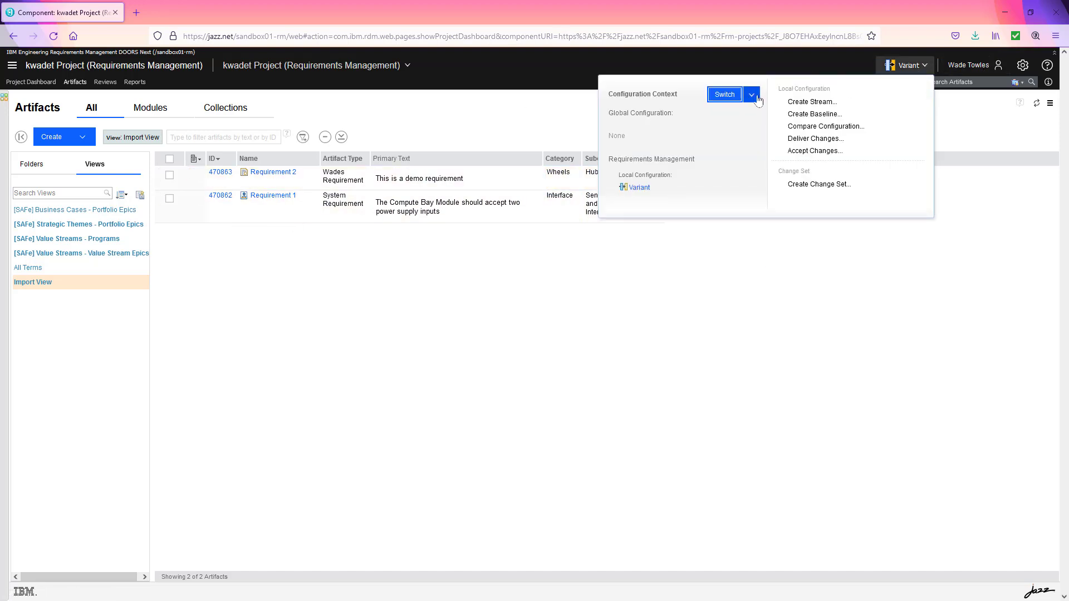
click(725, 96)
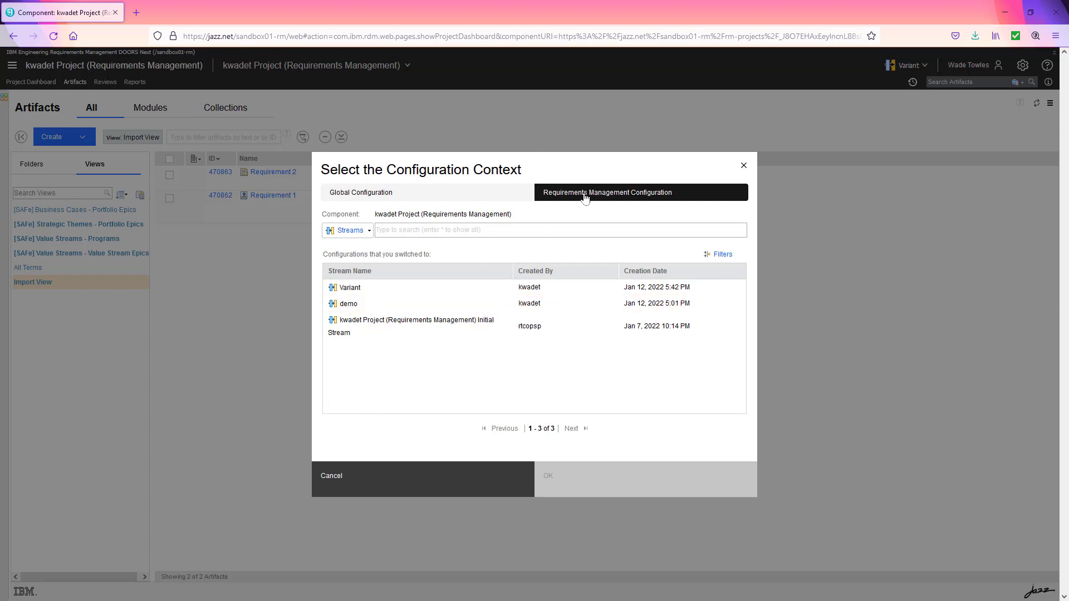
click(349, 308)
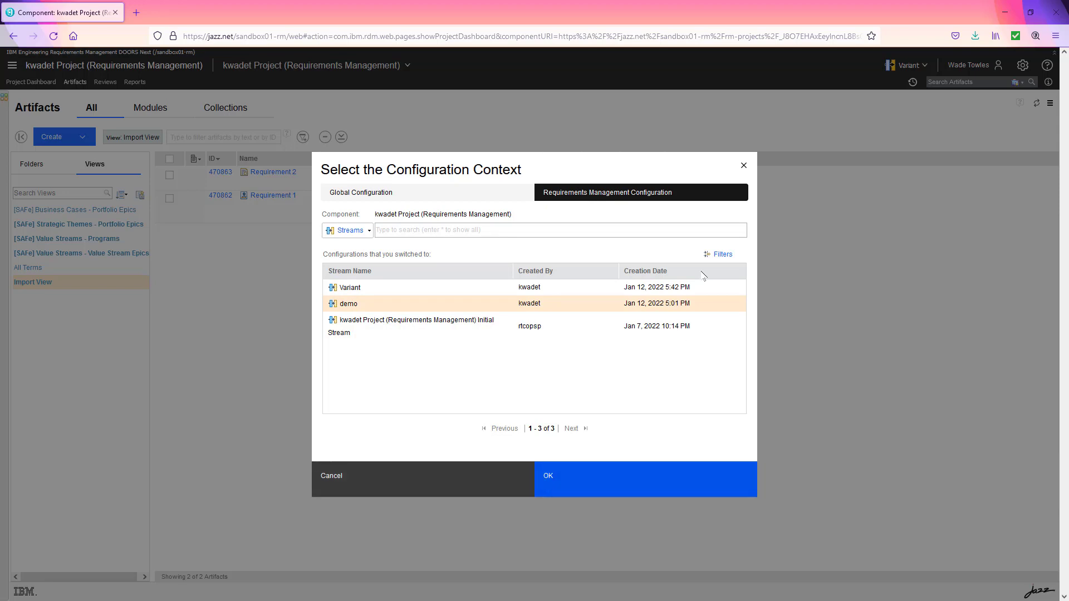
click(566, 484)
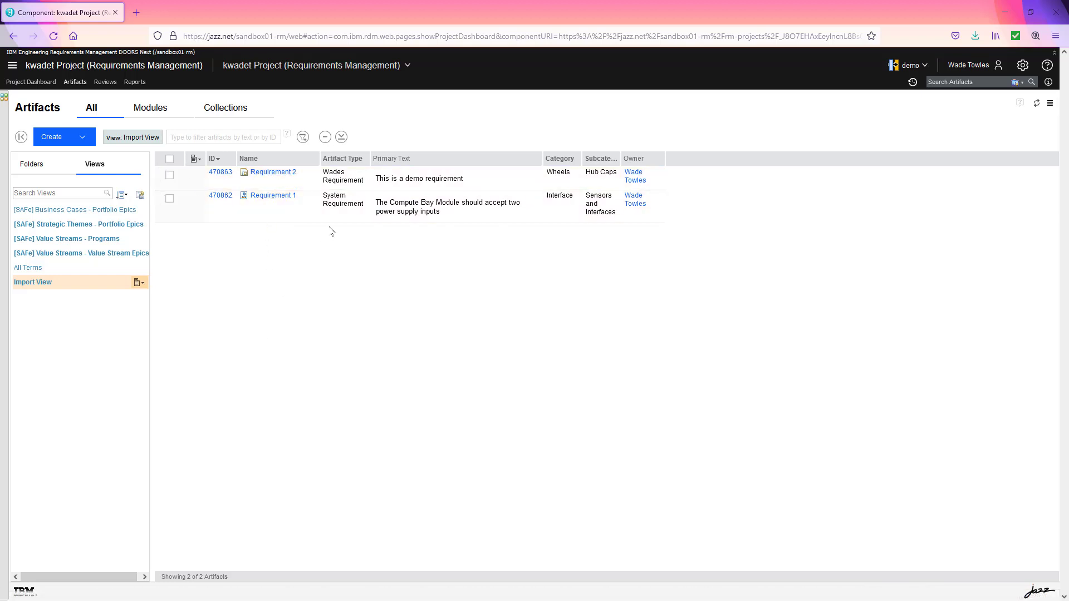
click(276, 175)
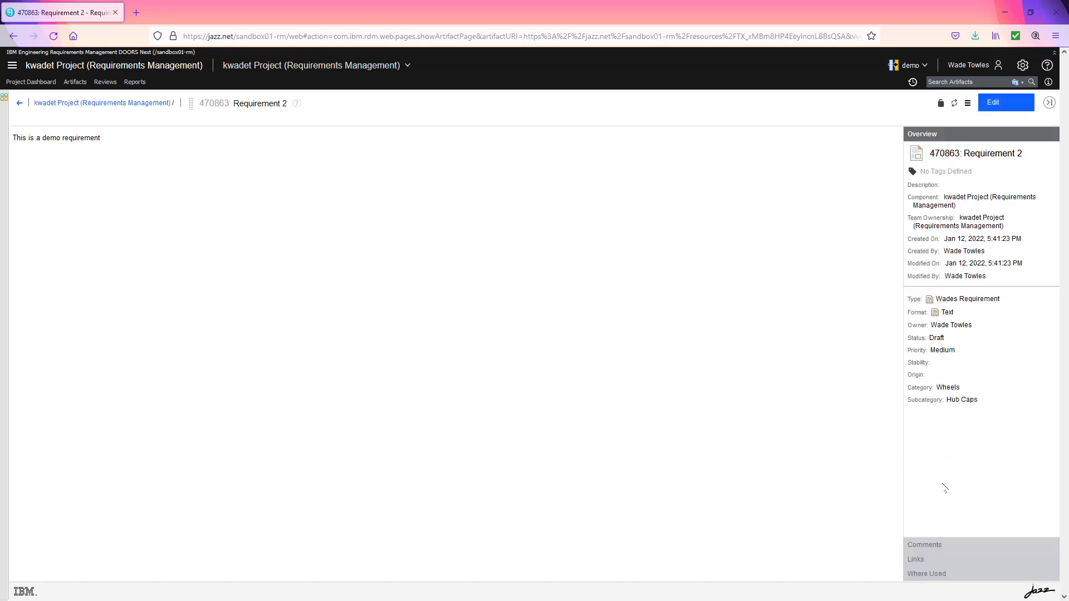
click(917, 560)
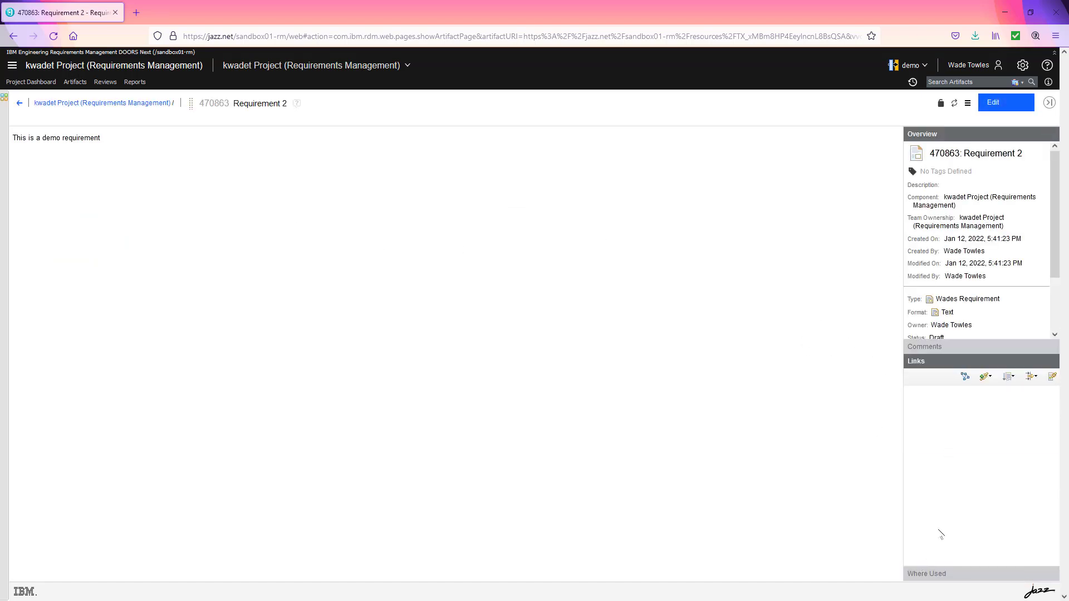
click(986, 378)
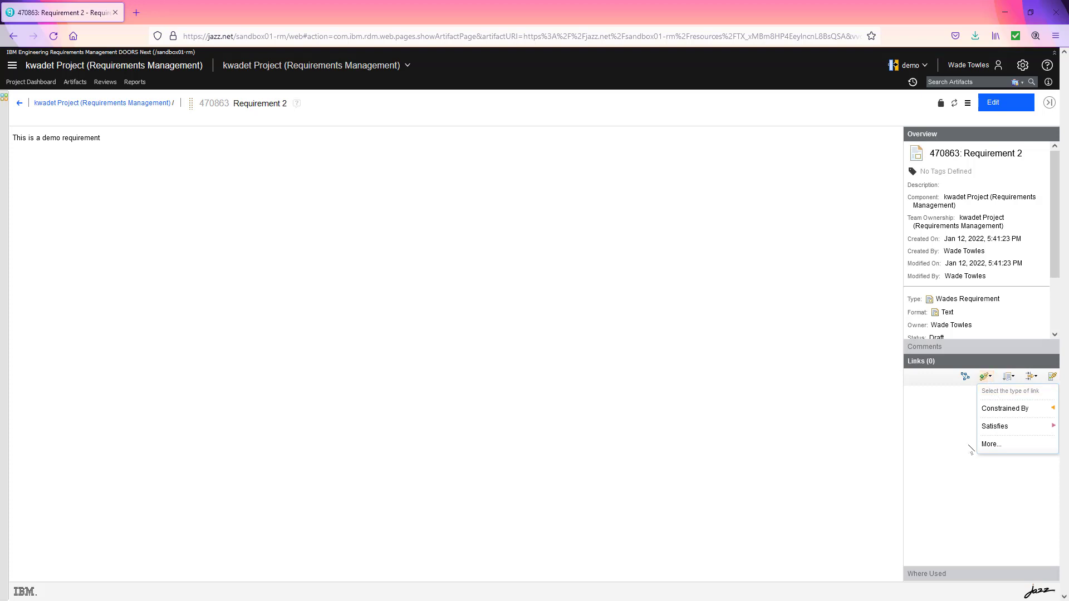
click(993, 444)
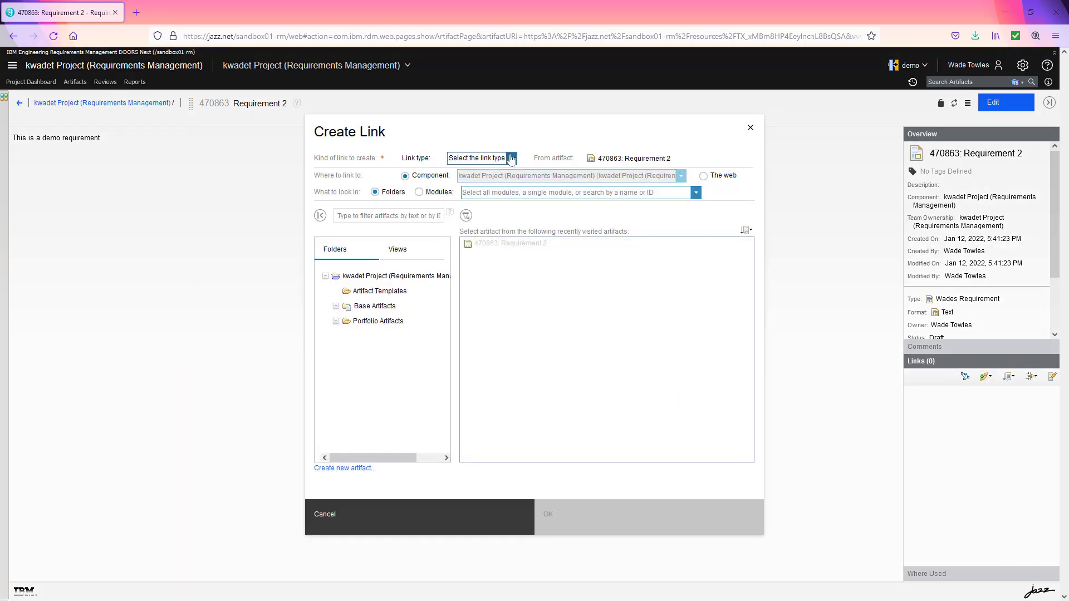
click(512, 159)
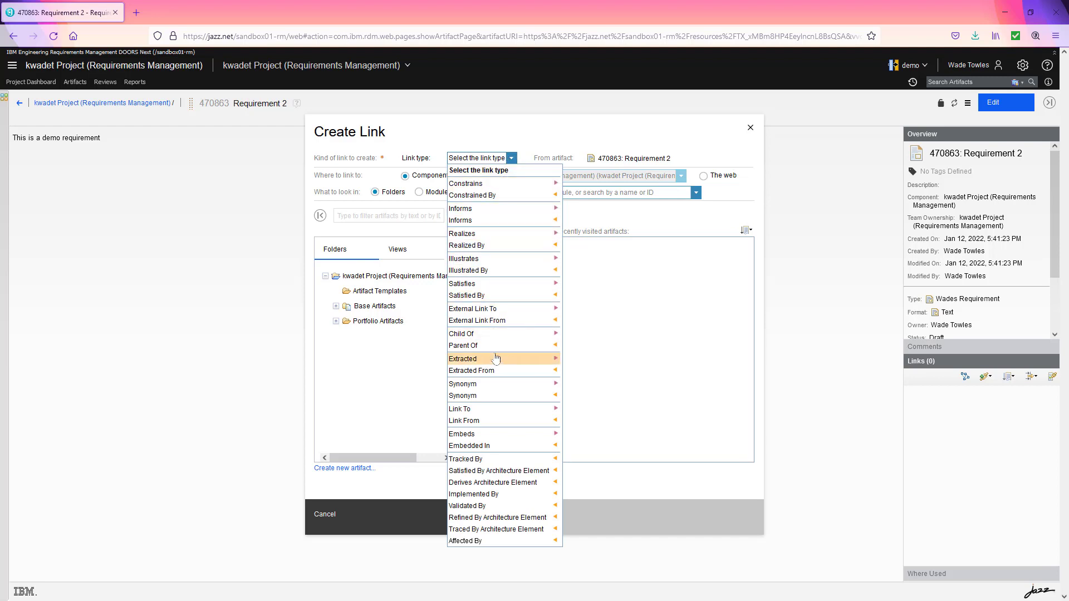
click(492, 309)
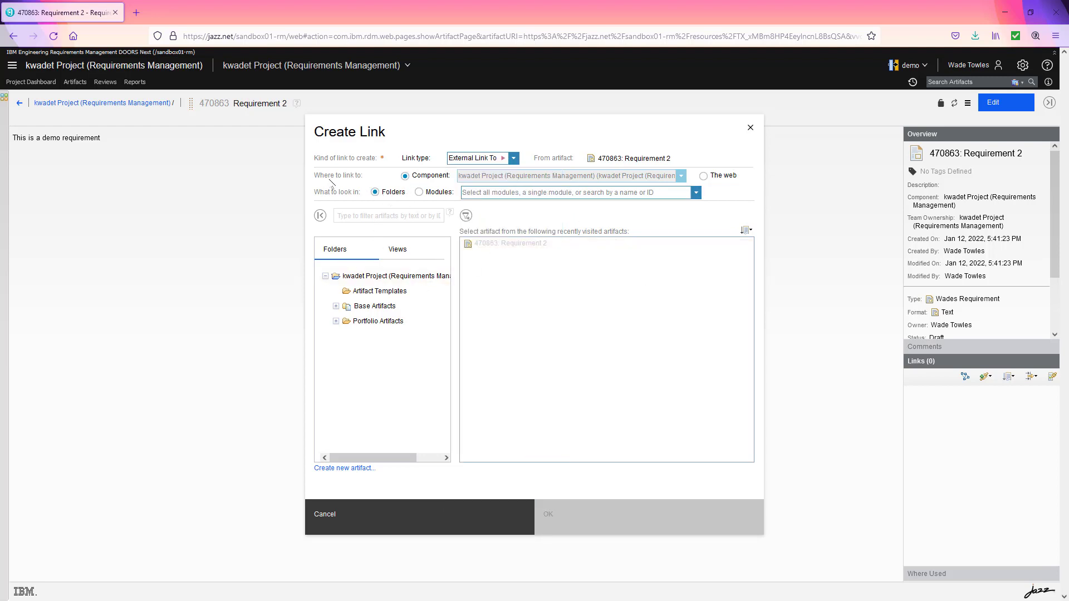
click(703, 176)
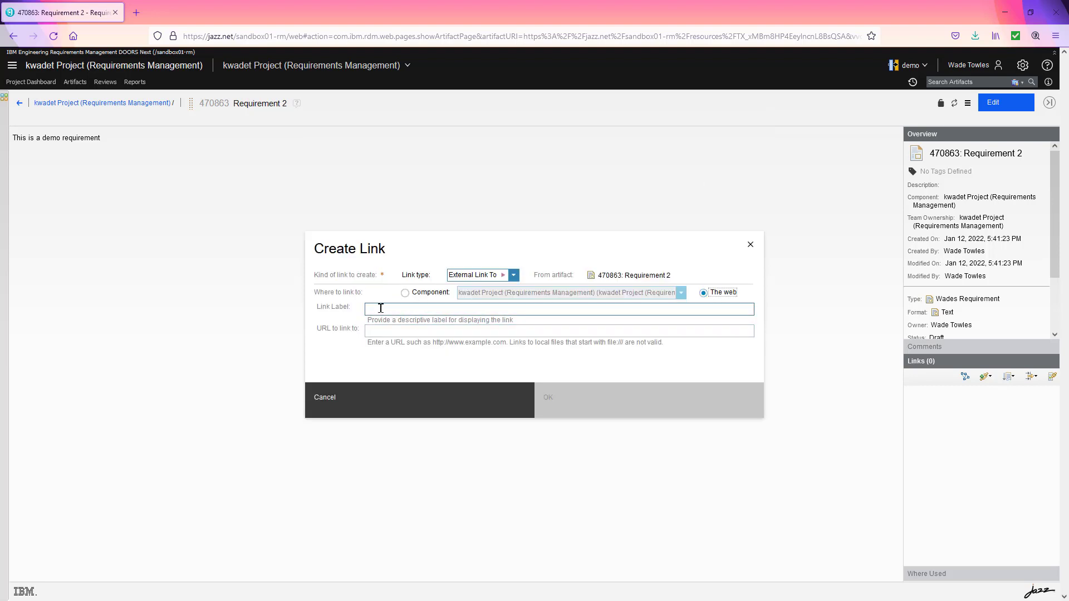
click(381, 308)
click(400, 331)
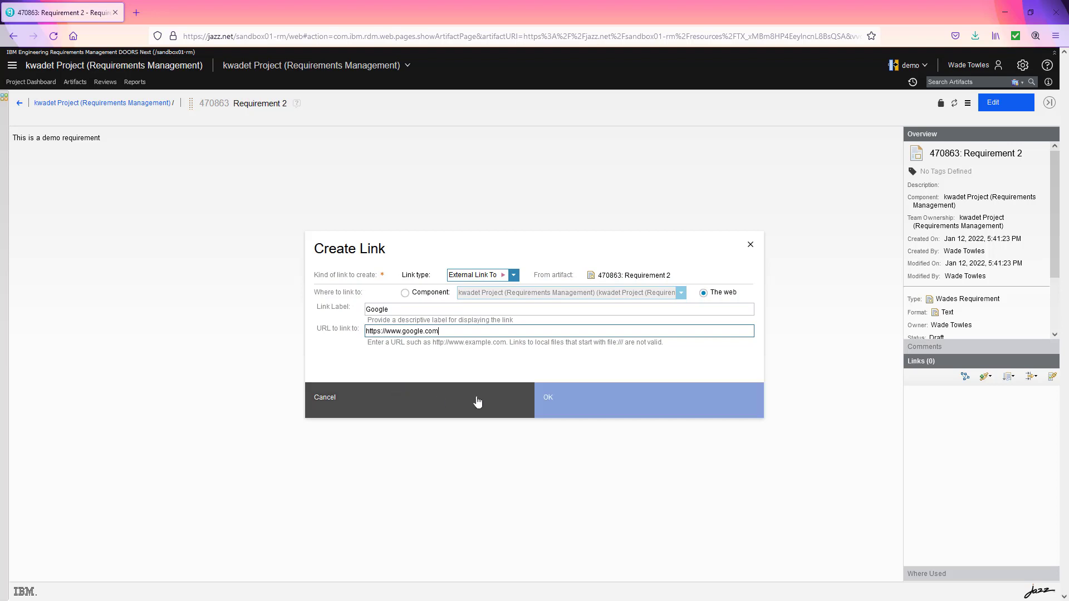
click(661, 405)
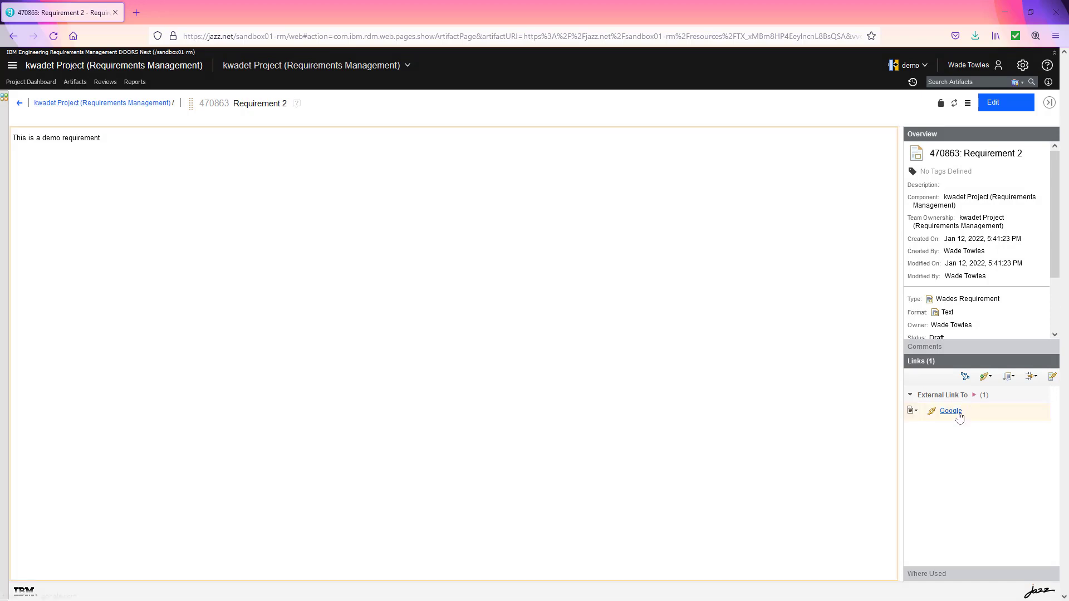
Step: Follow the Google link to verify it, then return to the project Artifacts list
right_click(959, 415)
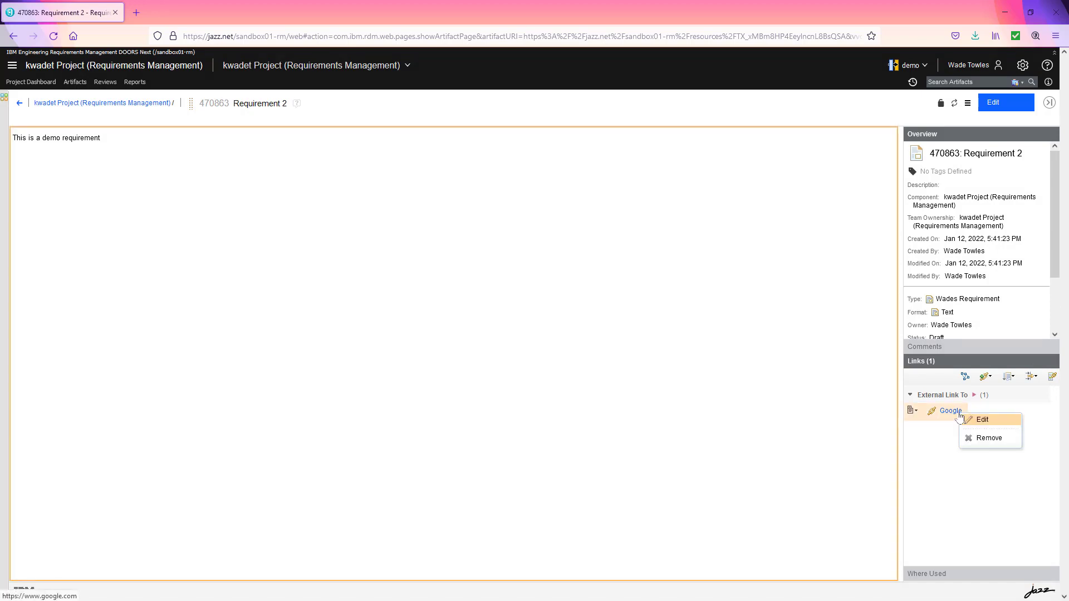
click(925, 431)
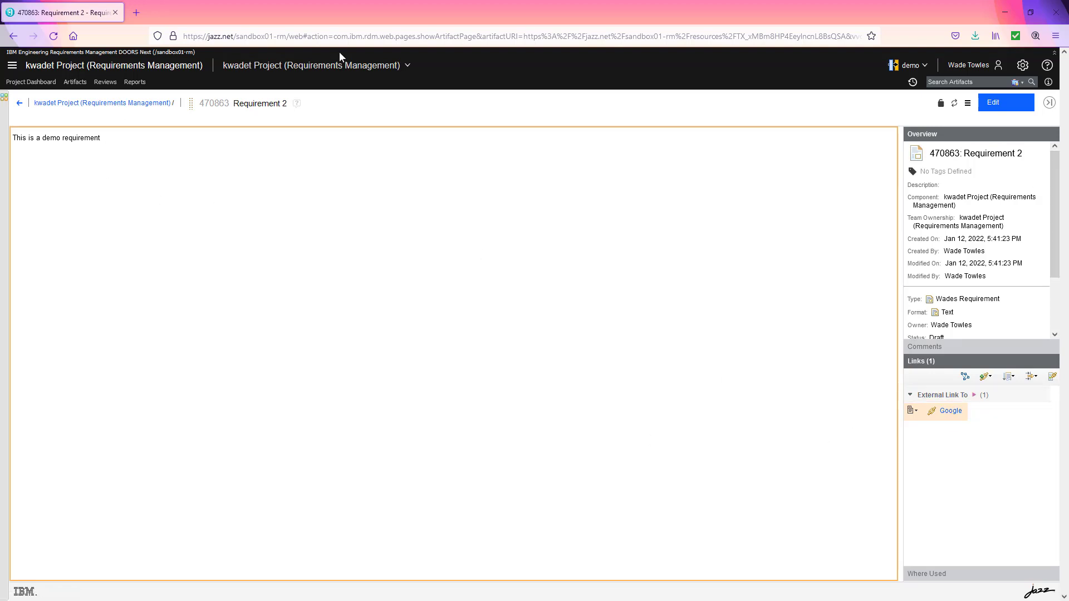
click(951, 411)
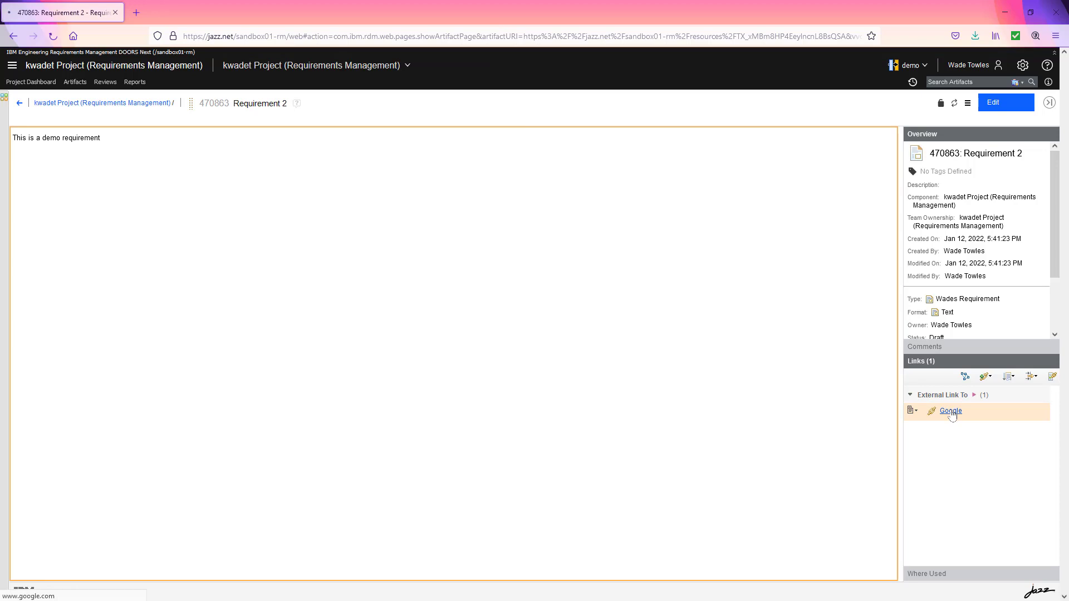
click(12, 37)
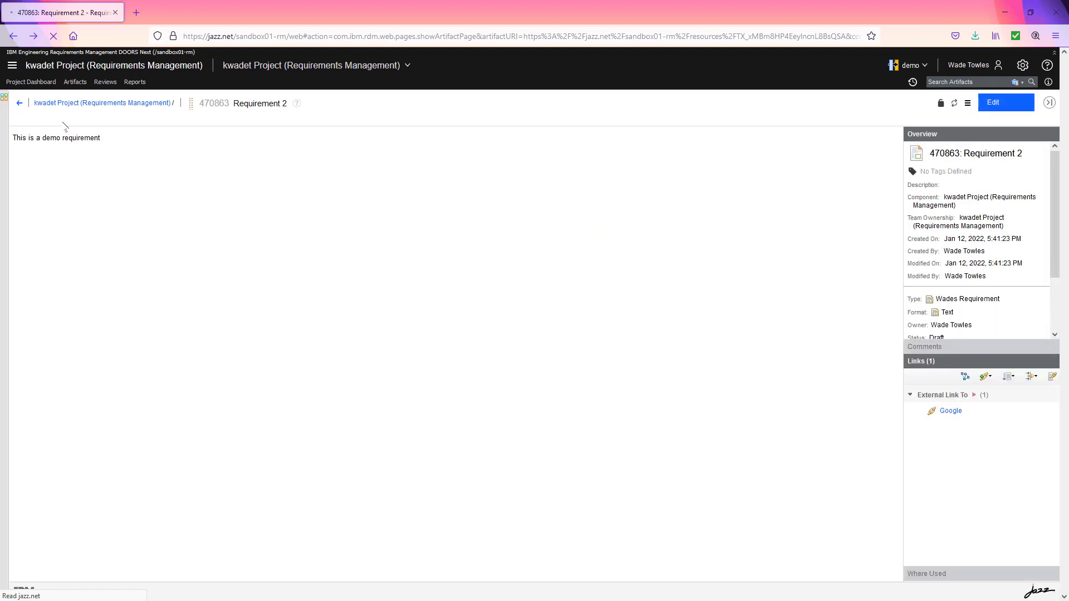
click(66, 104)
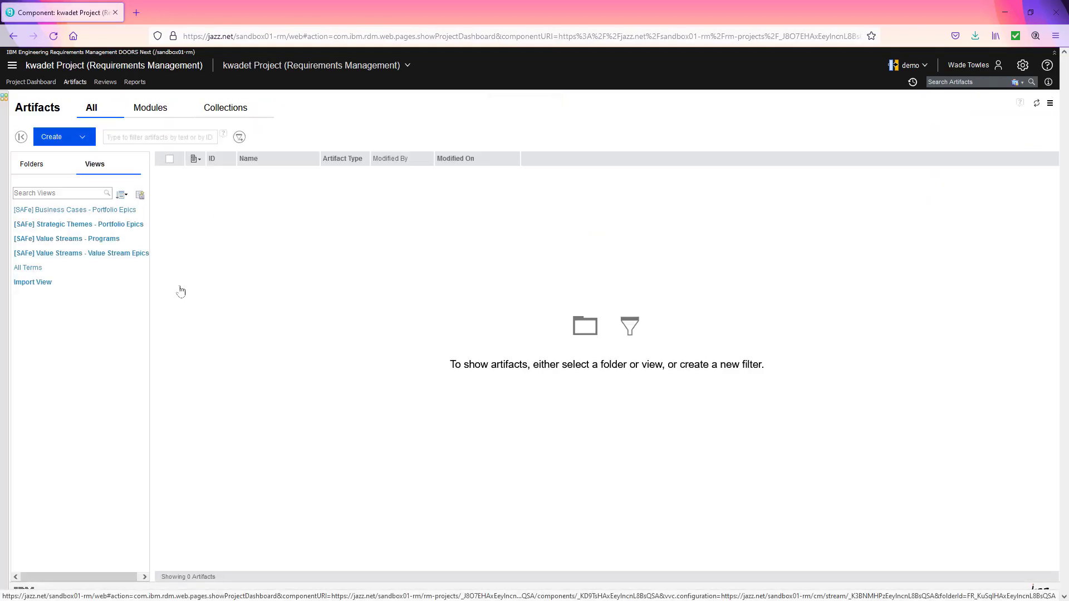
Step: Switch the working configuration from the Import View's current stream to the Variant stream
click(39, 282)
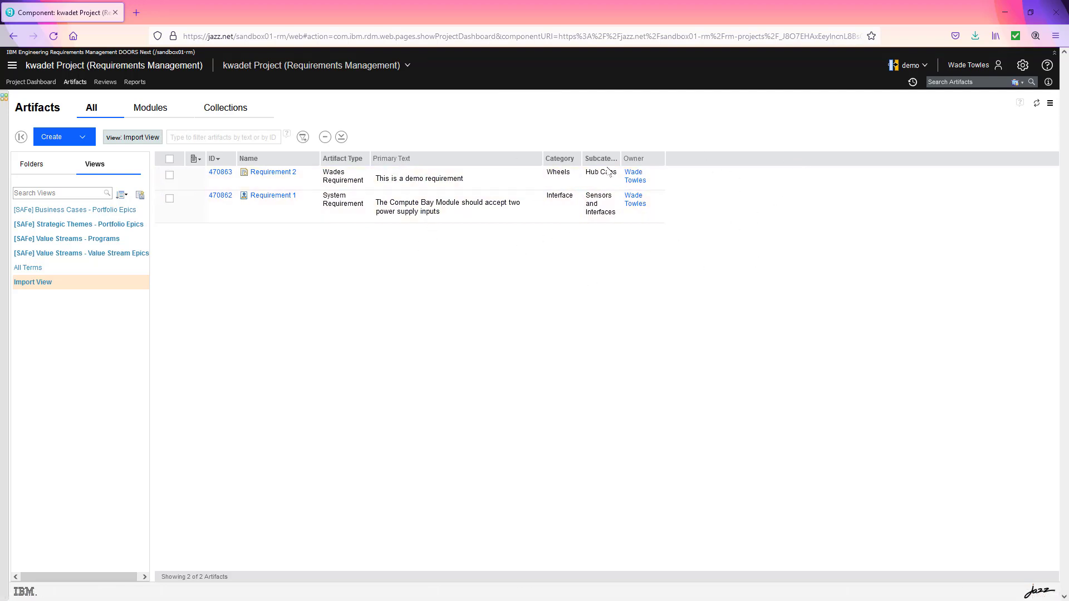
click(908, 65)
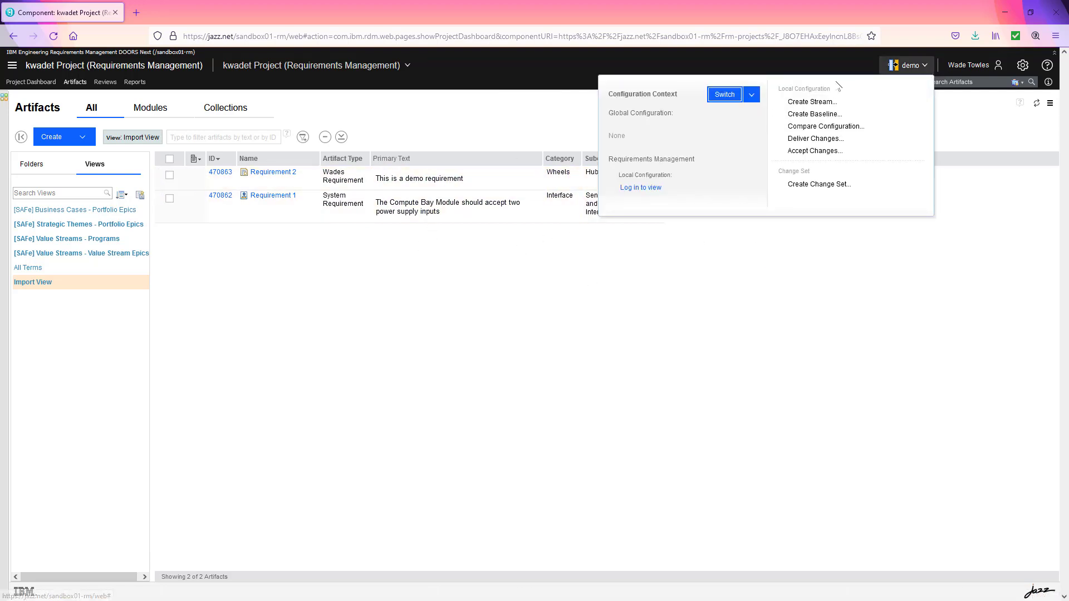
click(751, 95)
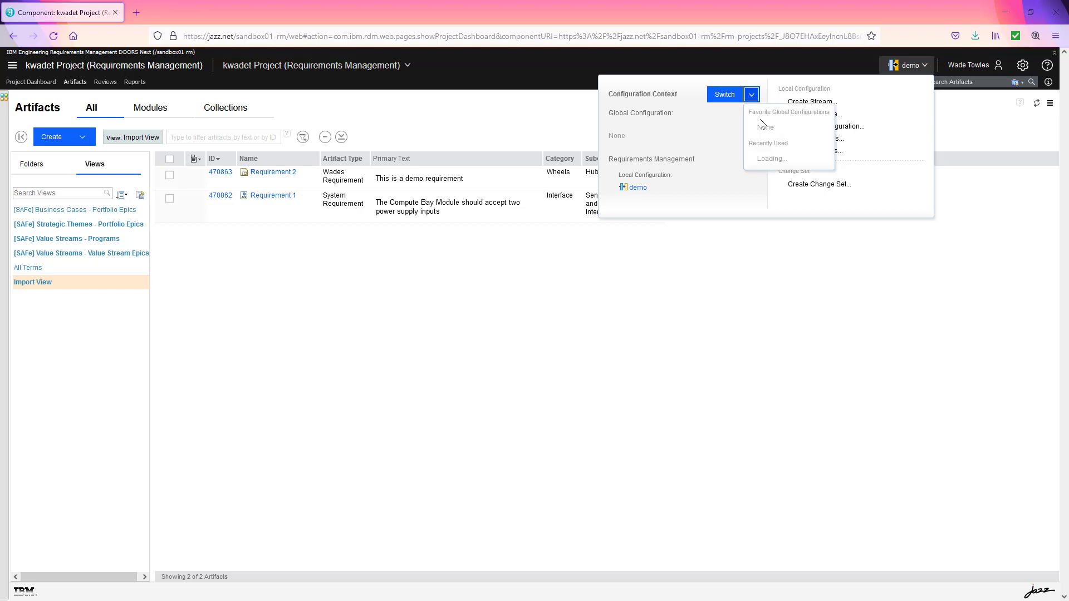
click(733, 99)
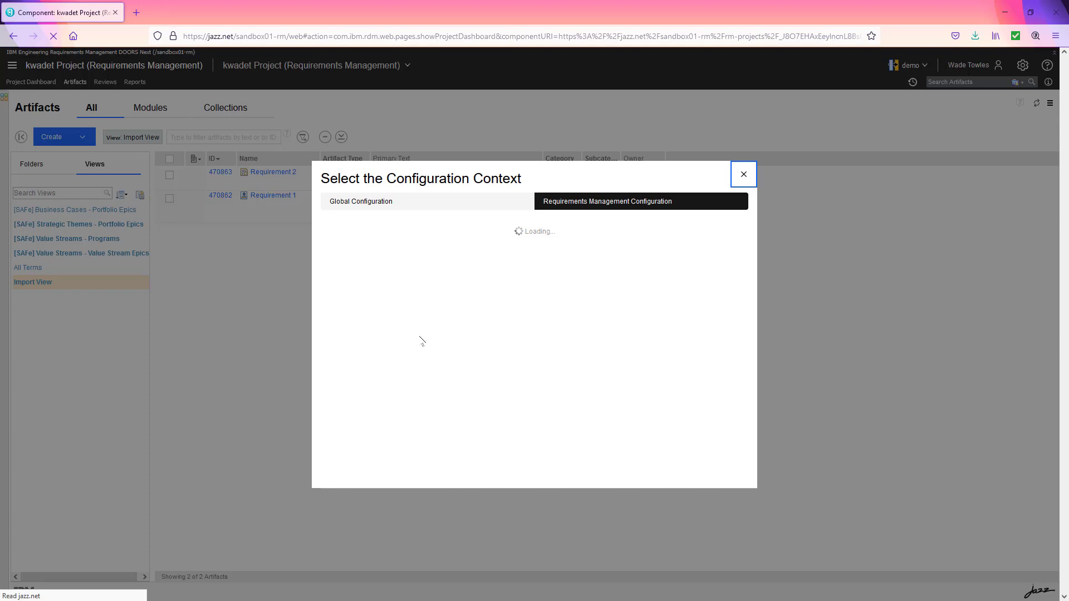
click(367, 303)
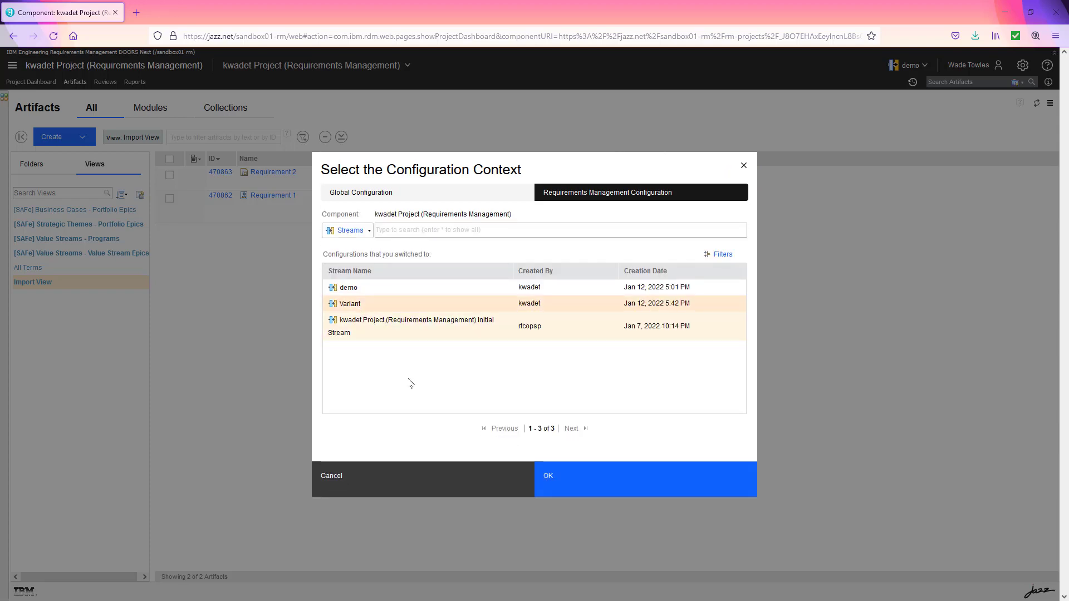
click(620, 484)
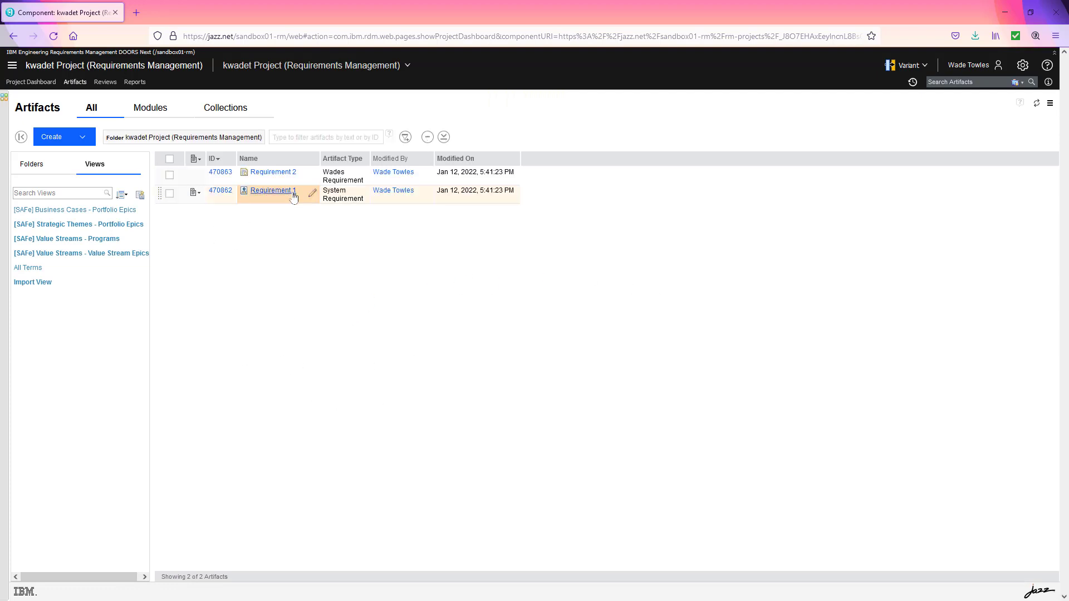
Step: Open Variant's Requirement 2 to confirm it has no links, then return to the artifacts list
click(273, 172)
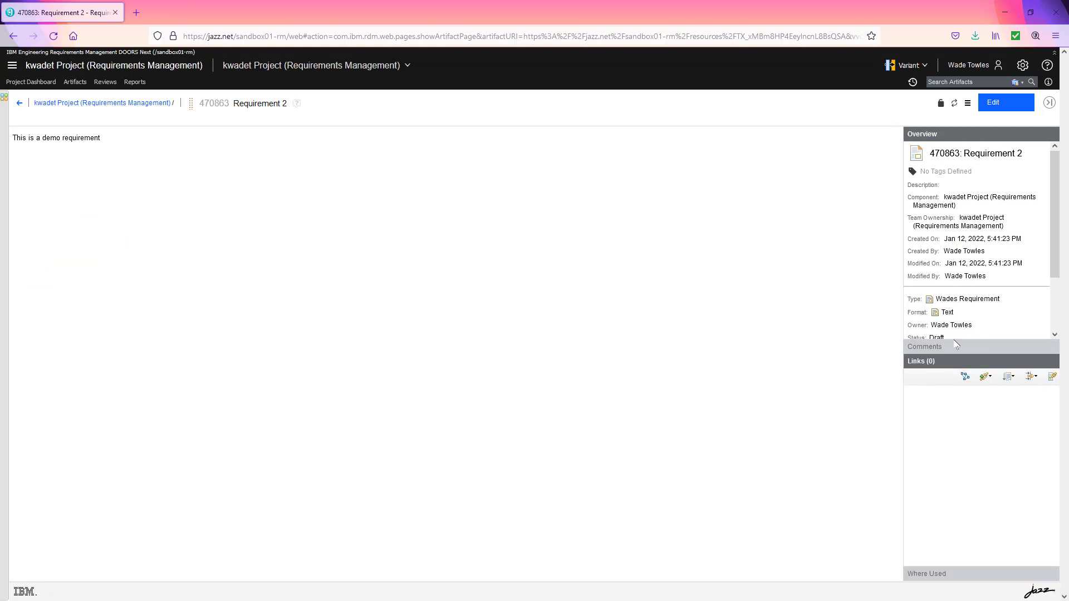
click(52, 107)
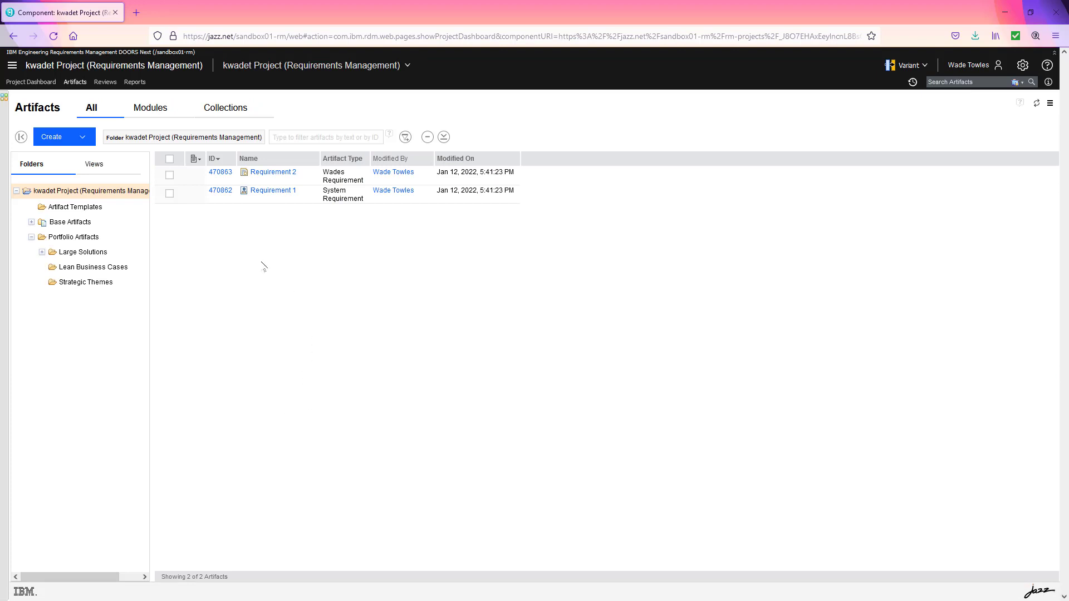
click(84, 138)
Step: Add new rows with the texts '3rd Requirement' and '4th REquirement' in the spreadsheet
click(398, 383)
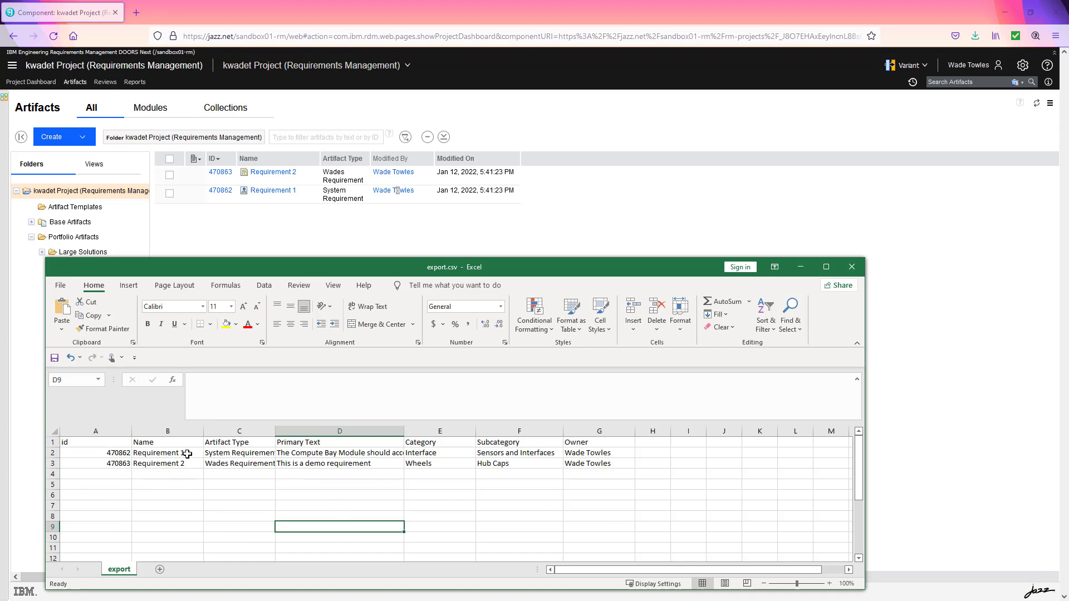
drag(186, 453, 203, 488)
click(252, 464)
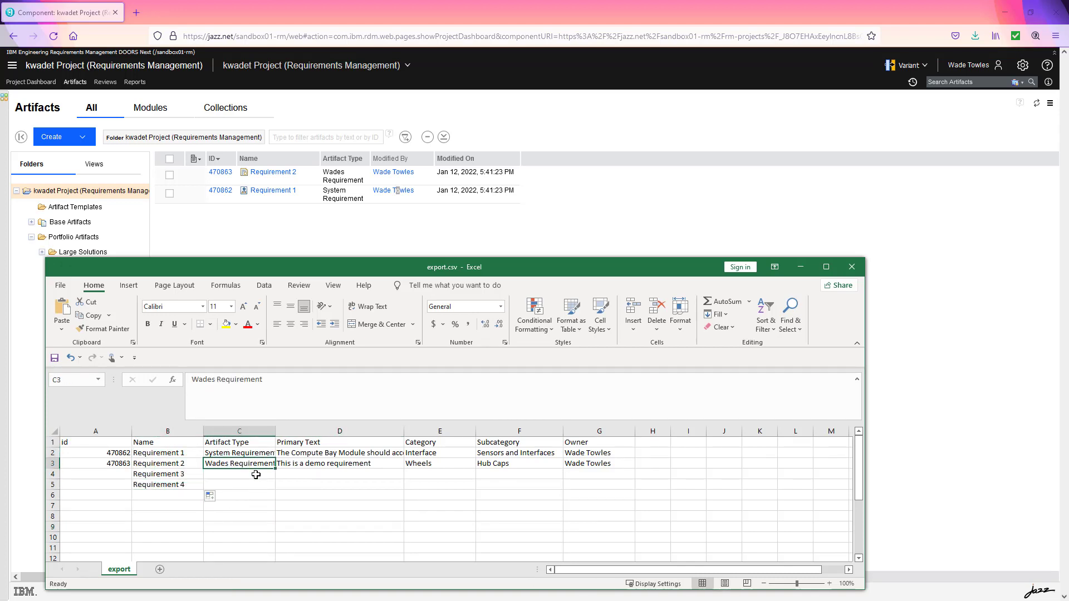
click(259, 476)
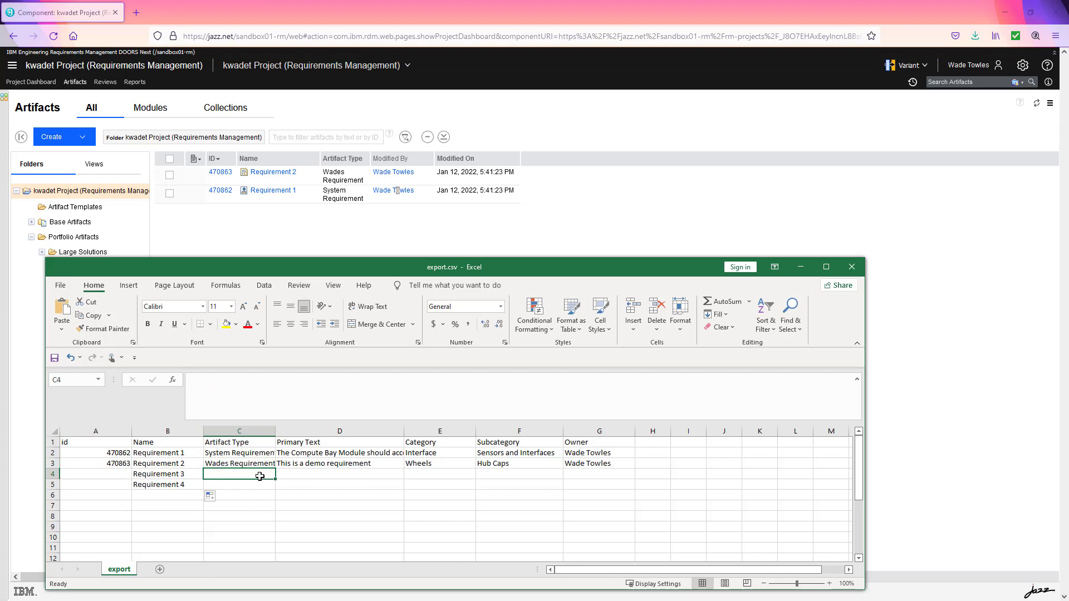
text(3rd R)
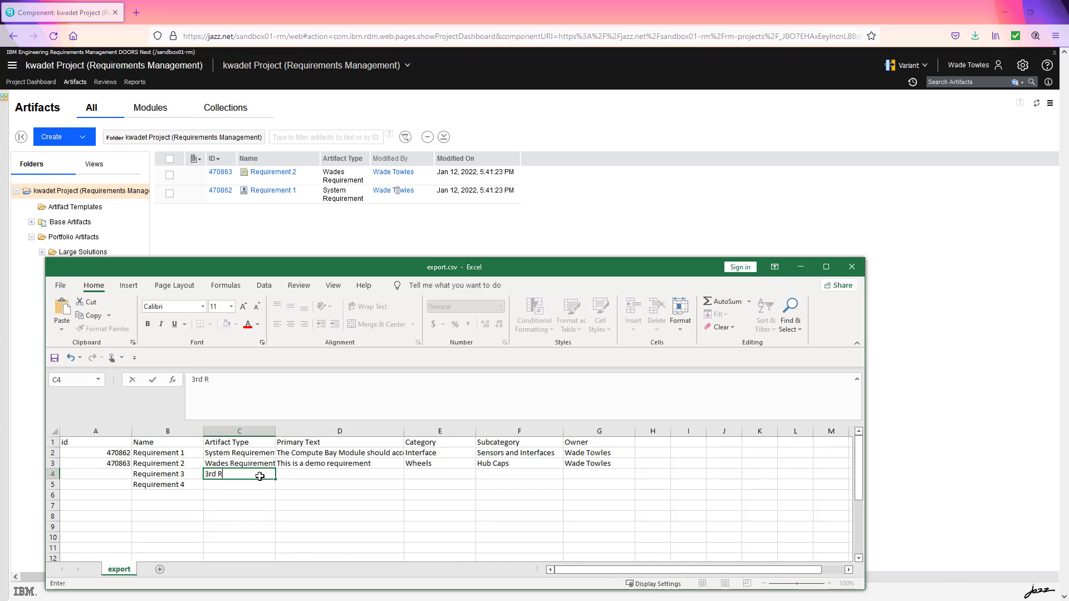
text(equirement)
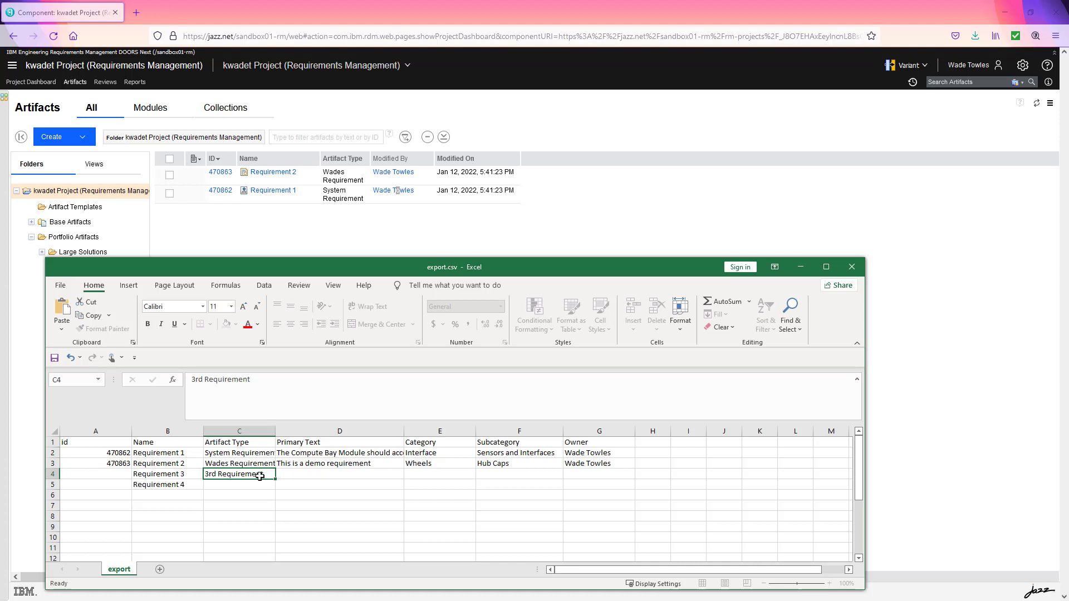
key(Return)
text(4th)
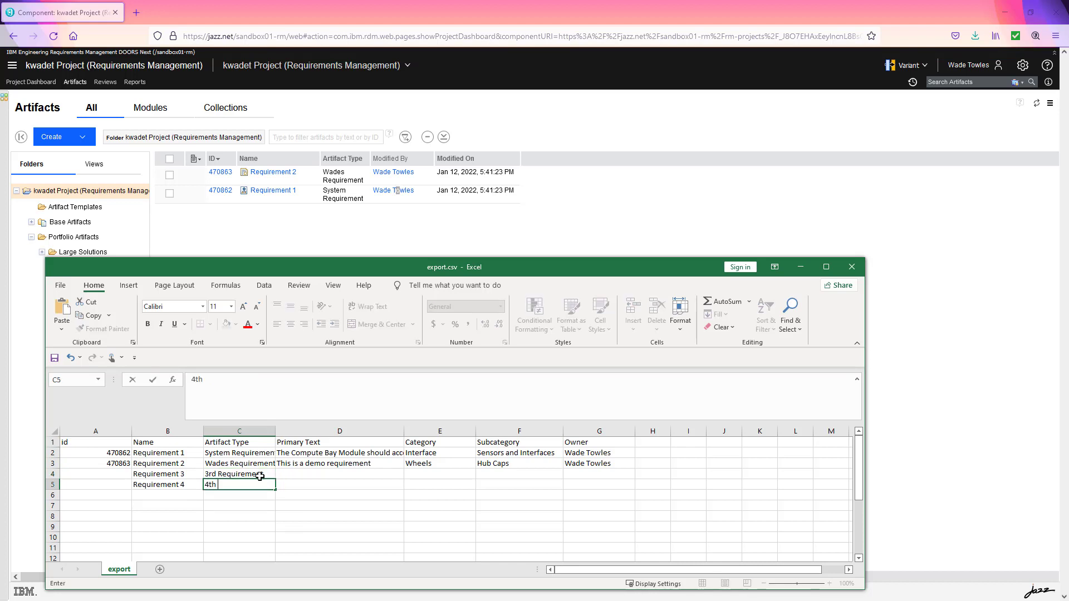
text( REquirement)
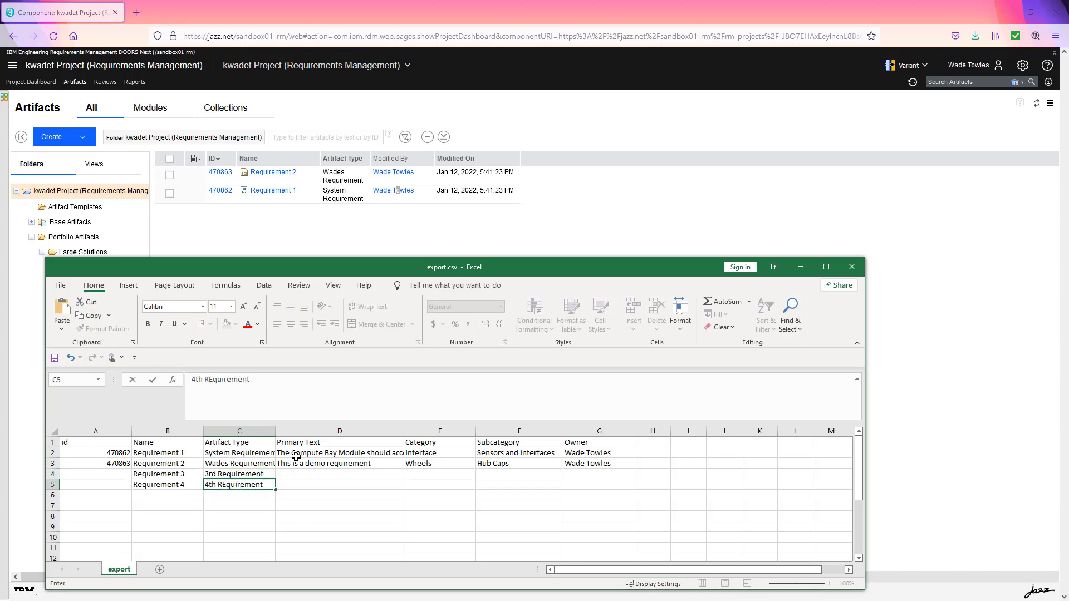
click(305, 473)
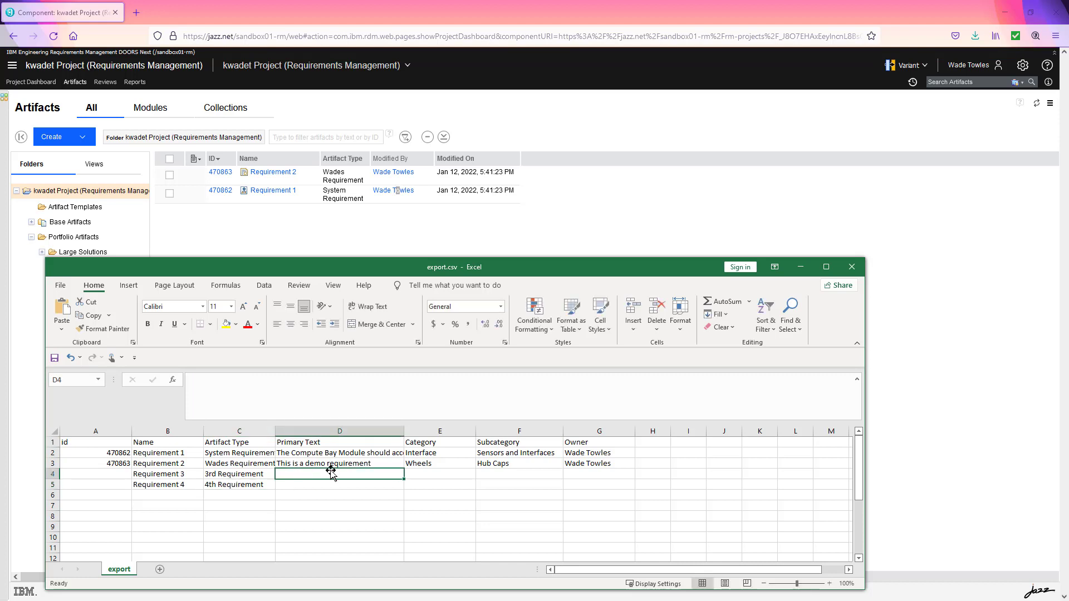
Step: Move both texts into Primary Text and fill Wades Requirement down as their artifact type
drag(259, 475, 259, 484)
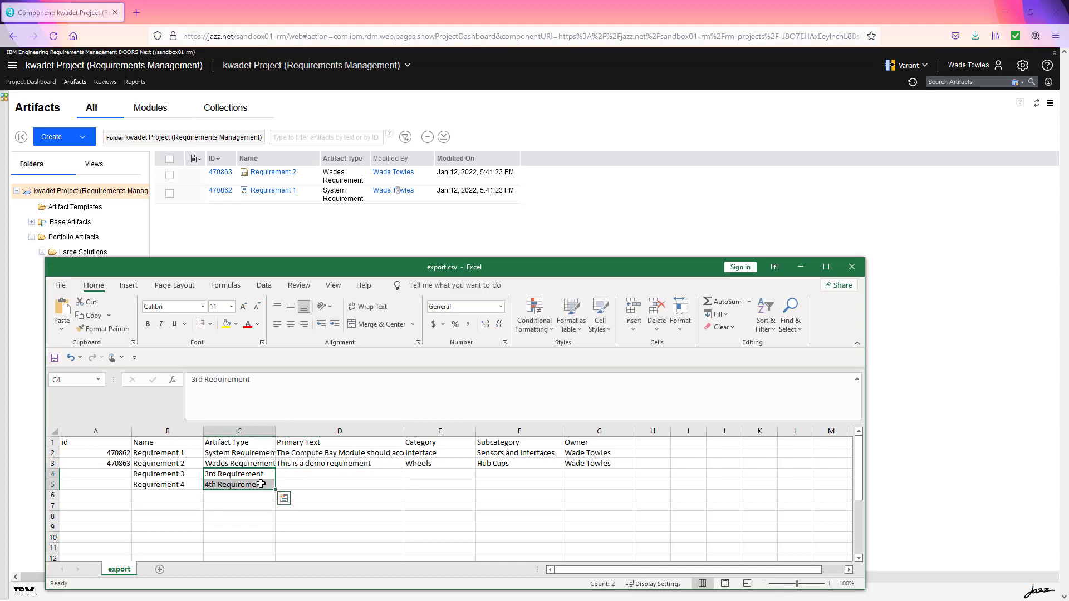
key(ctrl+x)
click(318, 477)
key(ctrl+v)
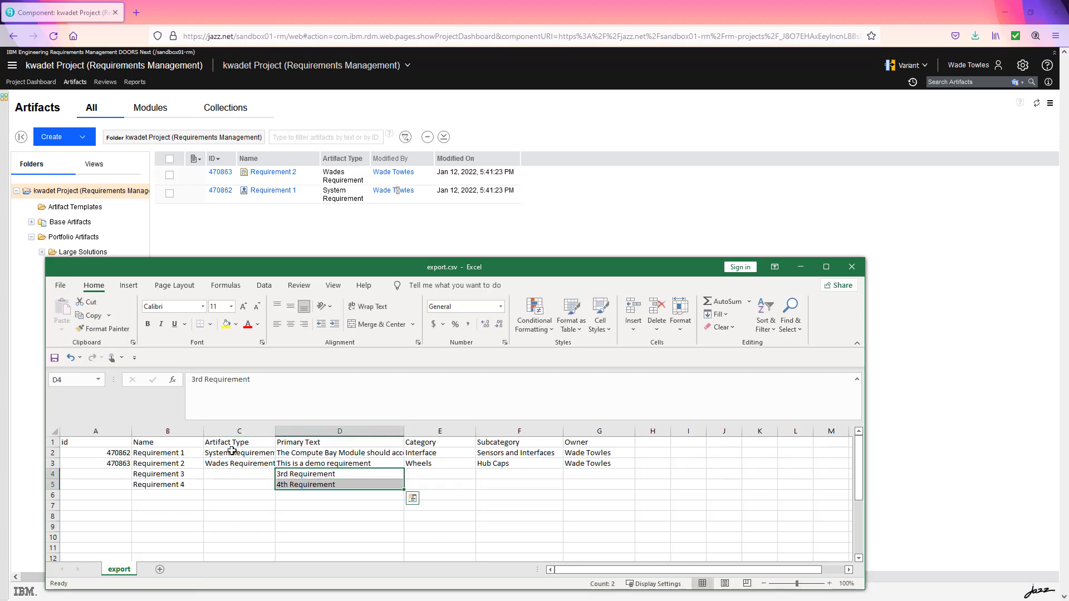
click(226, 464)
drag(275, 469, 276, 487)
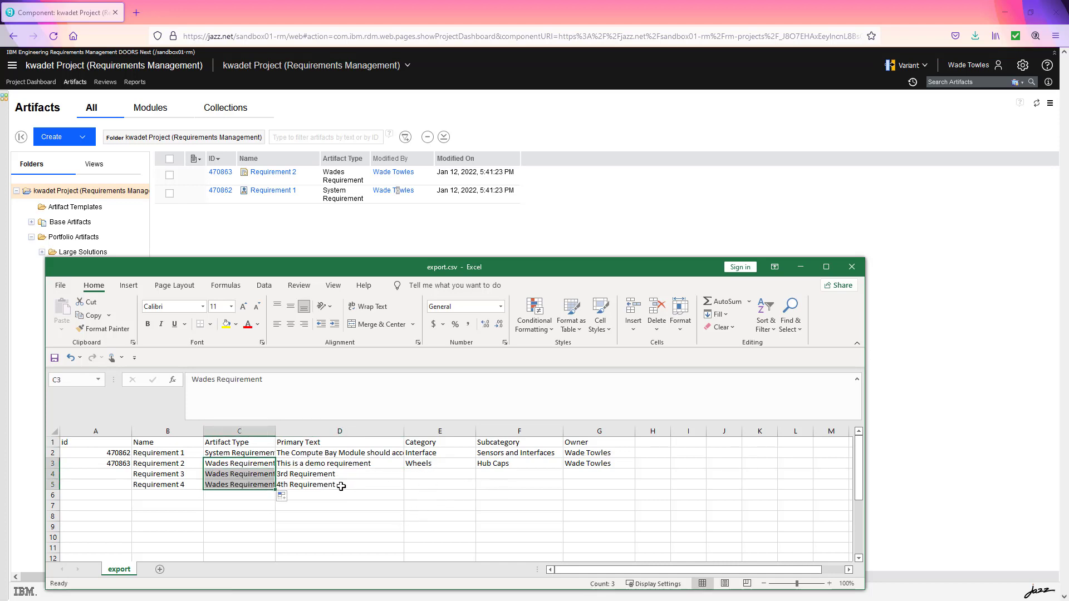
Step: Set category wings for both rows, with subcategories propellers and paint
click(436, 474)
text(wingfs)
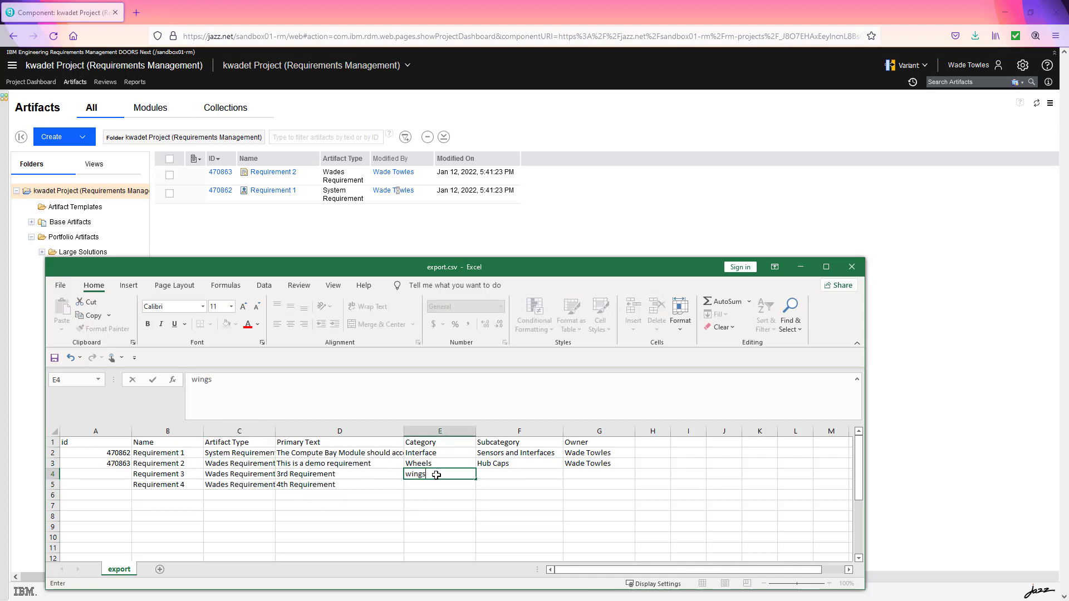
key(Return)
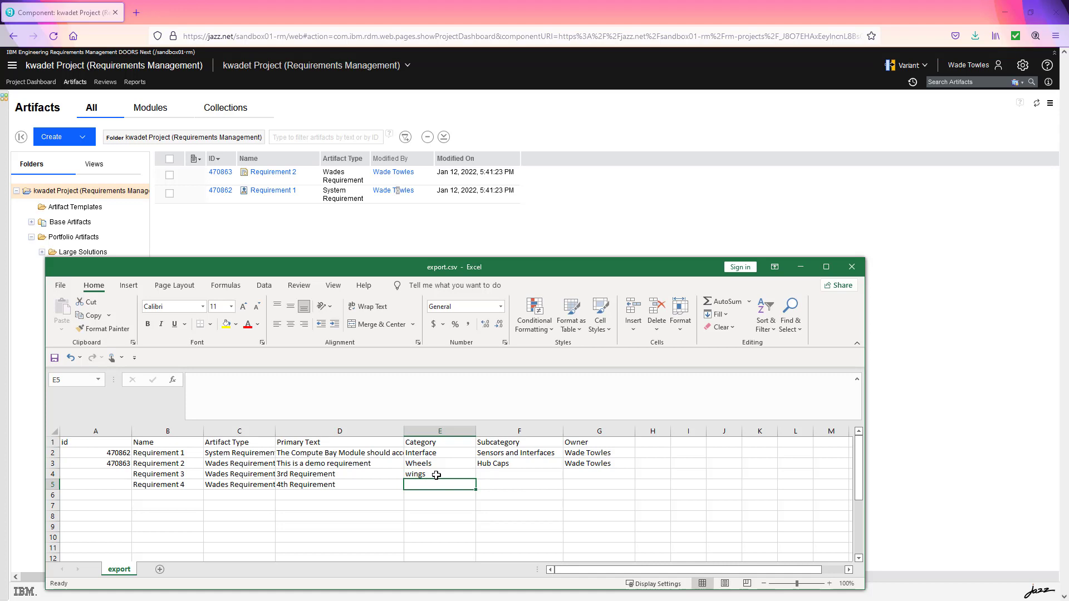
text(wingfs)
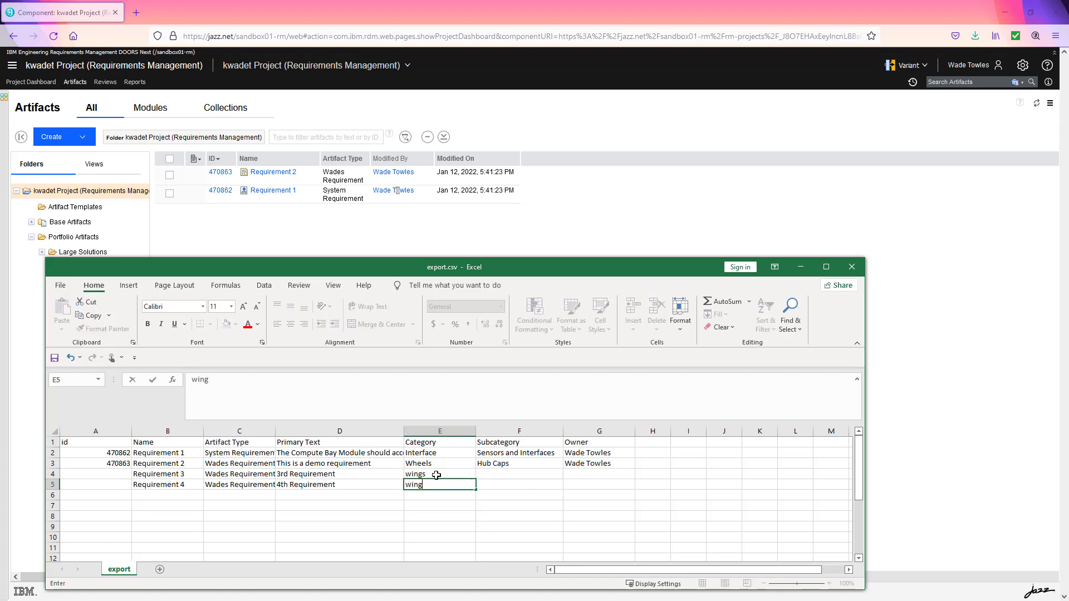
click(508, 472)
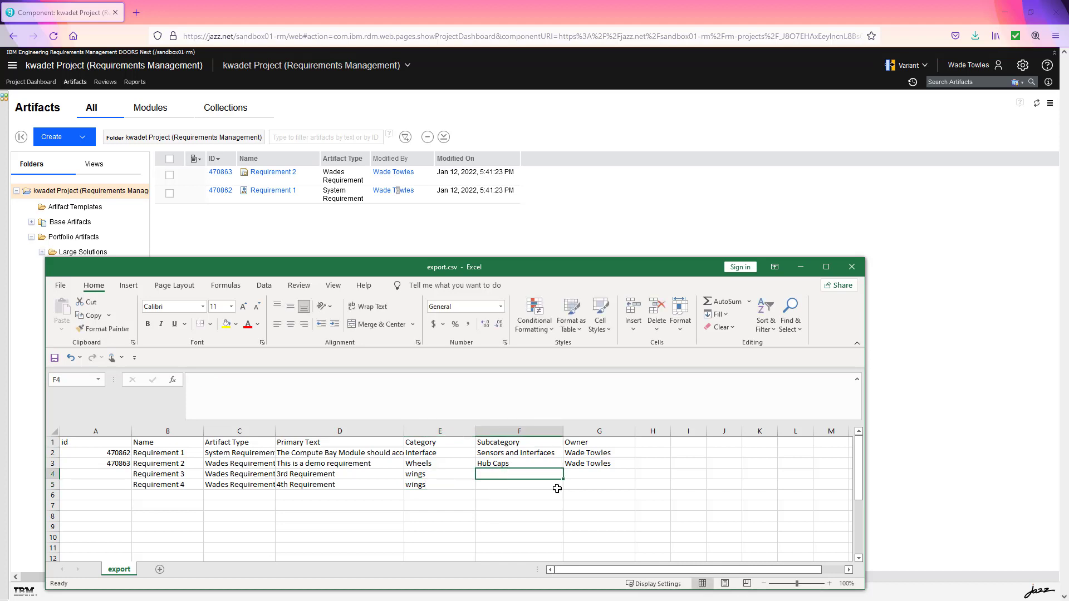
text(propellers)
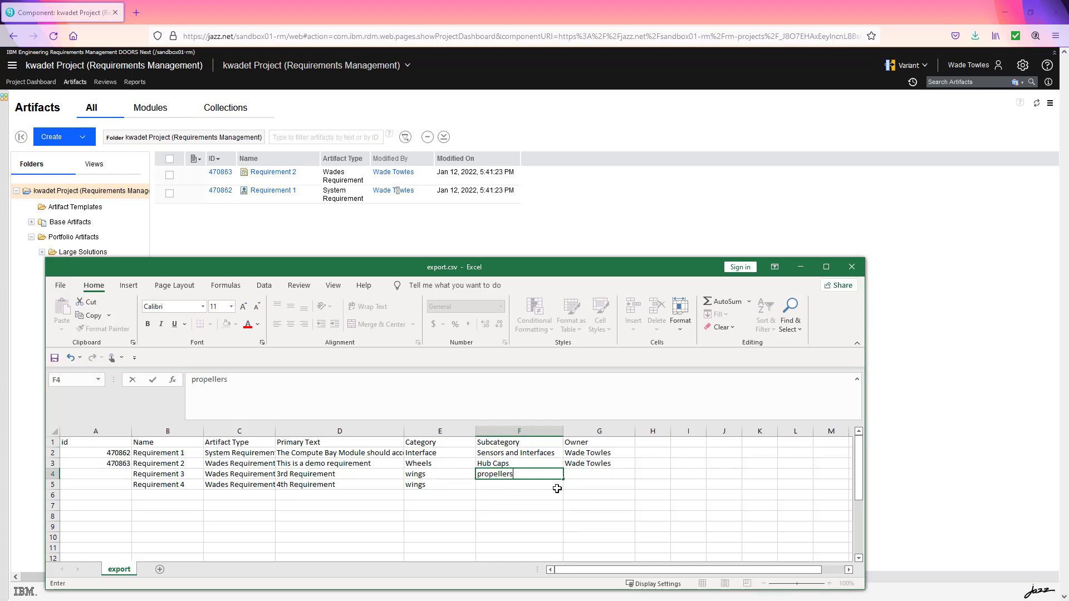
key(Return)
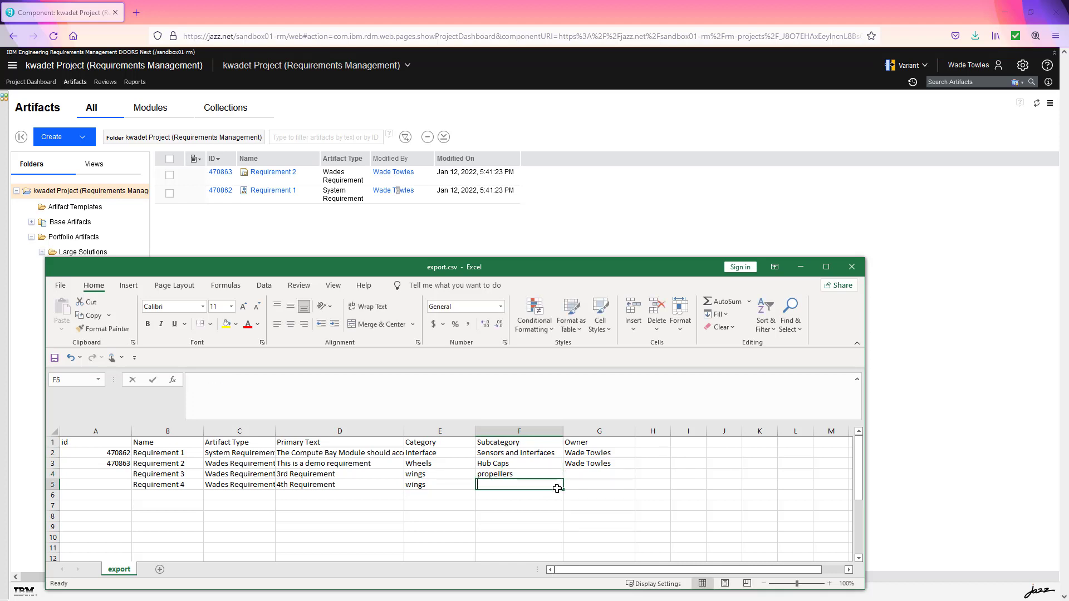
text(pain)
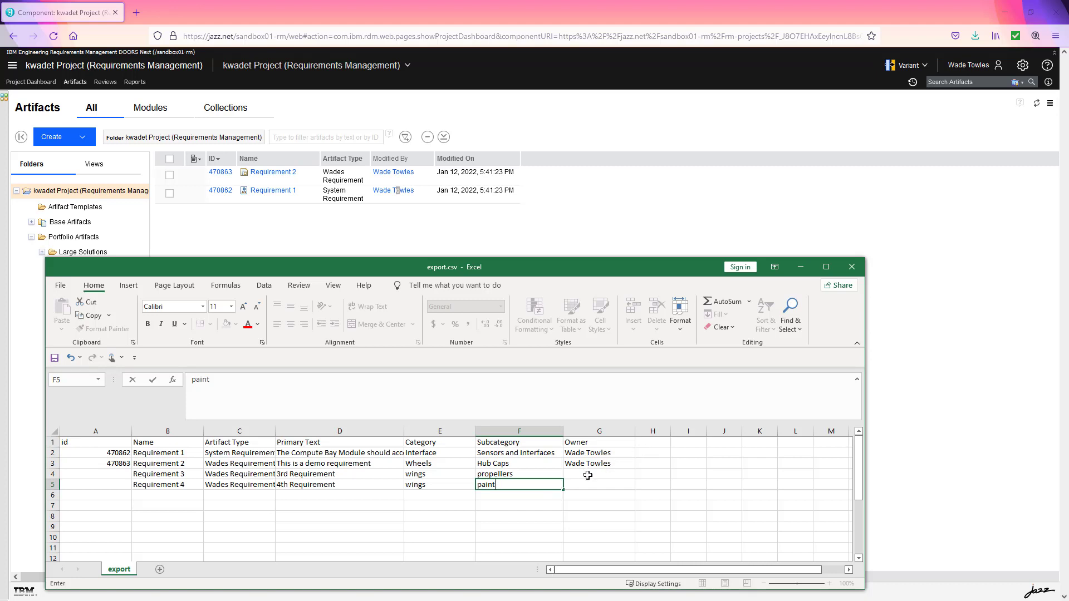
text(t)
click(513, 472)
Step: Copy the existing owner down to the two new requirement rows
click(587, 474)
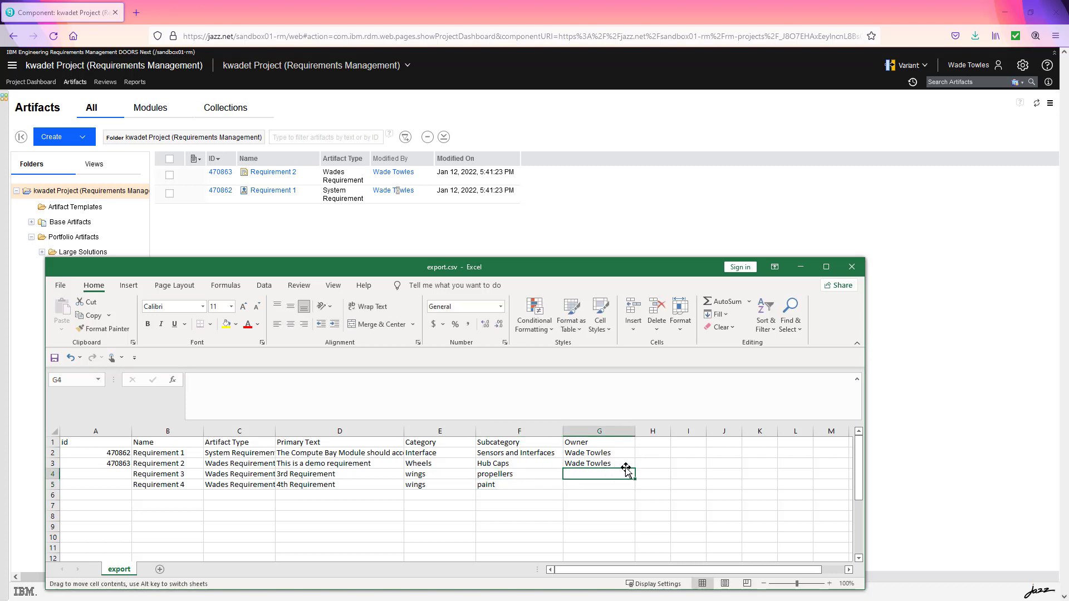
click(617, 462)
drag(635, 468, 635, 489)
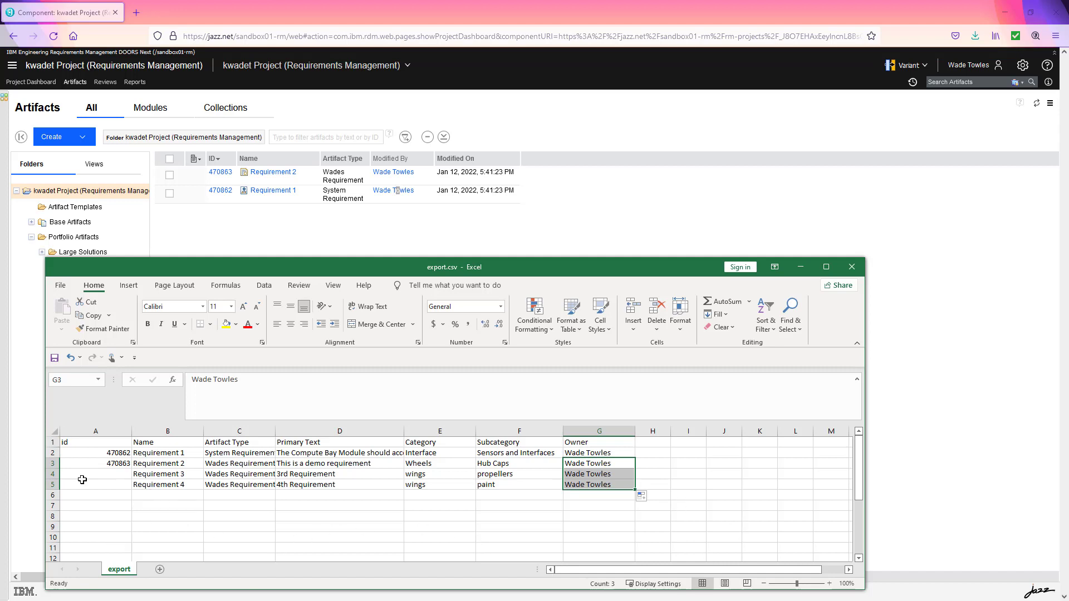
Step: Save export.csv, keeping the CSV format
click(61, 287)
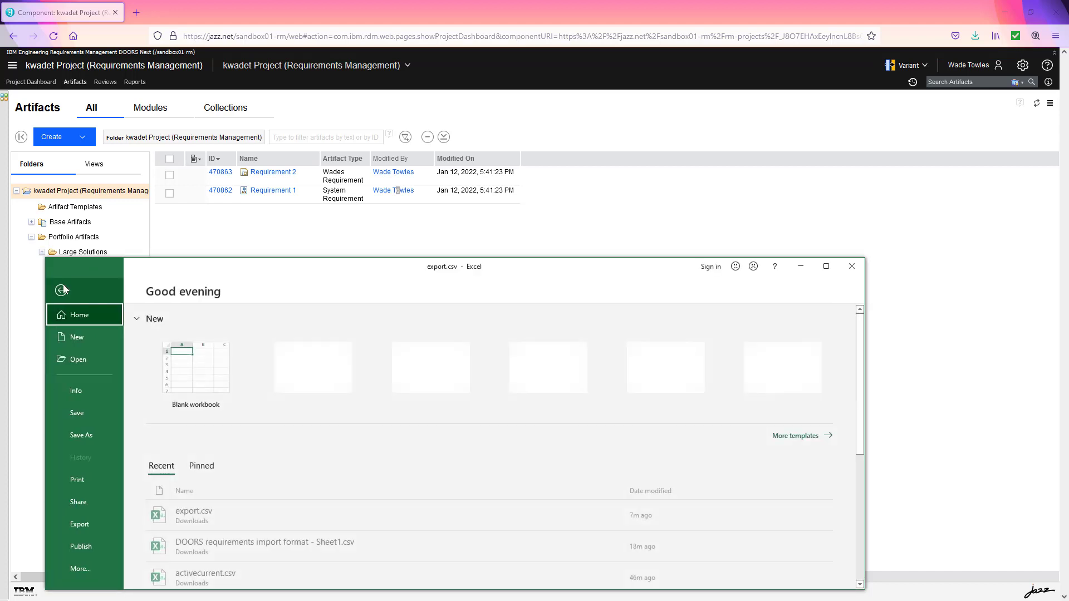
click(78, 413)
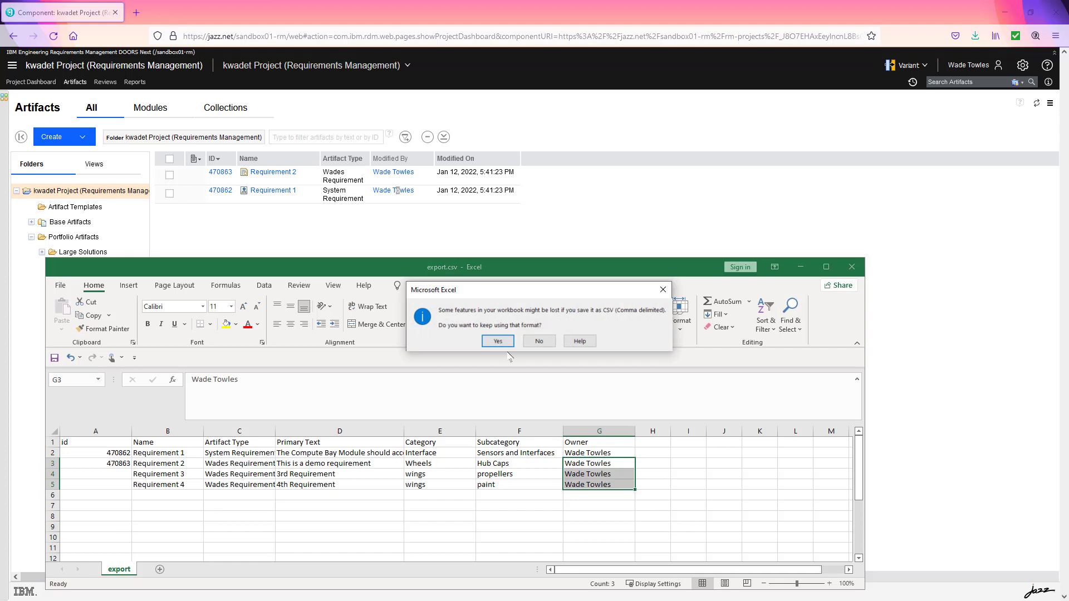
click(498, 341)
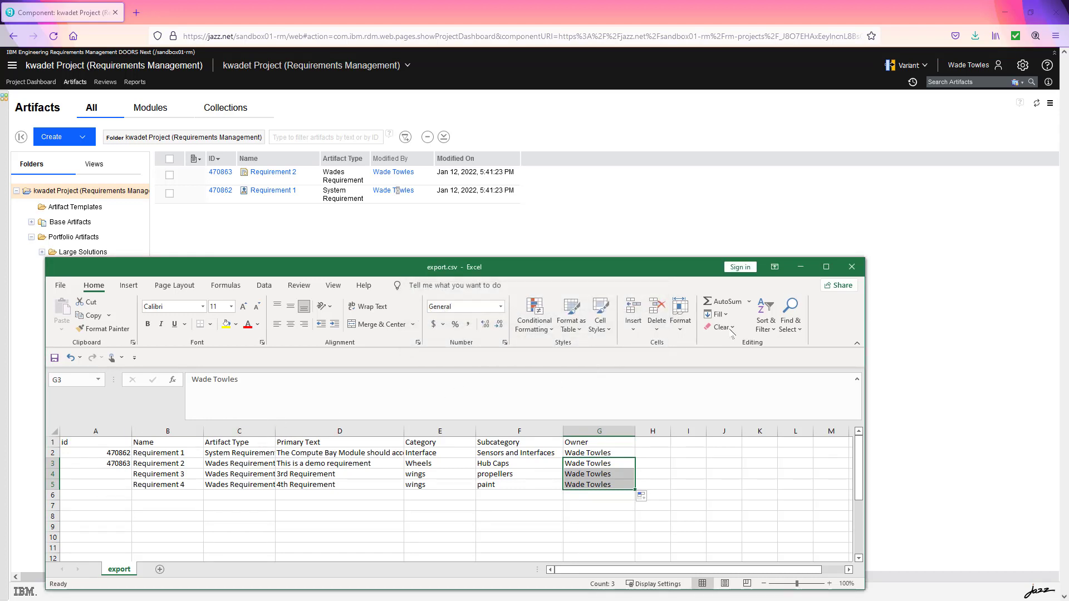
click(258, 237)
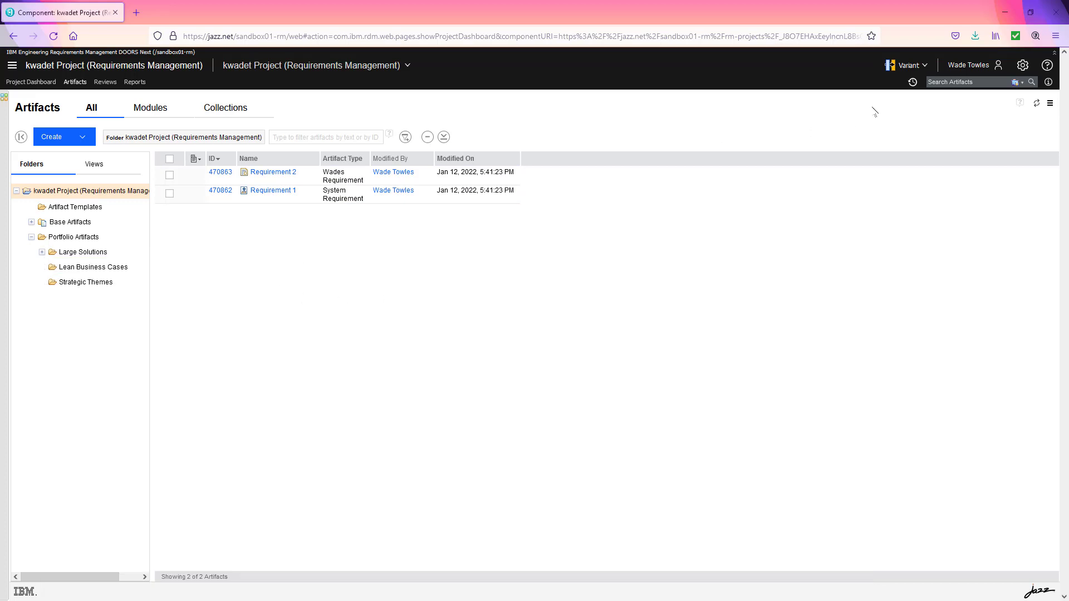
Step: Run a CSV artifact import of export.csv and refresh the list to show Requirements 3 and 4
click(83, 137)
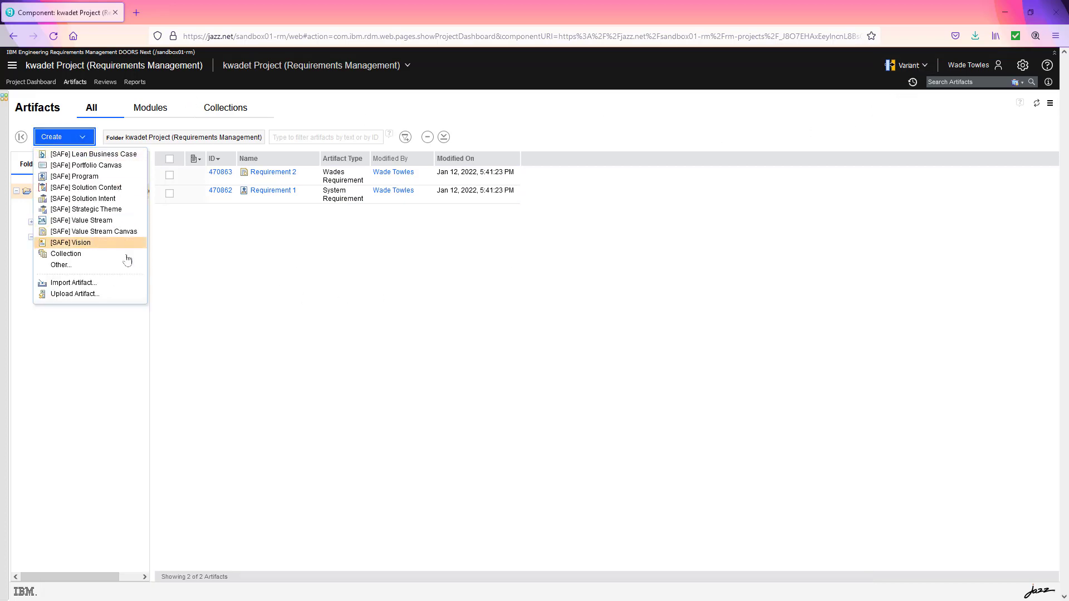
click(73, 283)
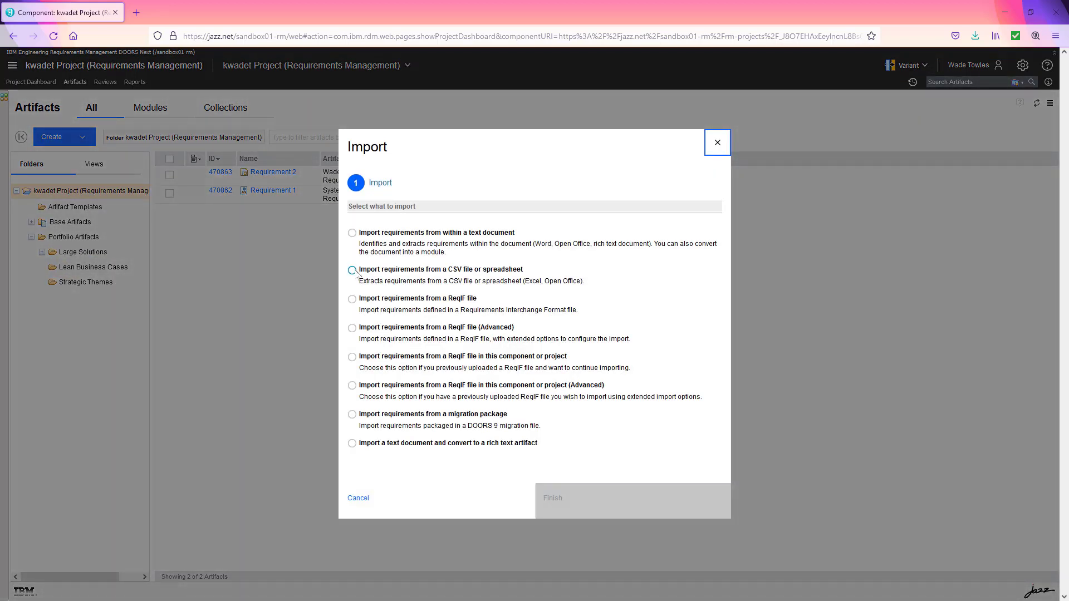
click(352, 271)
click(592, 514)
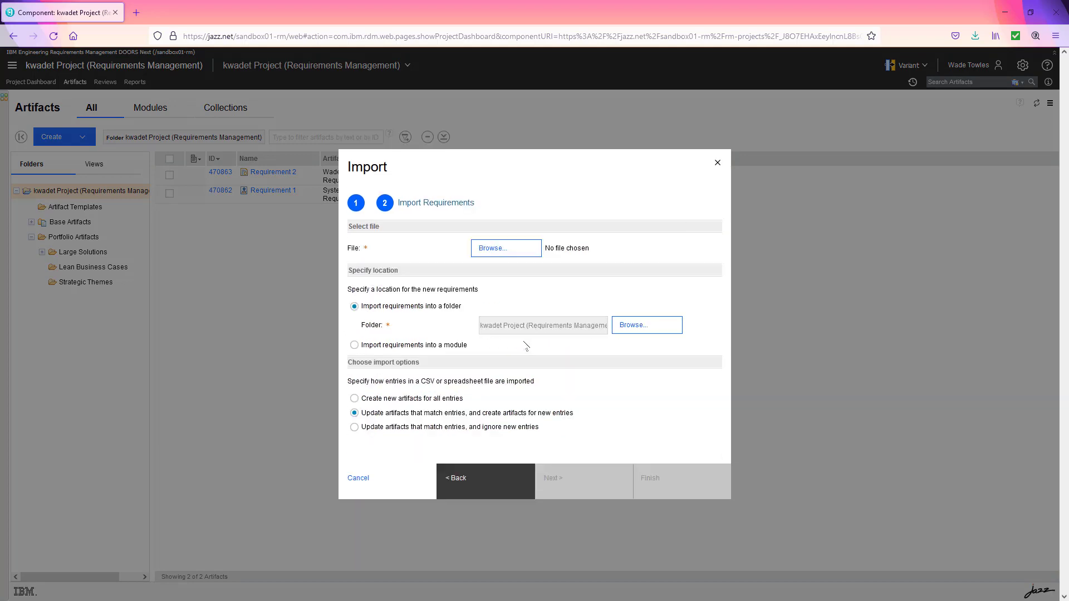
click(503, 250)
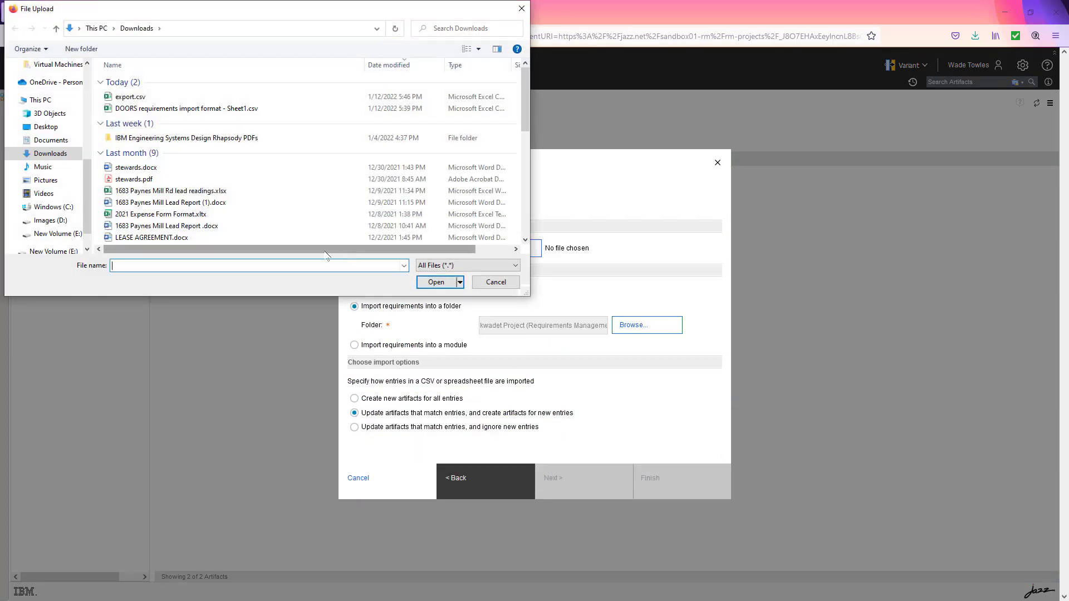
double_click(130, 97)
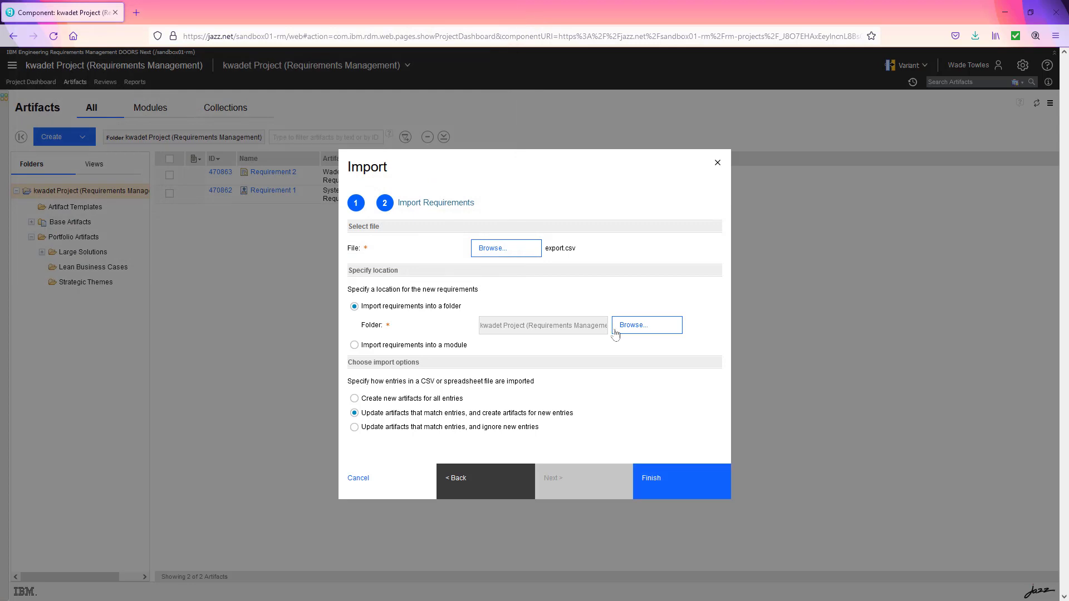
click(683, 487)
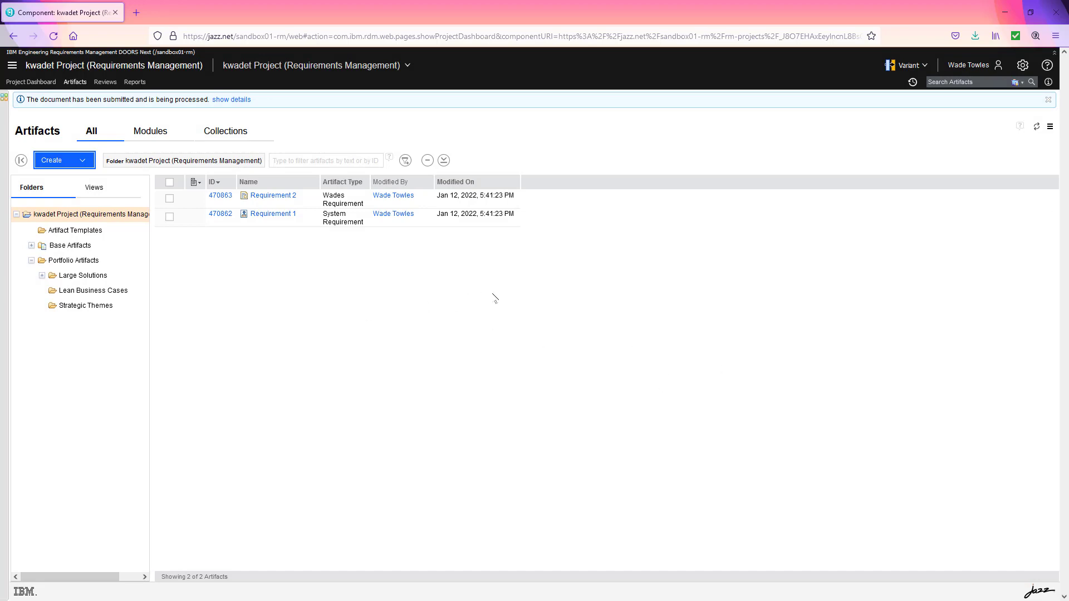
click(1036, 127)
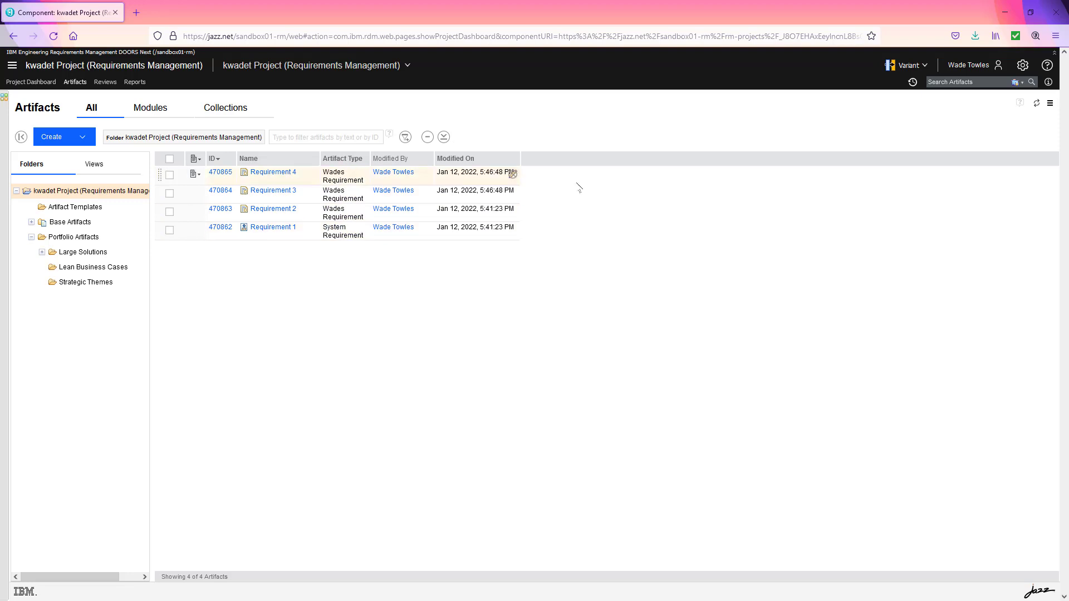
Step: Load the Import View, then switch the configuration from Variant to the demo stream
click(94, 163)
click(32, 283)
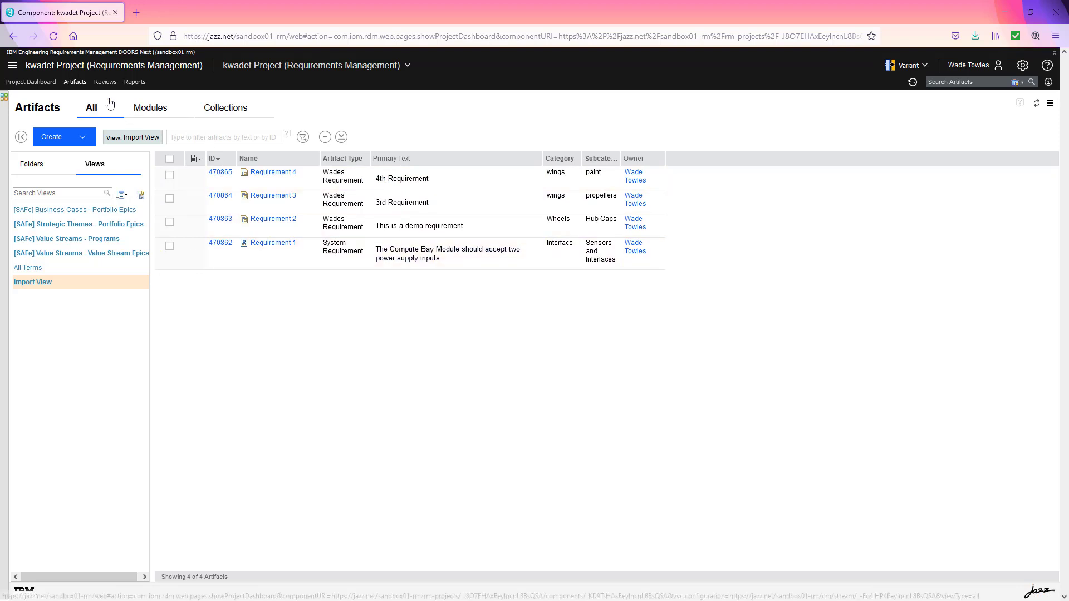
click(902, 65)
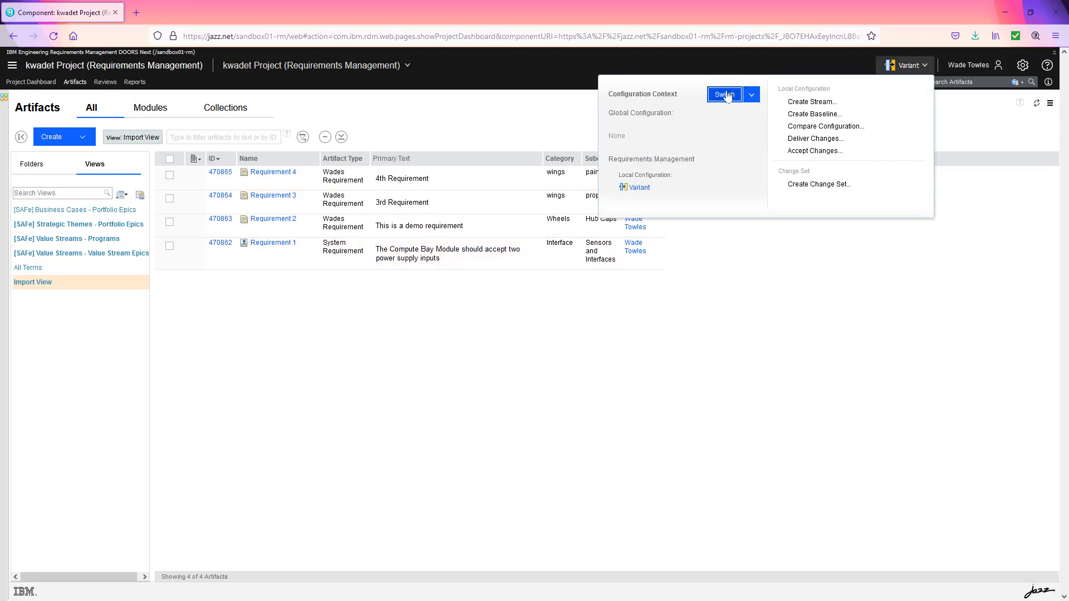
click(725, 94)
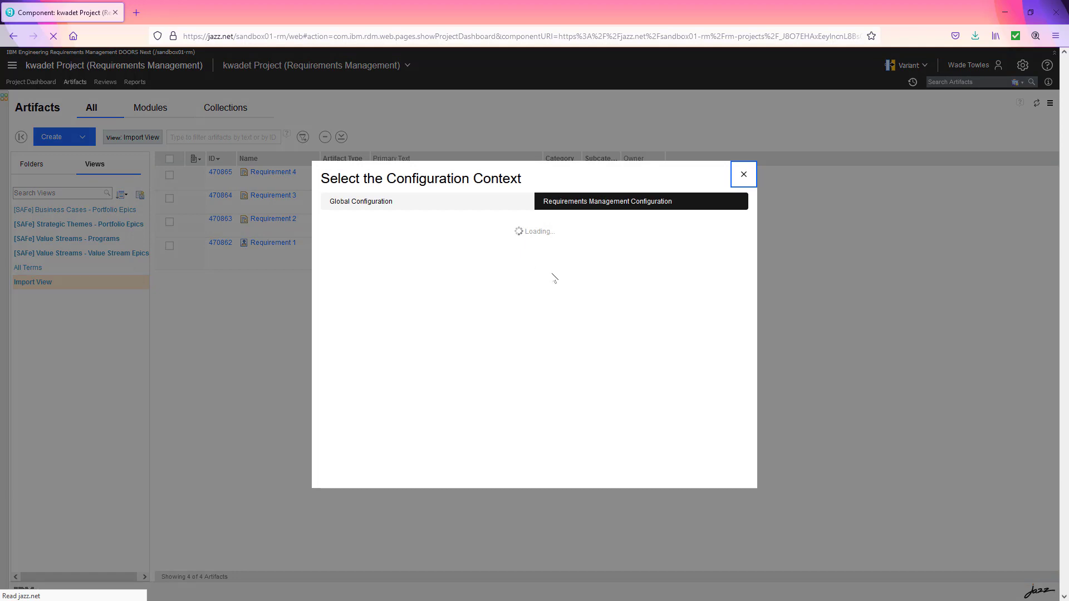
click(390, 304)
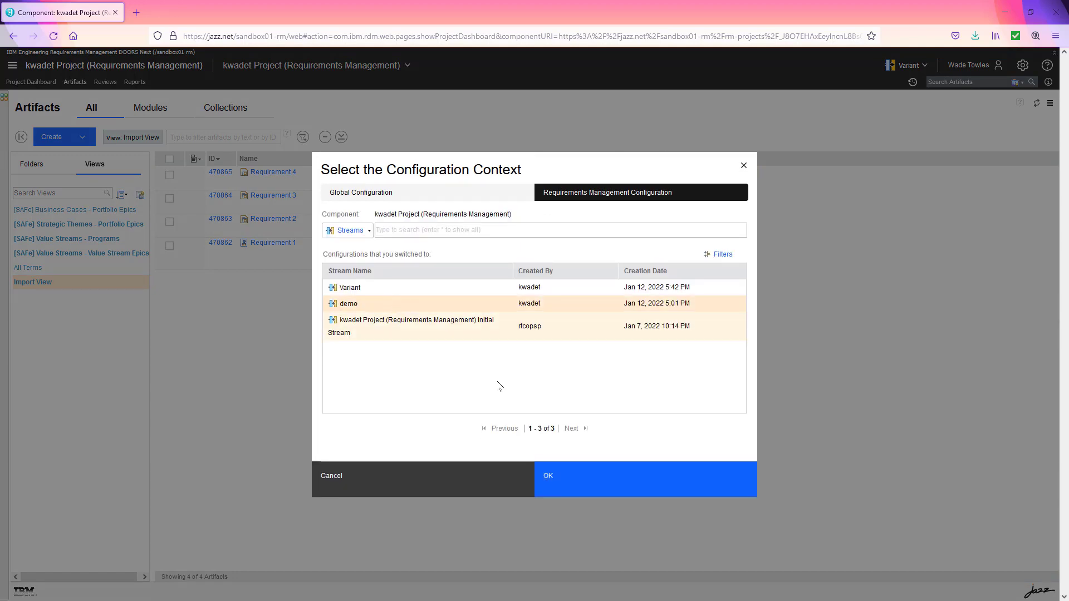
click(622, 487)
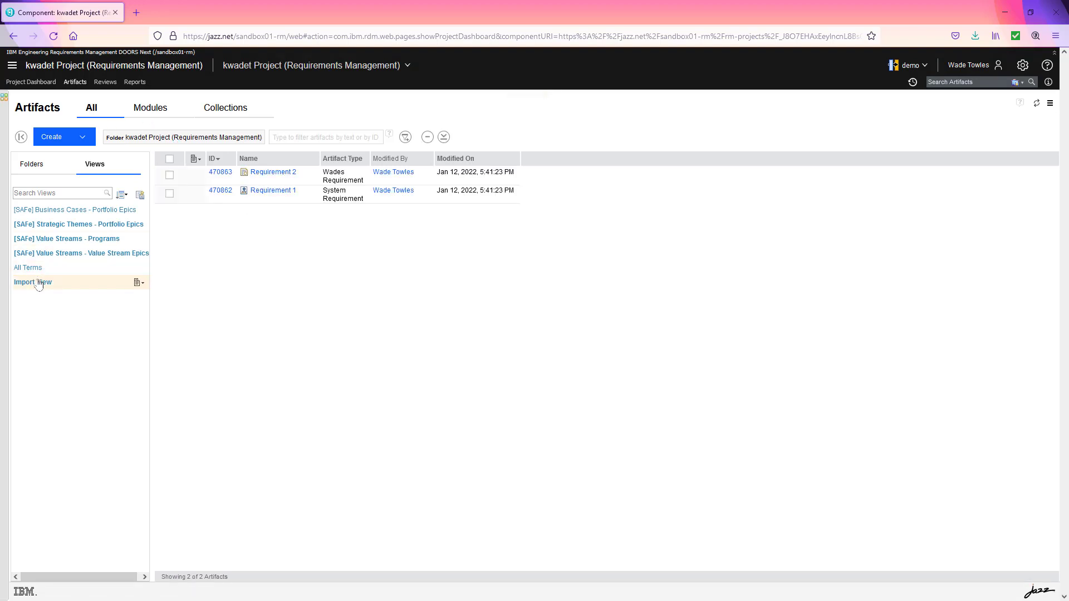
Step: Inspect demo's Requirement 2 in the Import View, return to the list, and open the 'demo' configuration menu
click(37, 283)
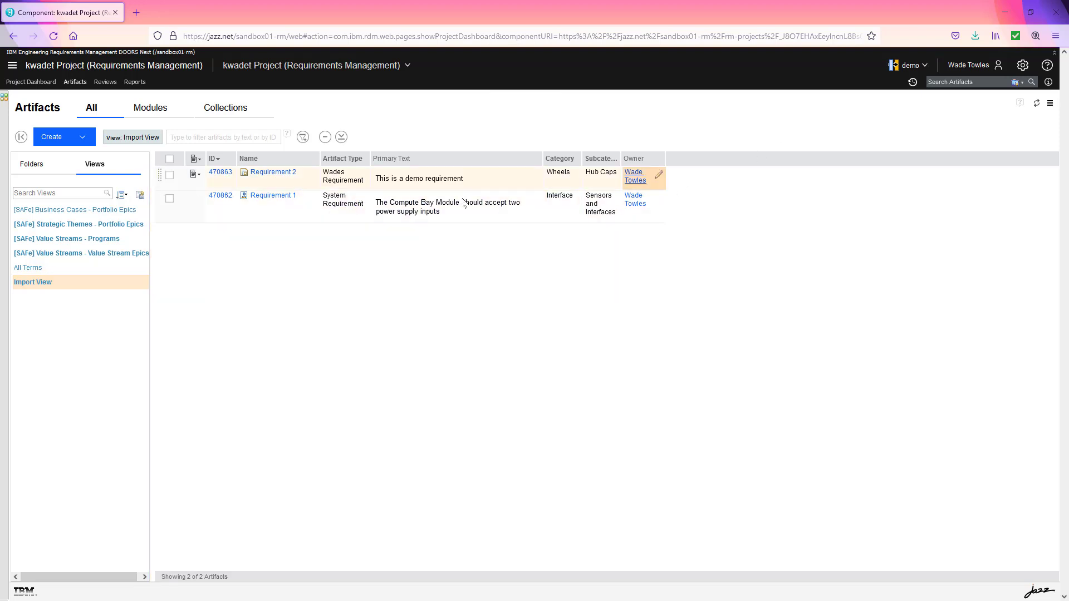
click(286, 173)
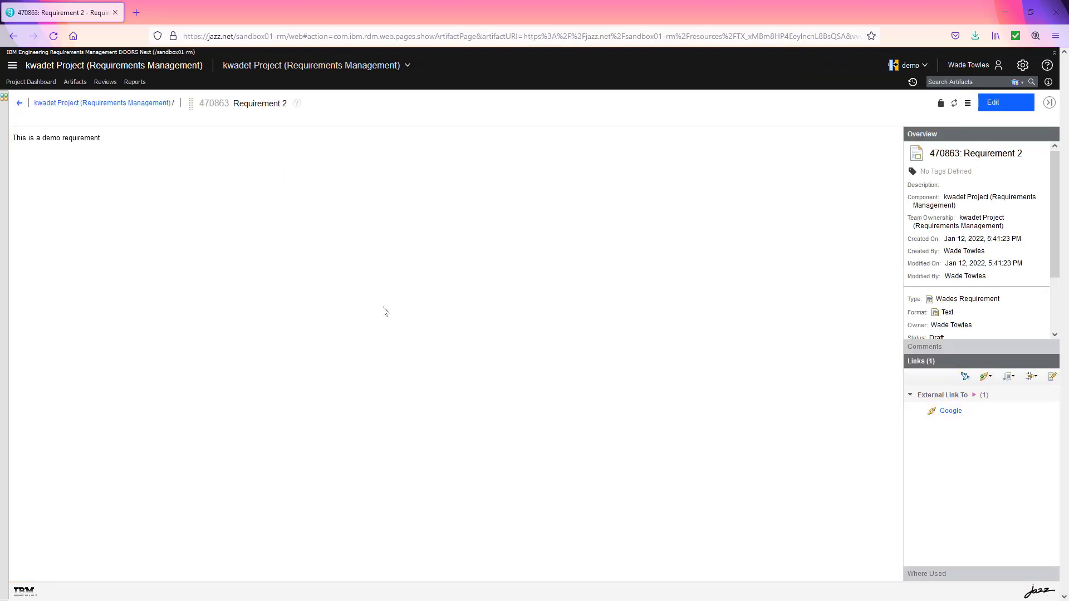
click(83, 103)
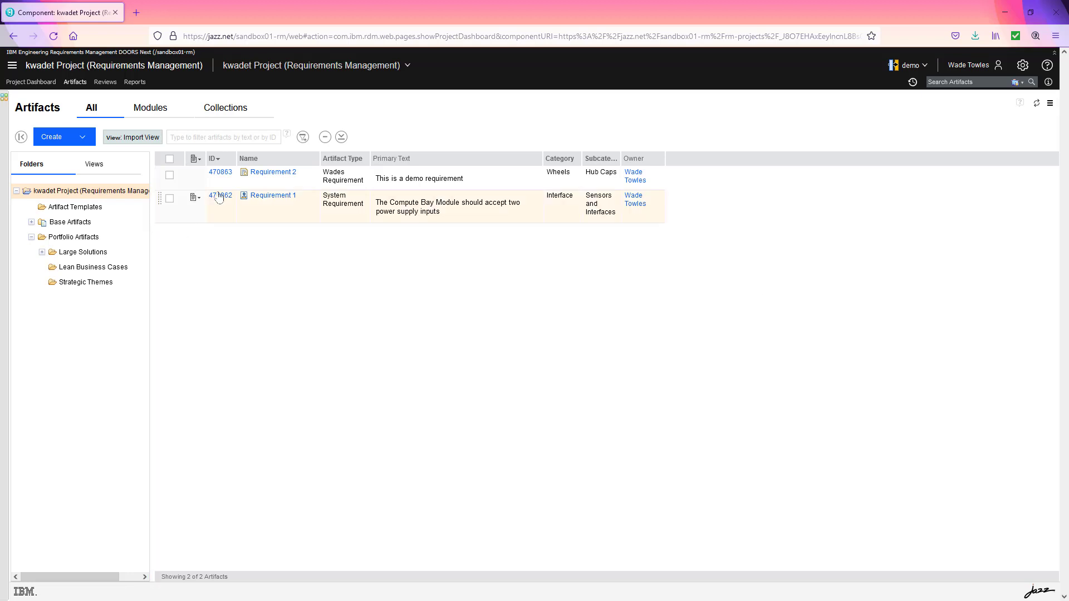
click(924, 67)
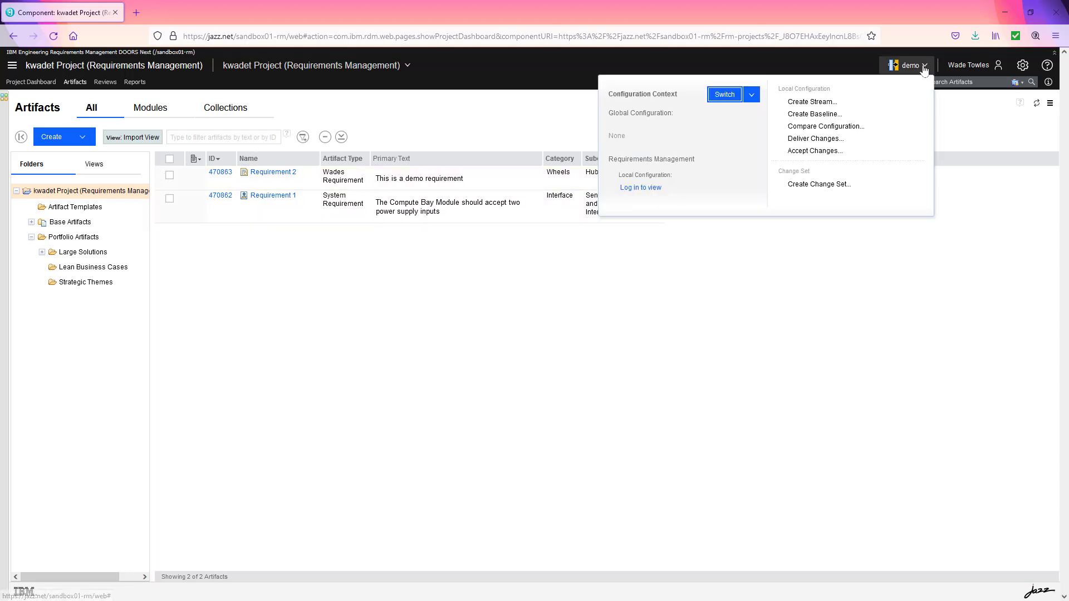
Step: Create stream 'Variant 2' from demo, described 'Show Links', and switch to it
click(828, 103)
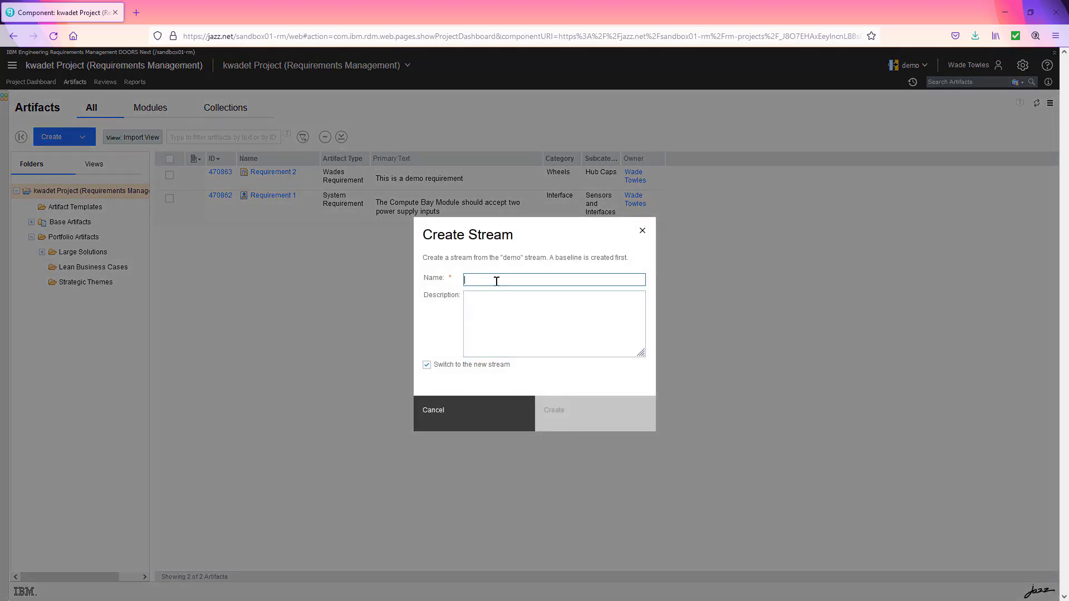
text(Var)
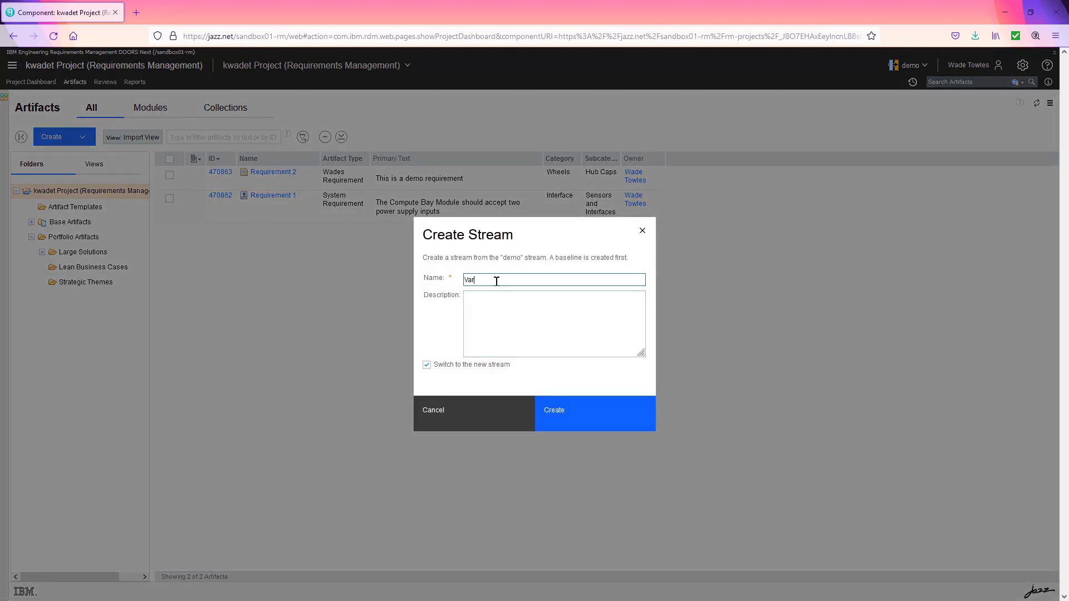
text(iant 2)
click(498, 316)
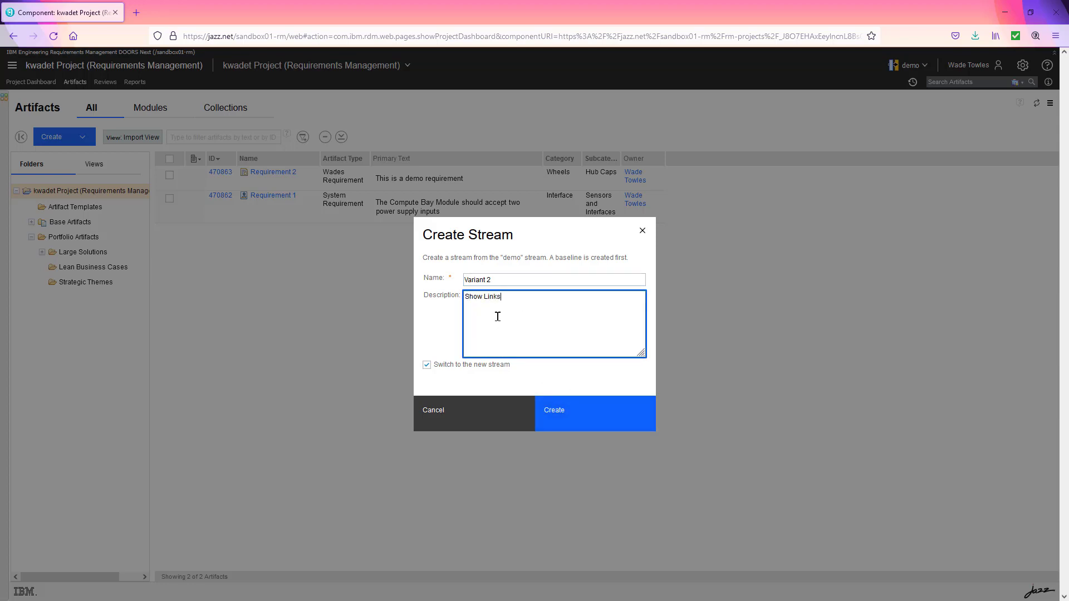
click(567, 417)
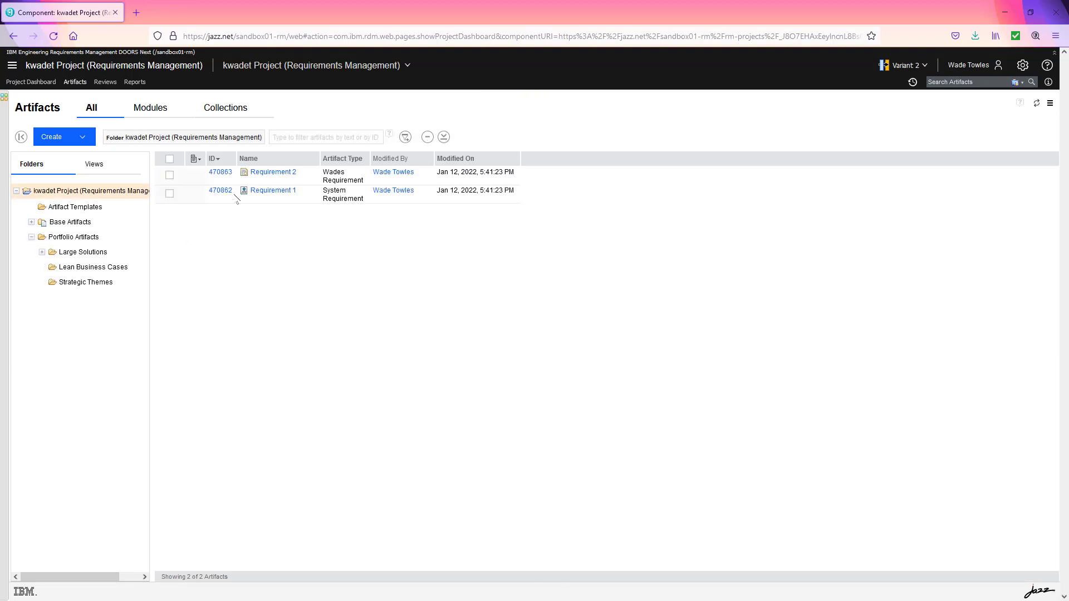
Step: Compare Variant 2's Requirement 2 attributes in Overview against export.csv, then return to the artifact list
click(270, 174)
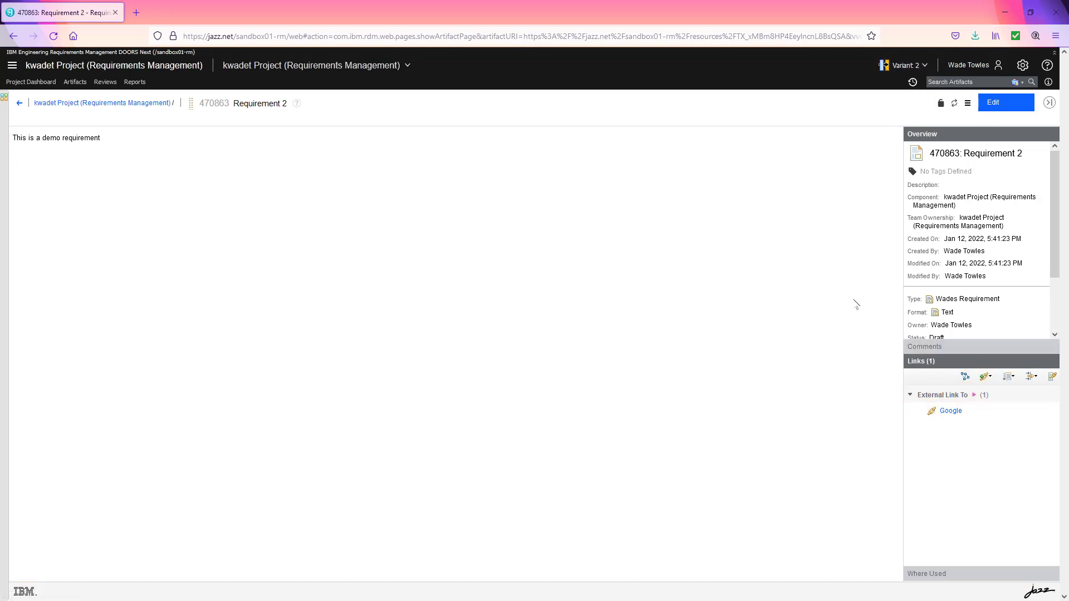
click(956, 363)
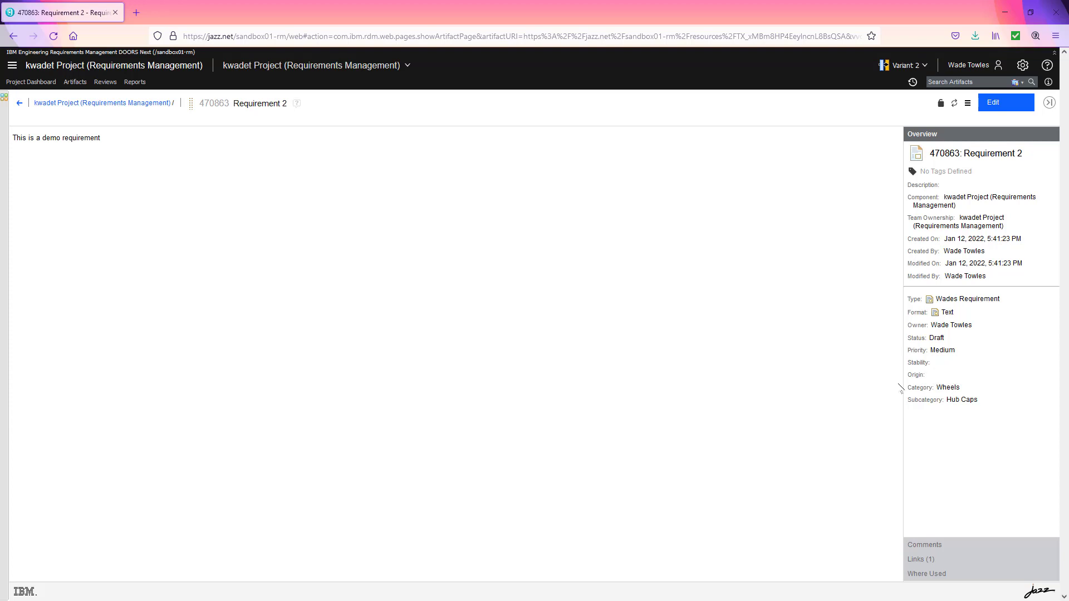
key(alt+Tab)
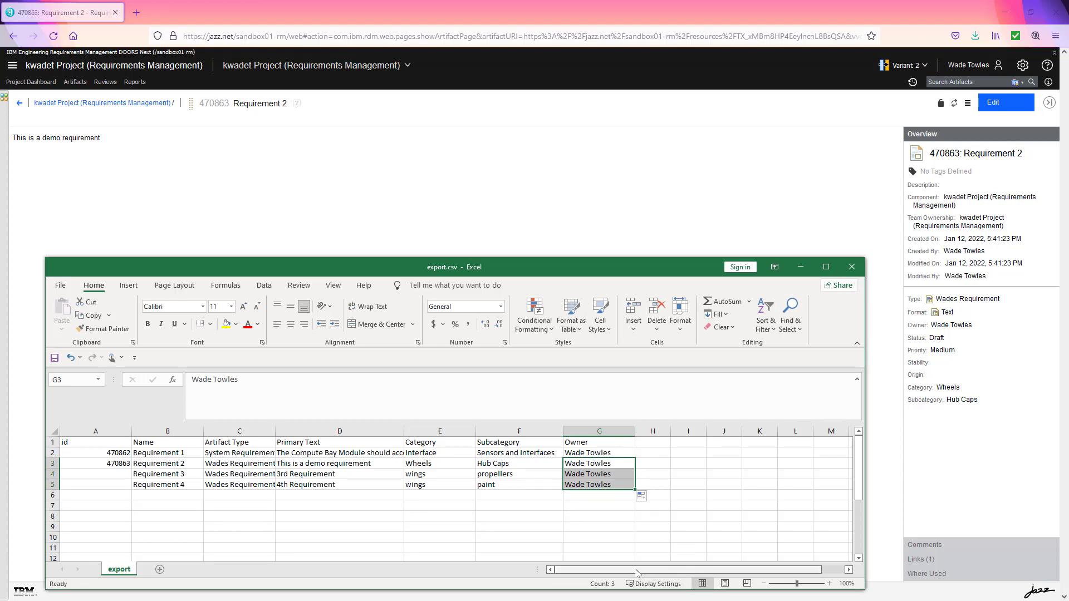
click(103, 102)
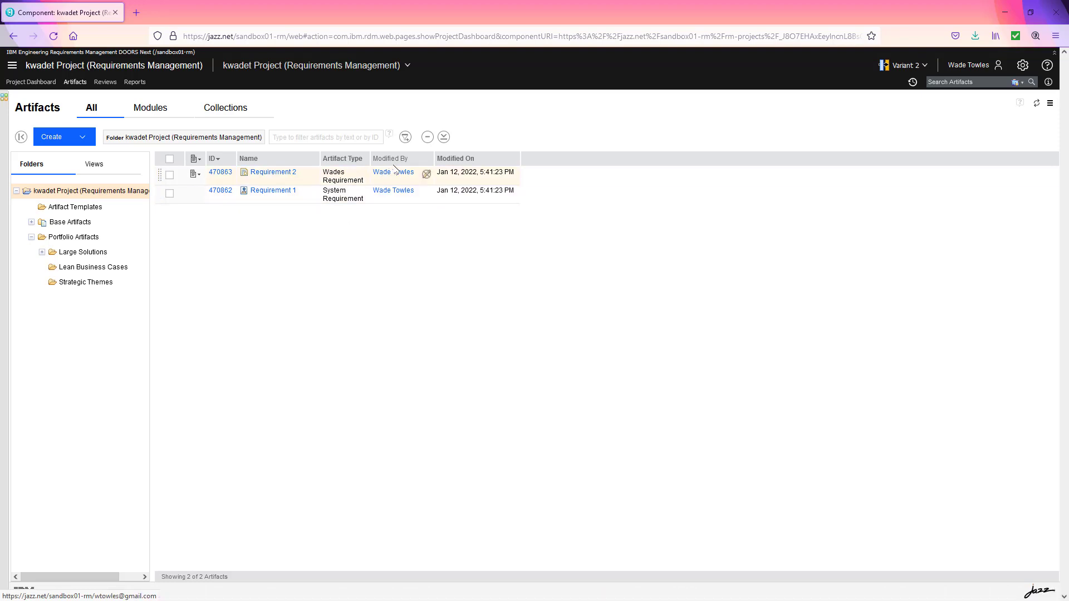
Step: Apply the Import View to Variant 2's artifacts, then show the folder tree and widen its pane
click(89, 164)
click(83, 281)
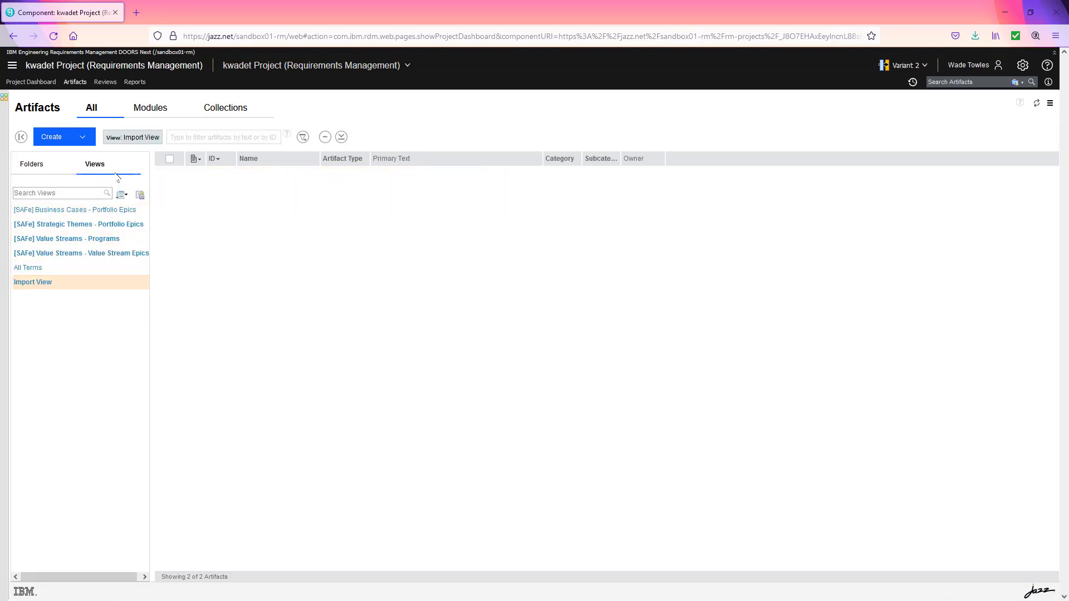
click(38, 283)
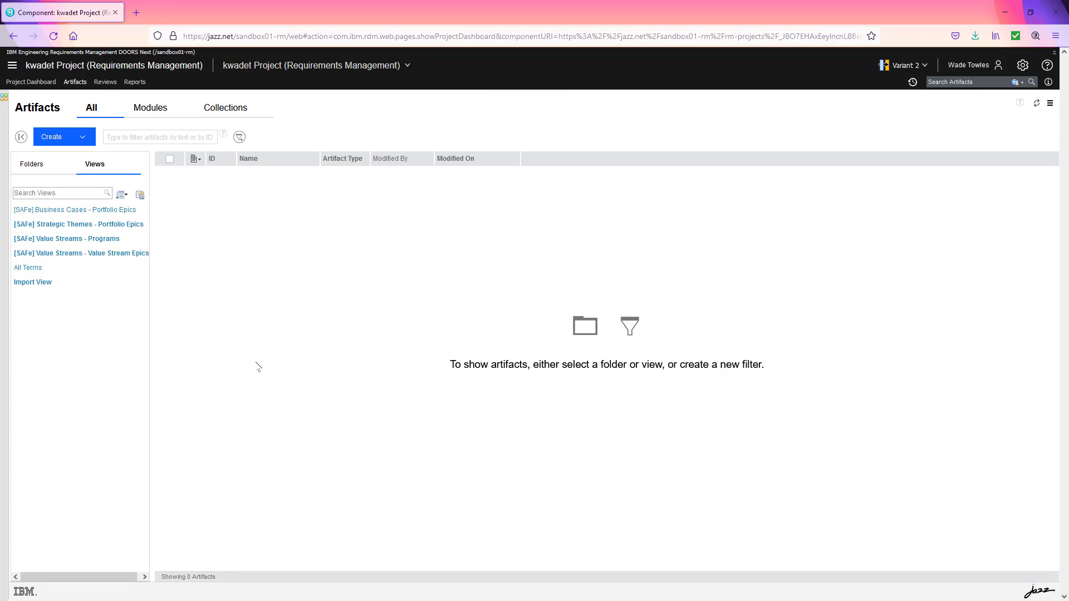
click(28, 284)
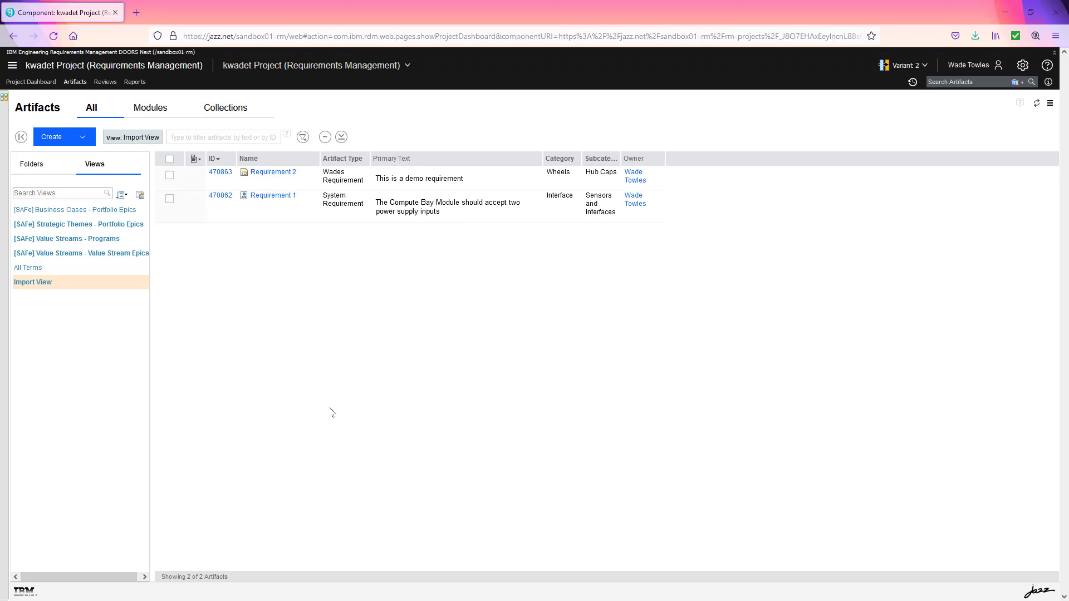
click(31, 164)
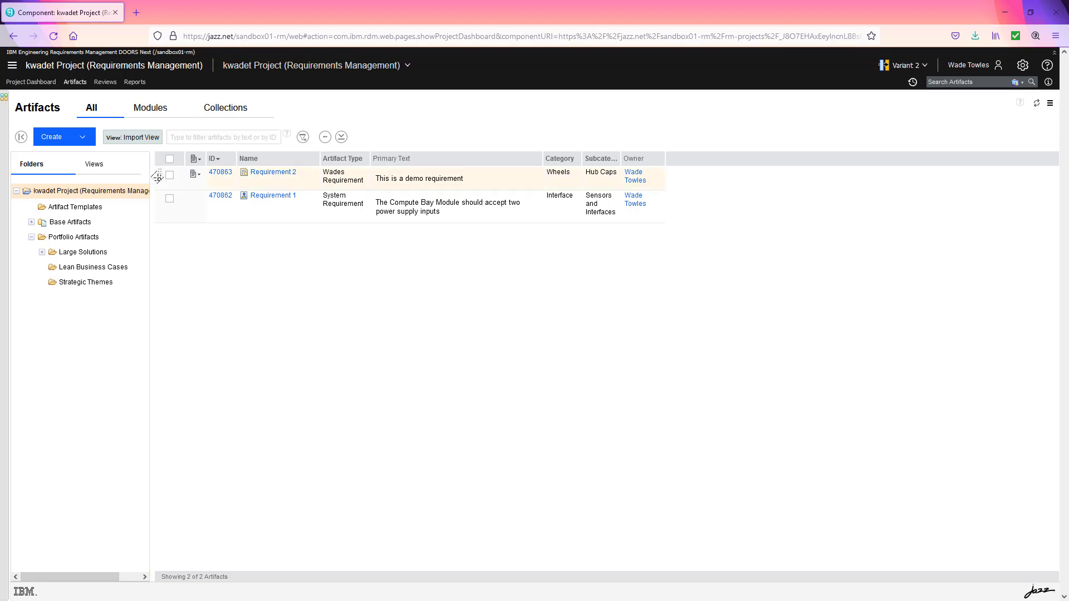
drag(152, 281, 298, 312)
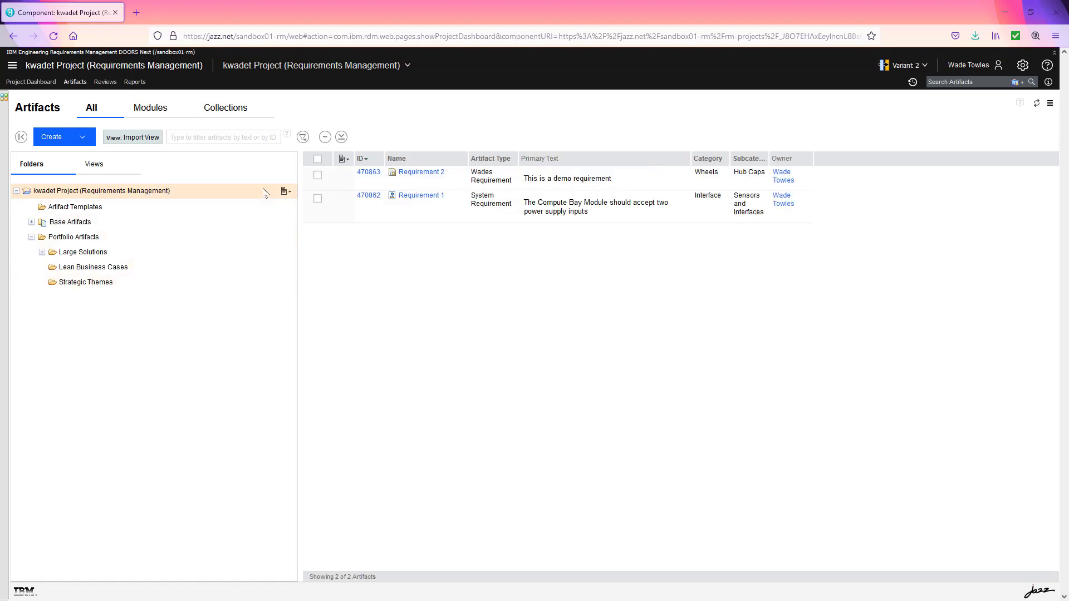
Step: Select the project's root folder in the folder tree to list its artifacts
click(291, 193)
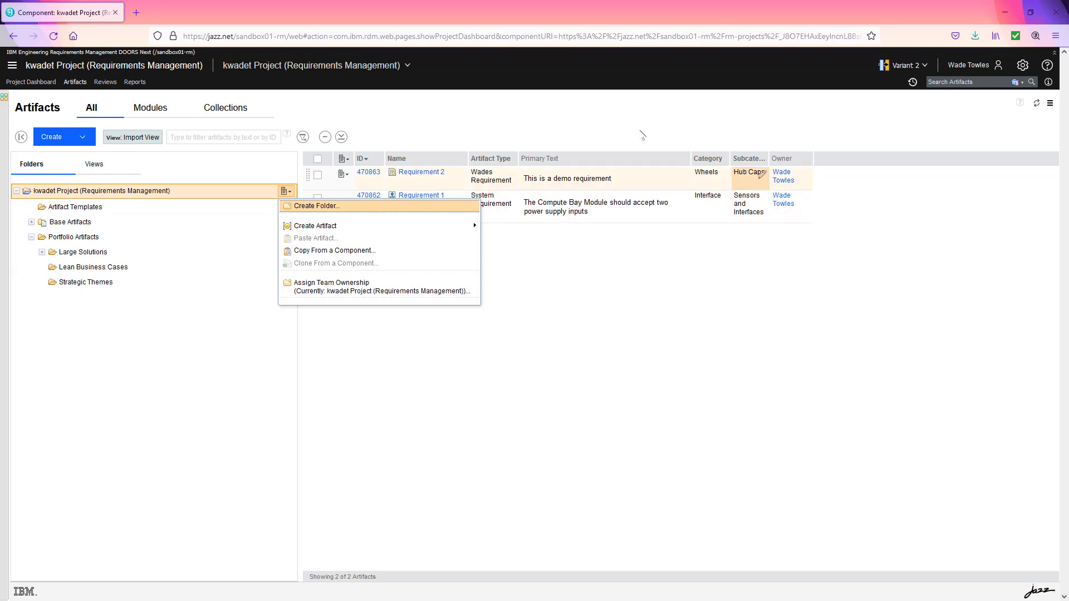
click(577, 385)
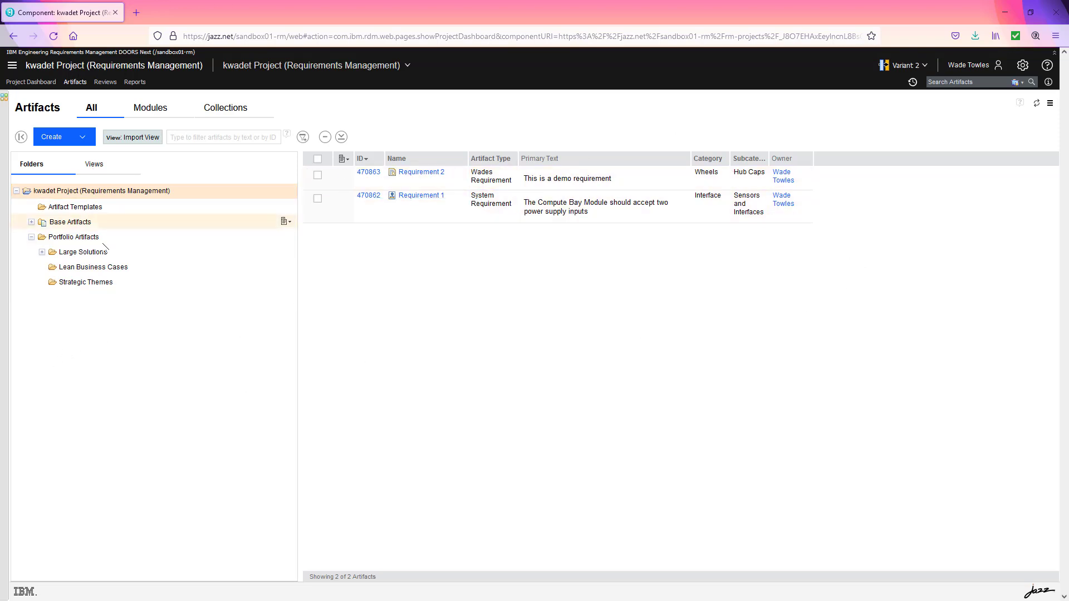
click(95, 163)
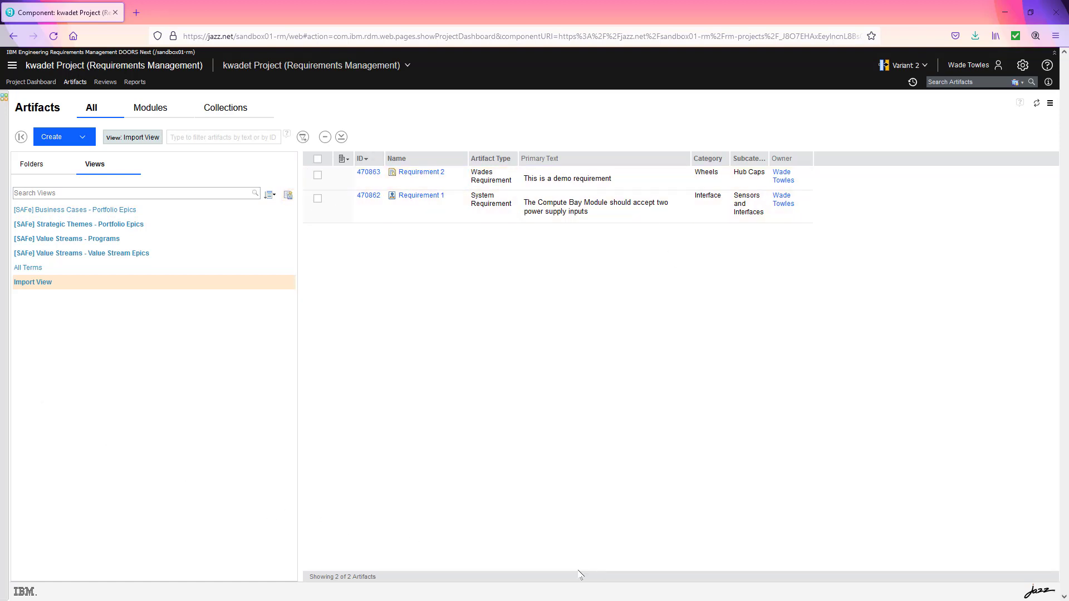
click(32, 164)
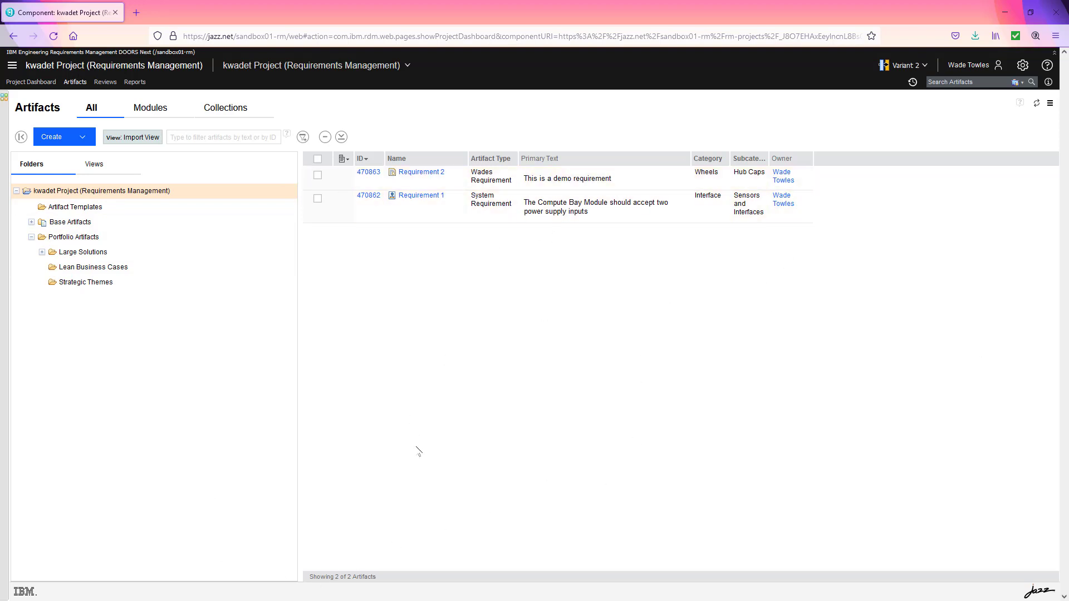
click(115, 192)
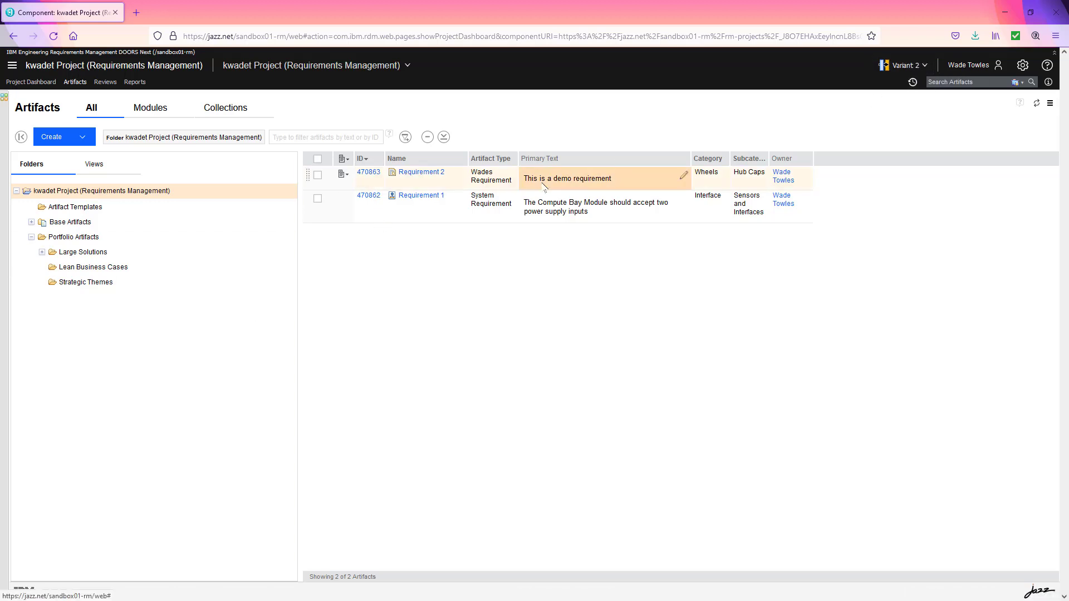
Step: Switch from Variant 2 to the Variant stream and show its four requirements in the Import View
click(911, 67)
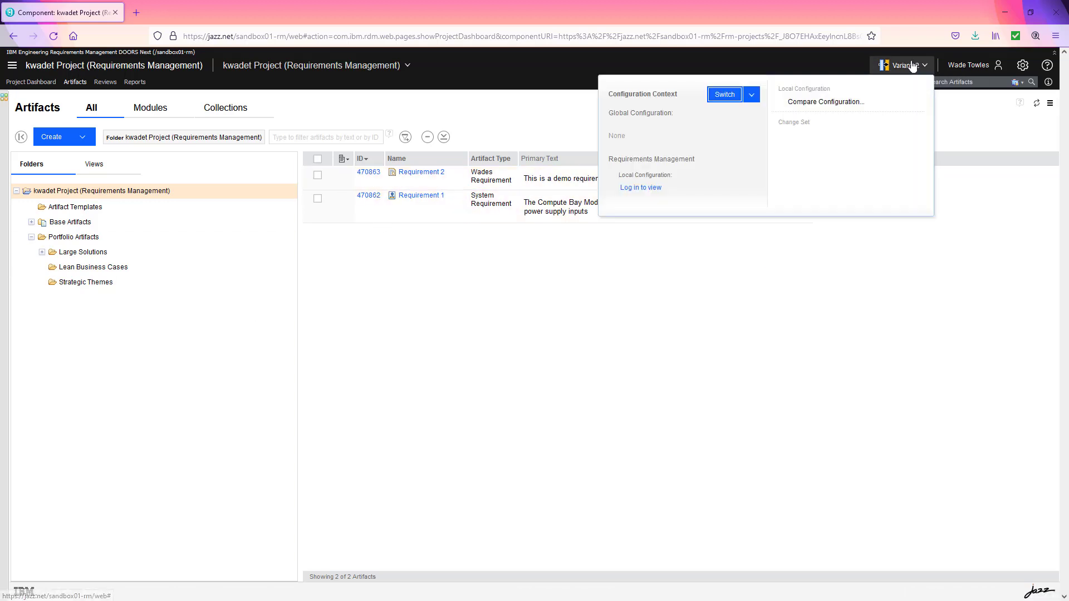
click(722, 95)
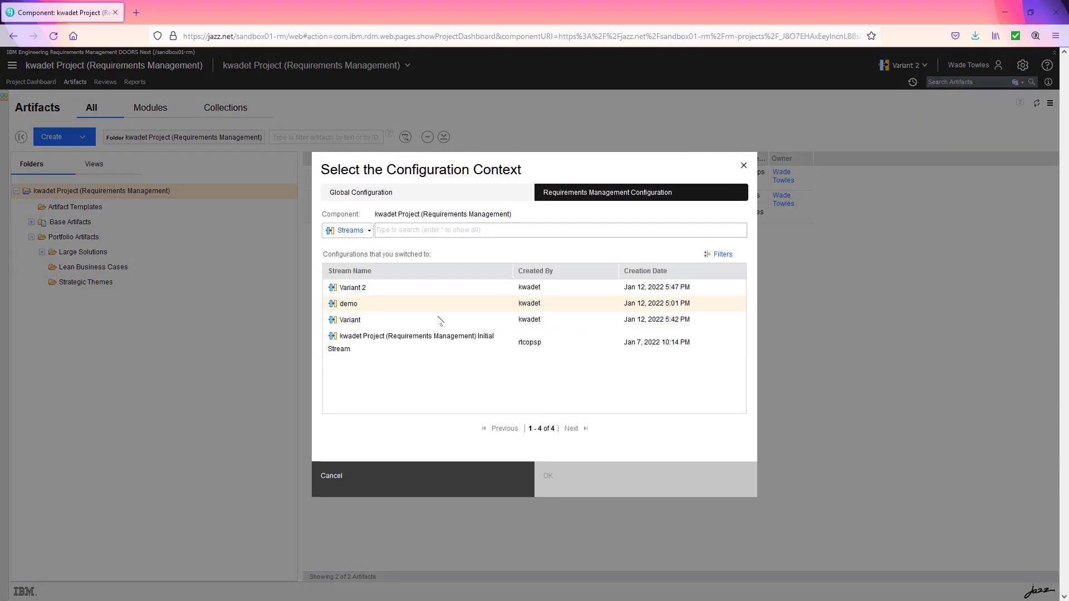
click(356, 321)
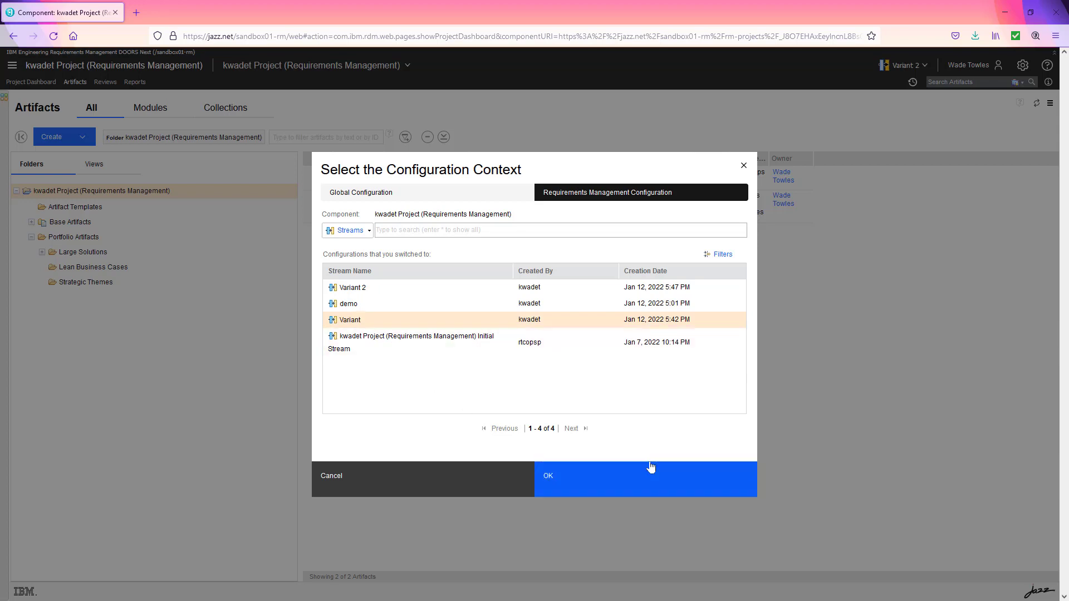
click(642, 478)
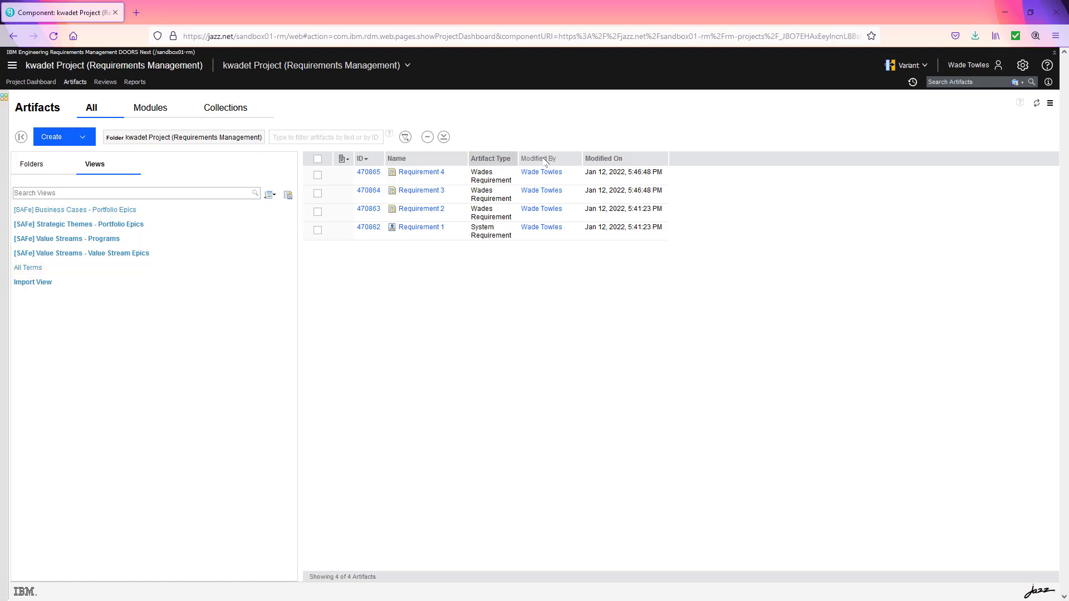
click(40, 285)
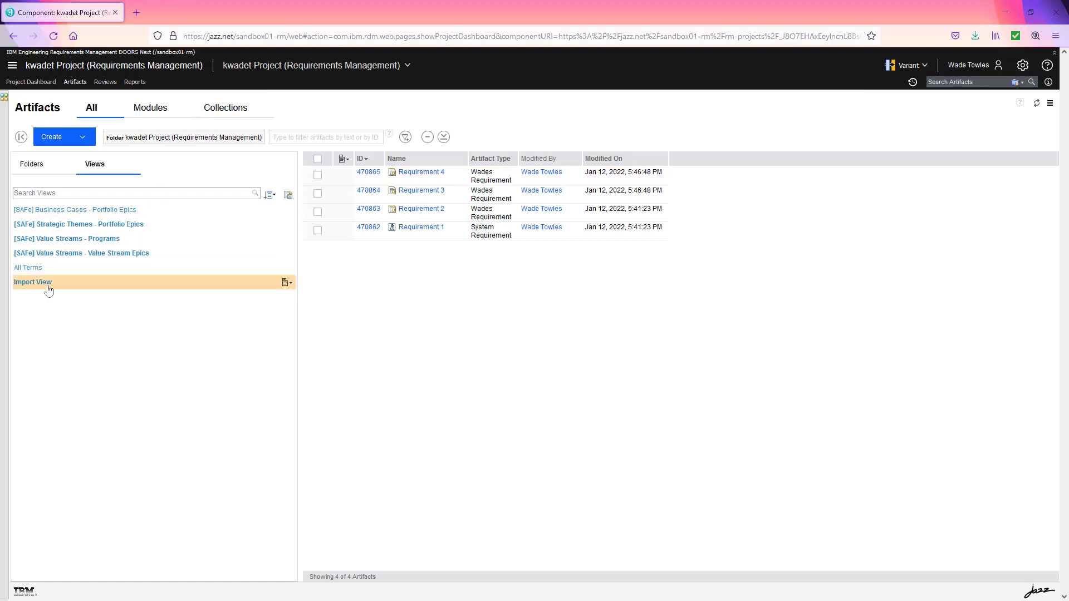